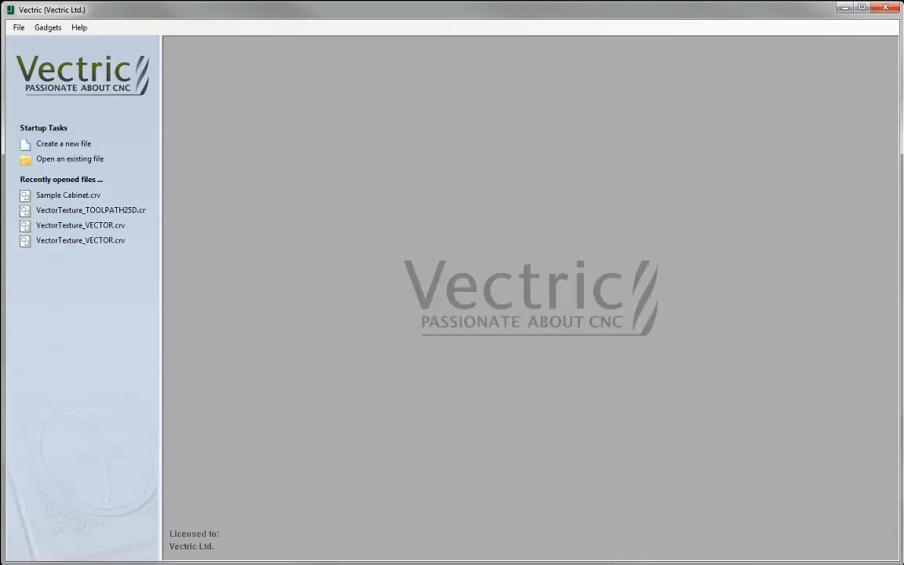
Step: Open the existing file Sample Cabinet.crv from the NestedCabs_FILES folder
click(48, 161)
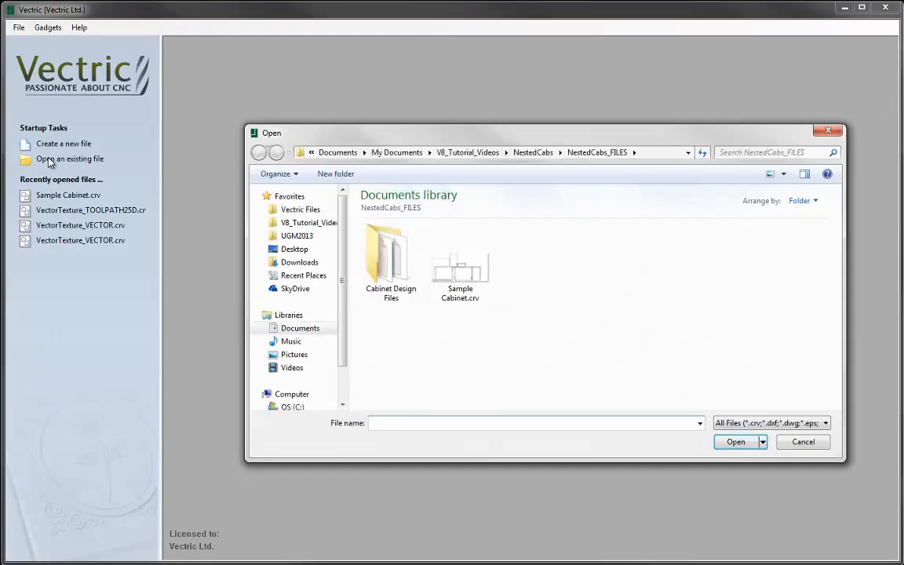
click(478, 280)
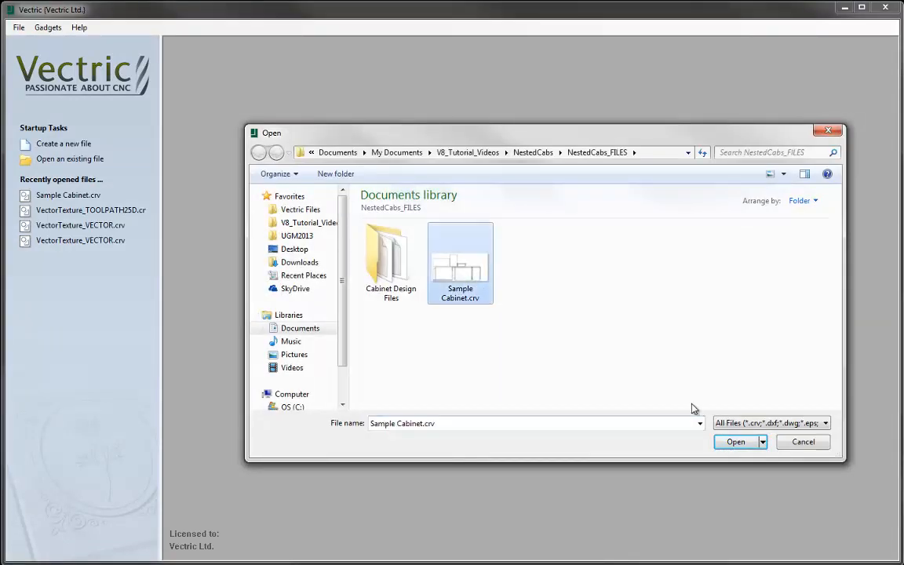
click(735, 441)
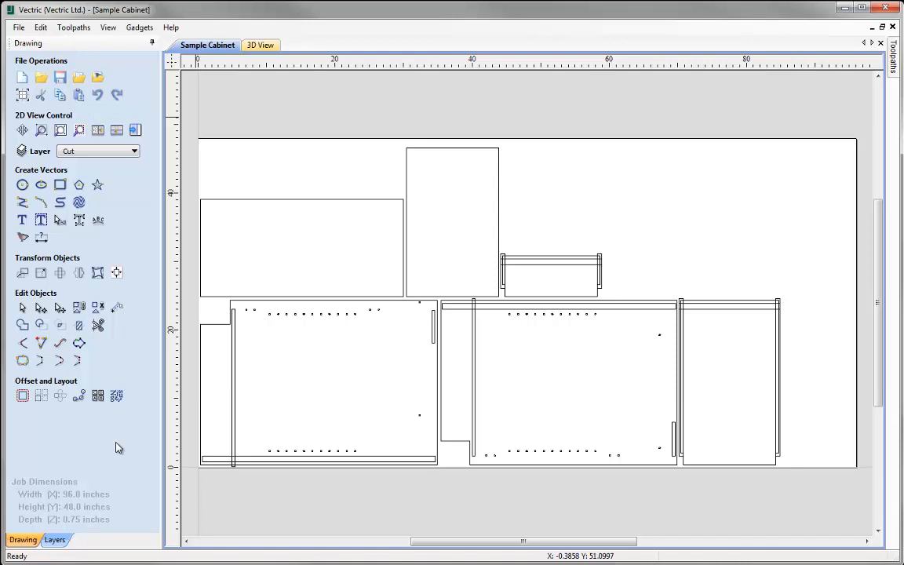
Step: Display the layer list and toggle the HingeHoles, ShelfHoles, BottomBlindDado and SideBlindDado layers off and on to identify their vectors
click(54, 539)
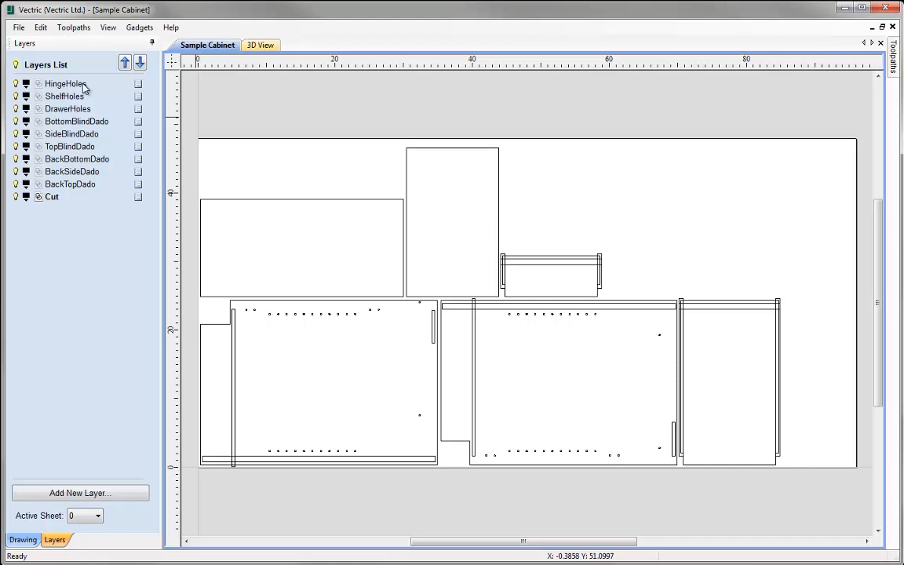
click(16, 84)
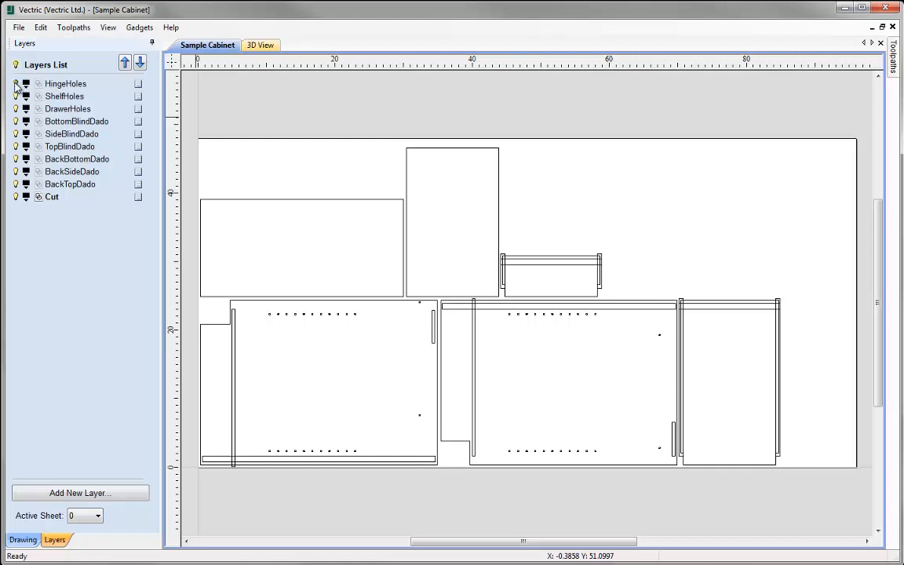
click(16, 84)
click(16, 95)
click(16, 95)
click(16, 121)
click(17, 122)
click(16, 134)
click(16, 134)
Step: Select all vectors on the BottomBlindDado layer to see which part features it holds
right_click(139, 126)
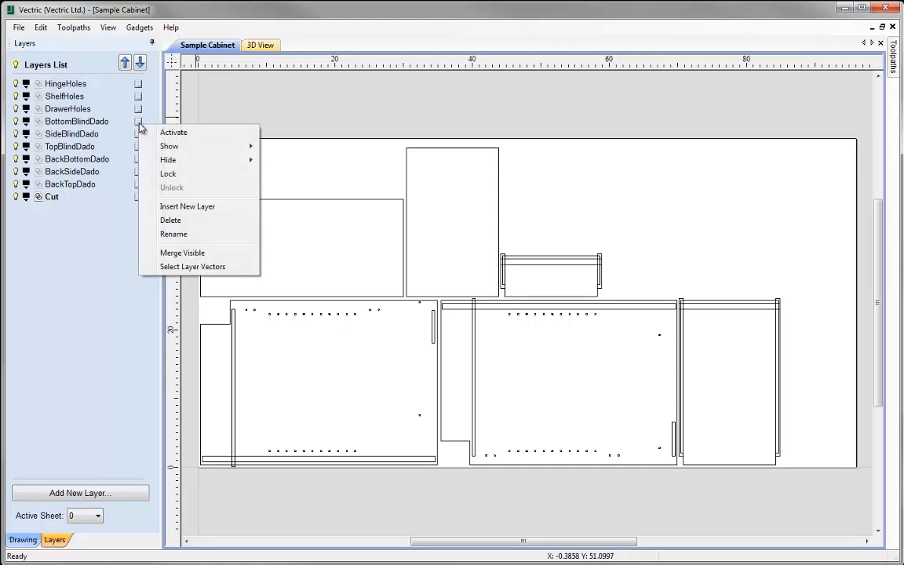
click(179, 267)
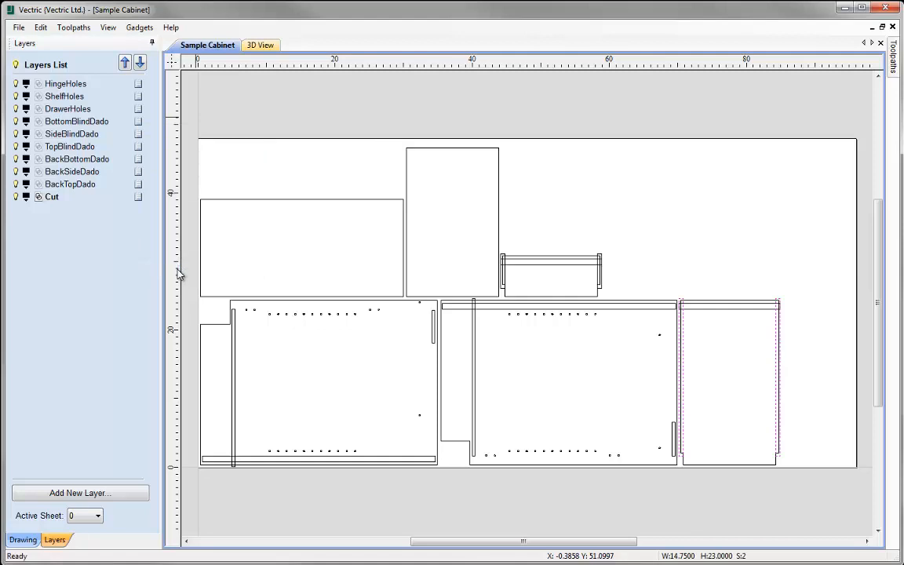
click(663, 275)
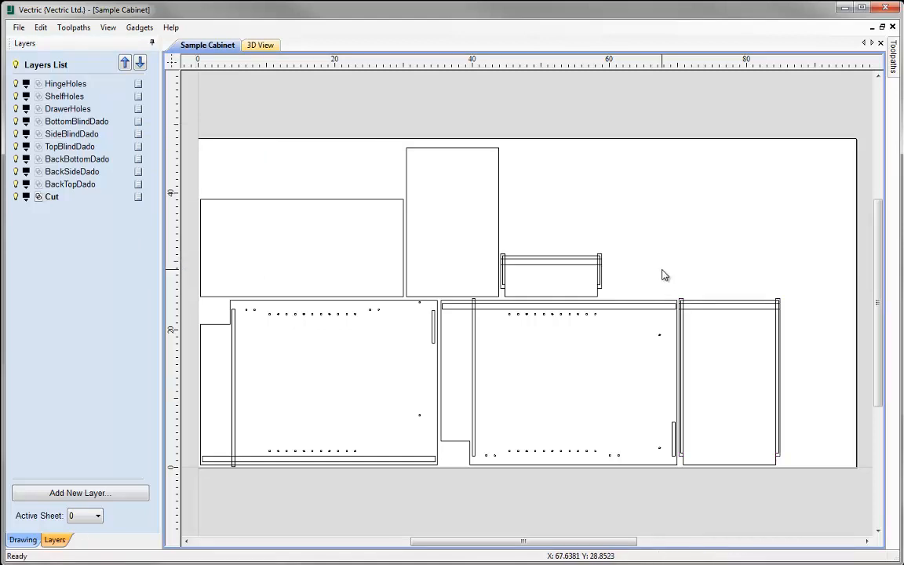
right_click(72, 126)
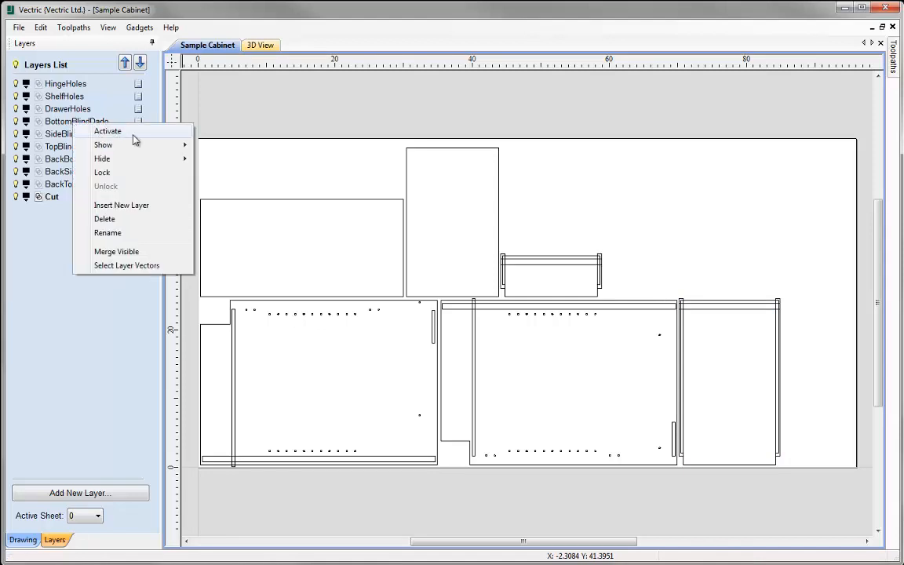
click(146, 265)
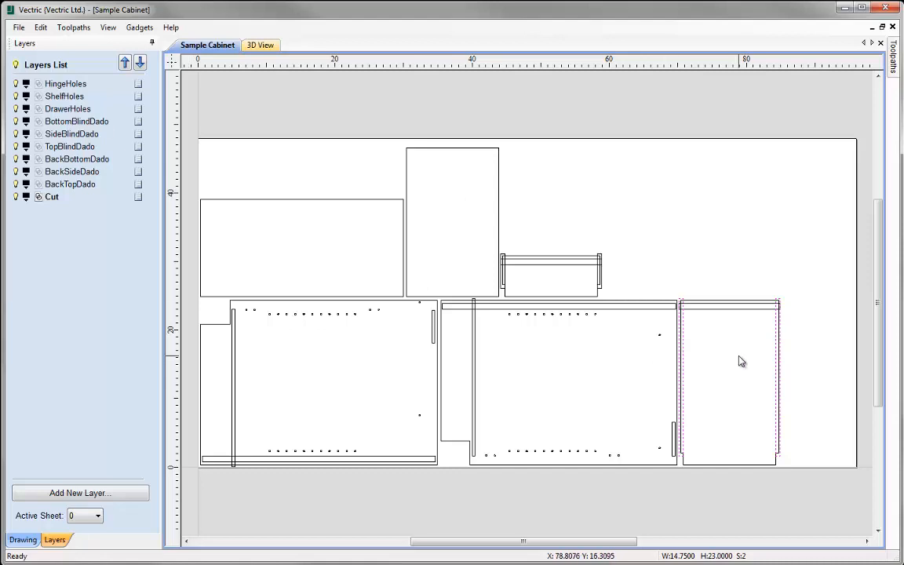
Step: Check the size and layer of individual dado vectors on the BottomBlindDado, SideBlindDado and BackBottomDado layers
scroll(742, 361, up, 5)
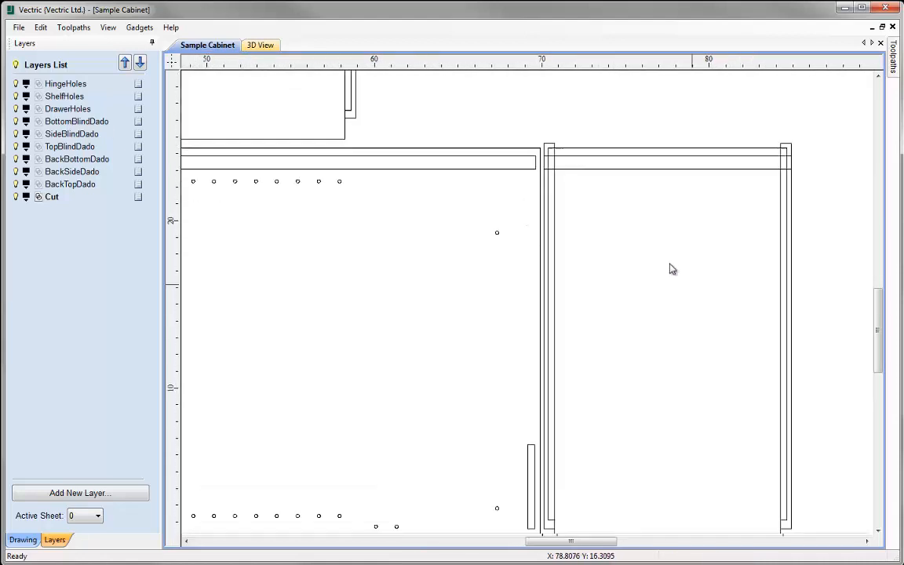
middle_drag(680, 271, 605, 252)
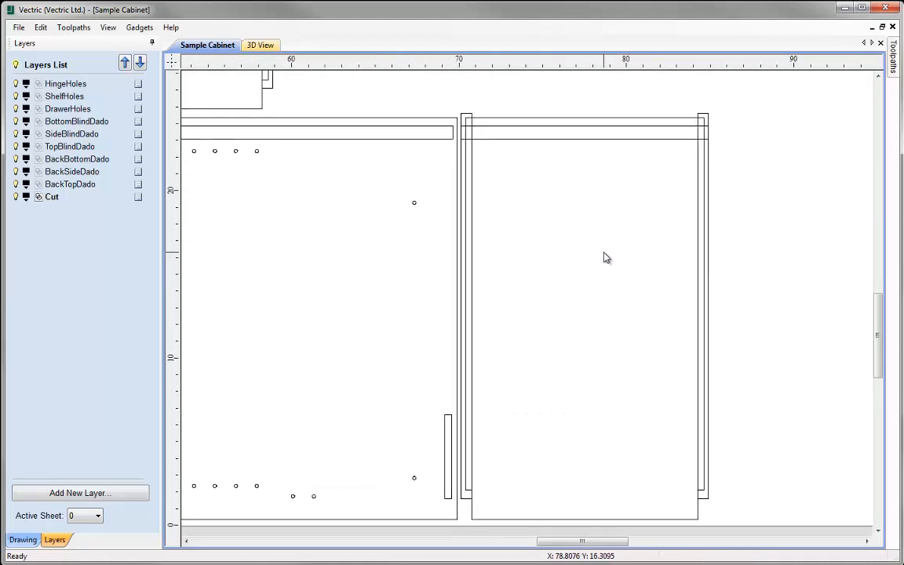
click(698, 302)
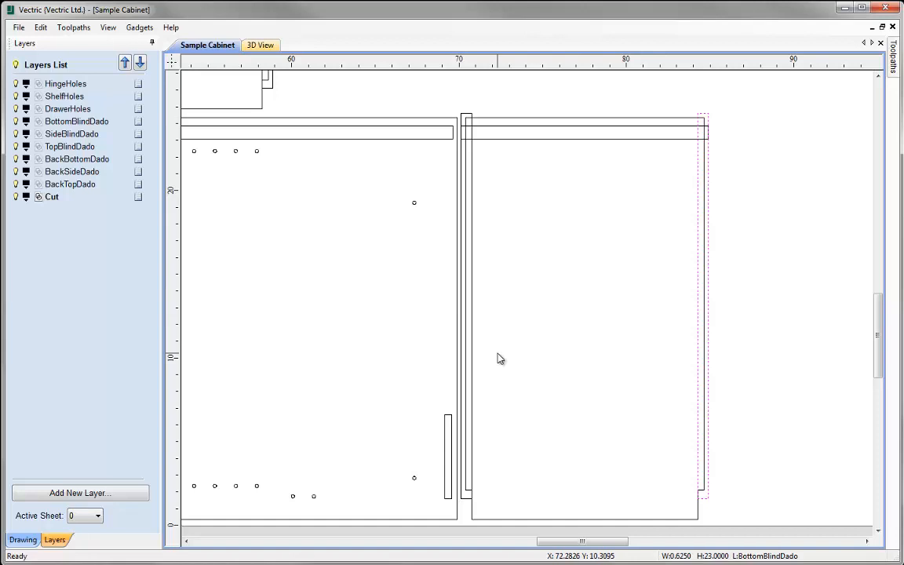
scroll(498, 357, down, 2)
middle_drag(440, 345, 545, 347)
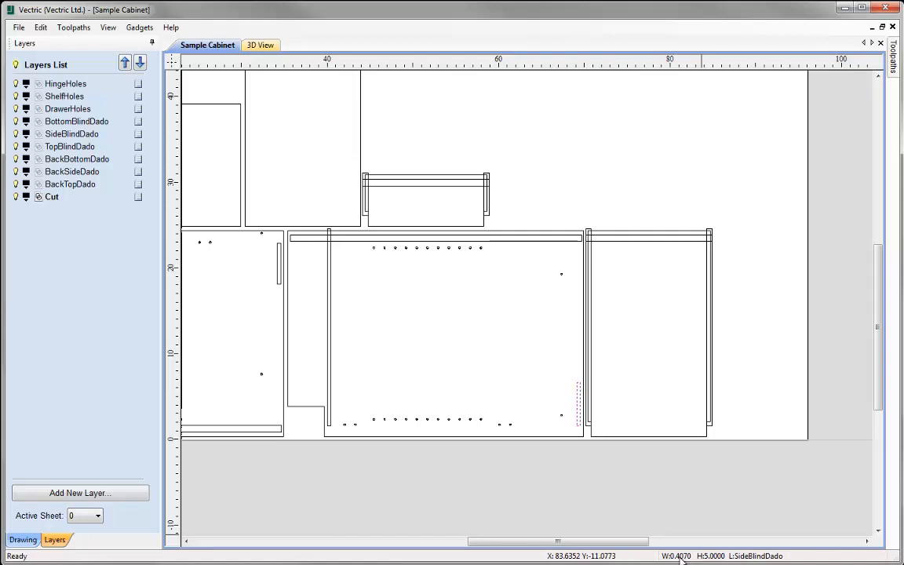
click(619, 247)
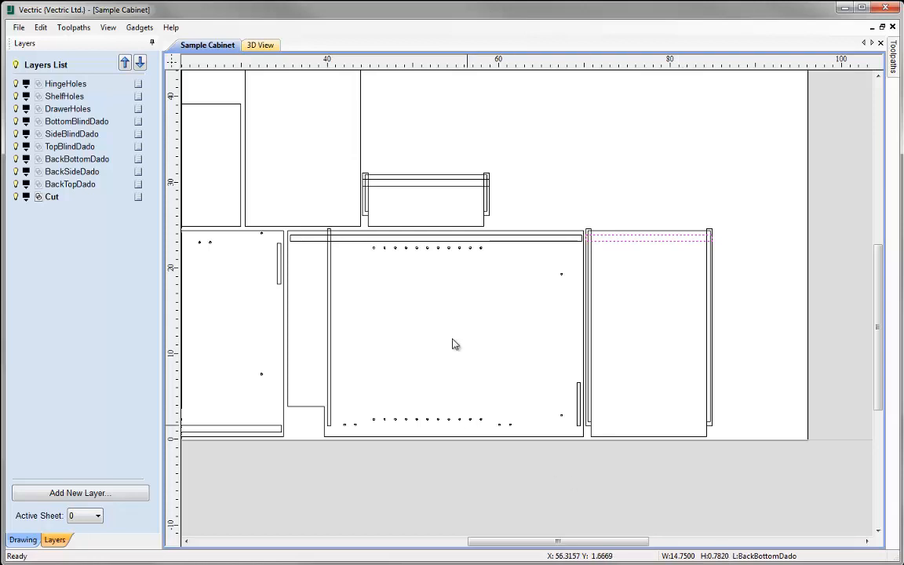
mouse_move(438, 329)
middle_down()
mouse_move(625, 342)
mouse_move(566, 384)
middle_up()
scroll(624, 342, down, 1)
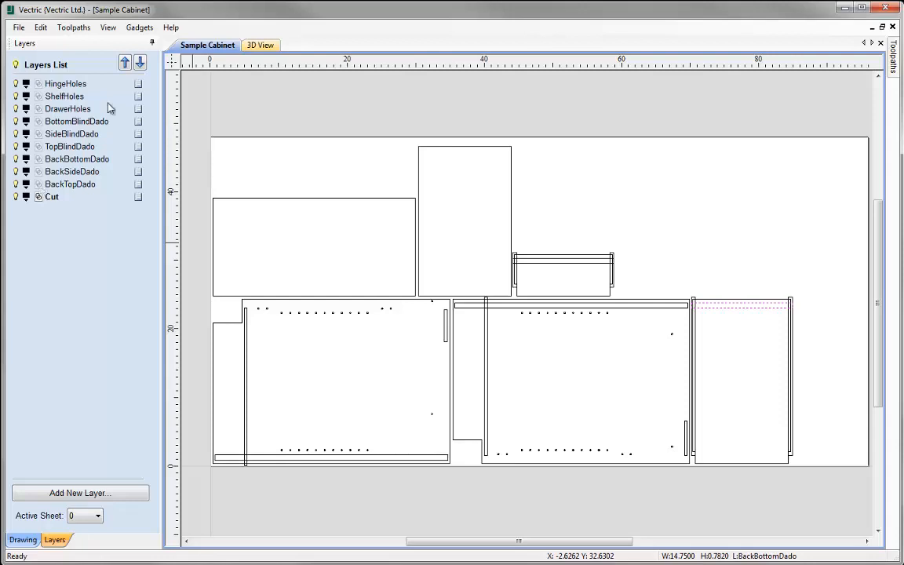
Step: Keep the toolpath operations permanently displayed and accept the existing material setup
click(895, 59)
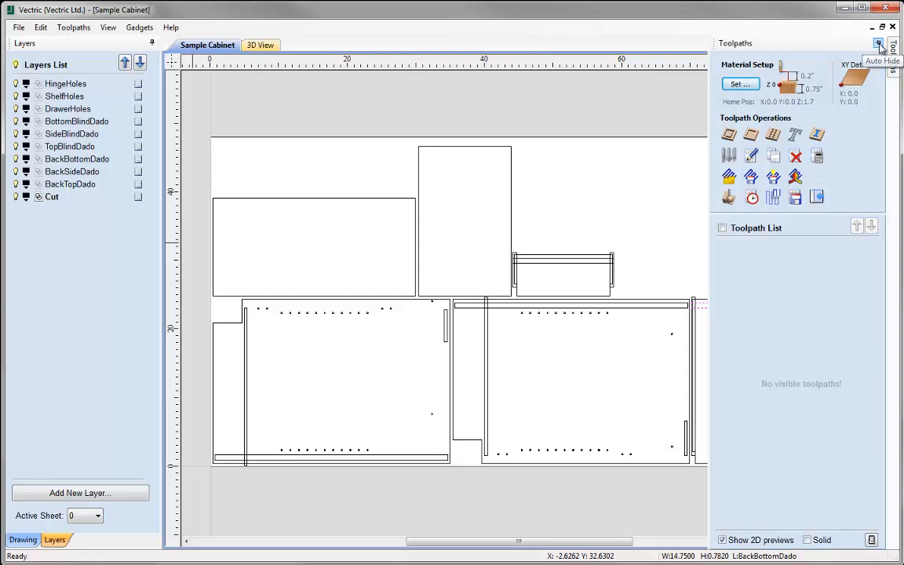
click(878, 44)
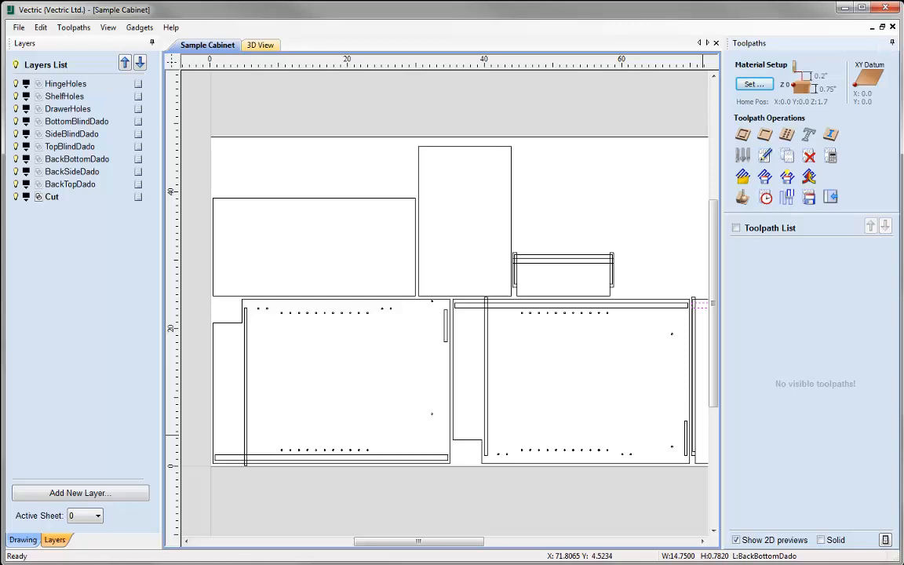
click(754, 85)
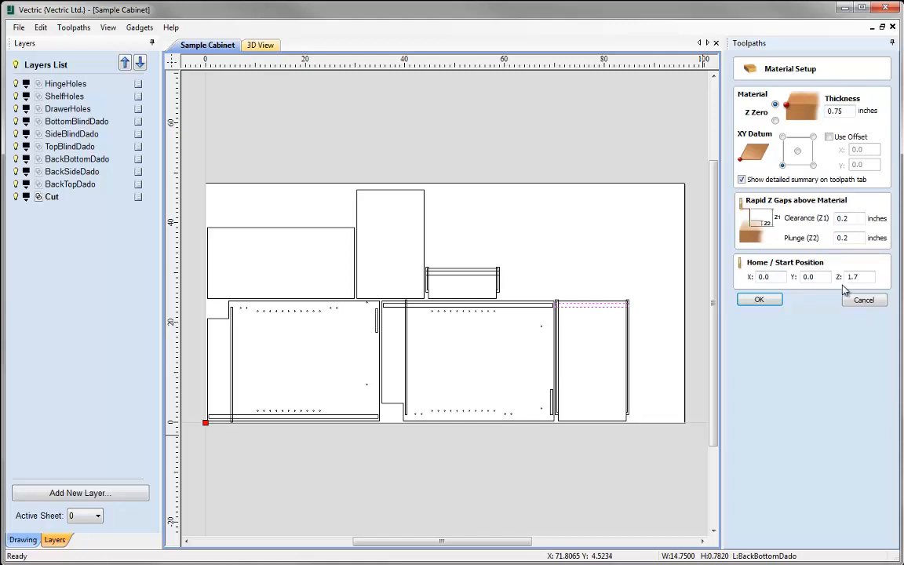
click(759, 300)
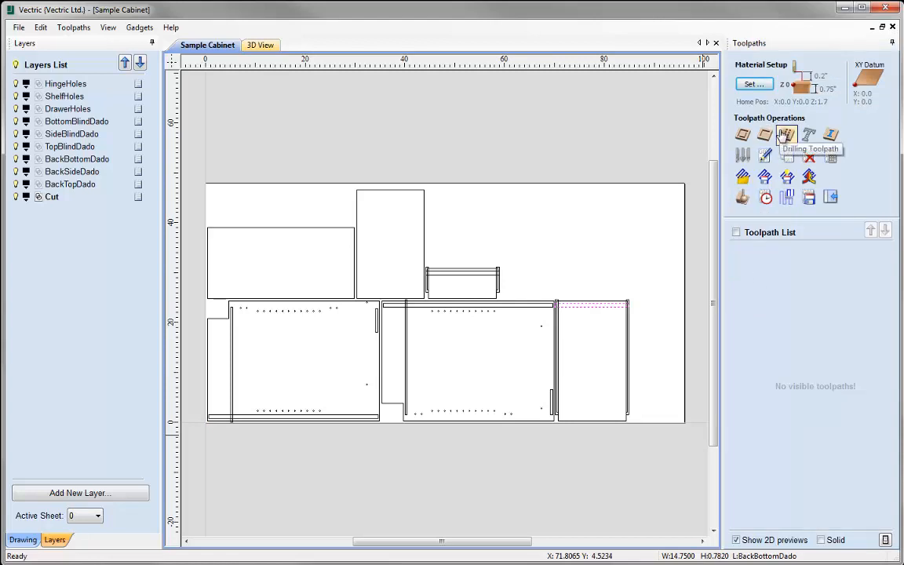
Step: Clear the vector selection and set up a drilling toolpath with a 0.5 inch cut depth and the imperial Drill (0.250") tool
click(620, 243)
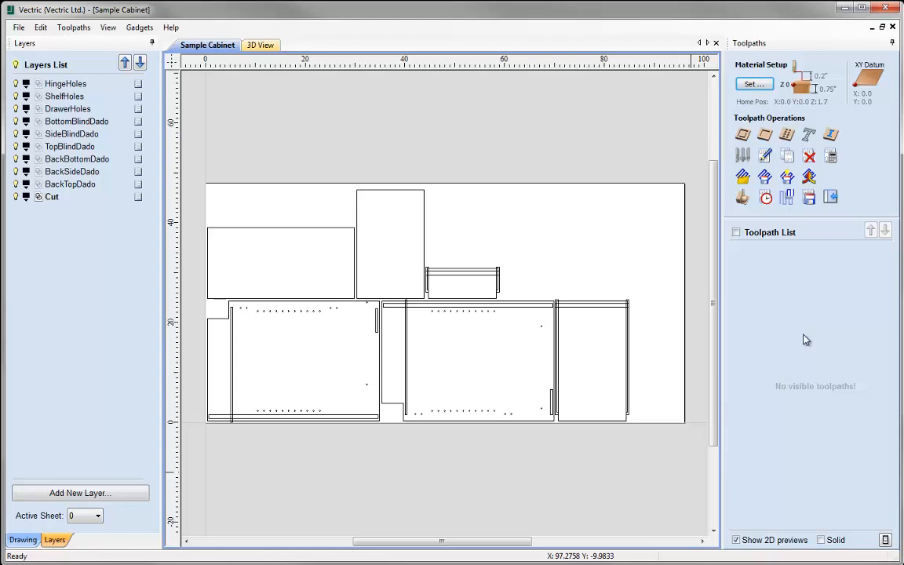
click(787, 136)
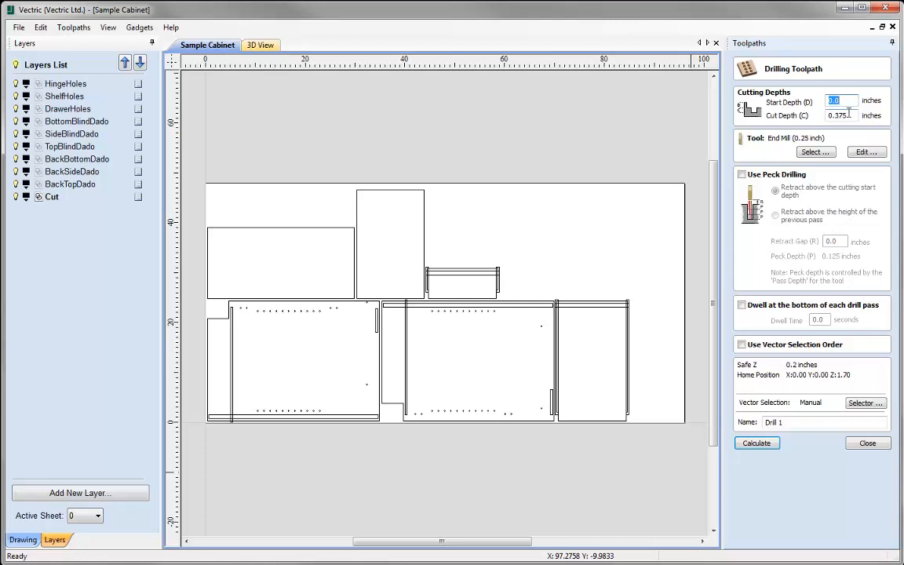
key(Tab)
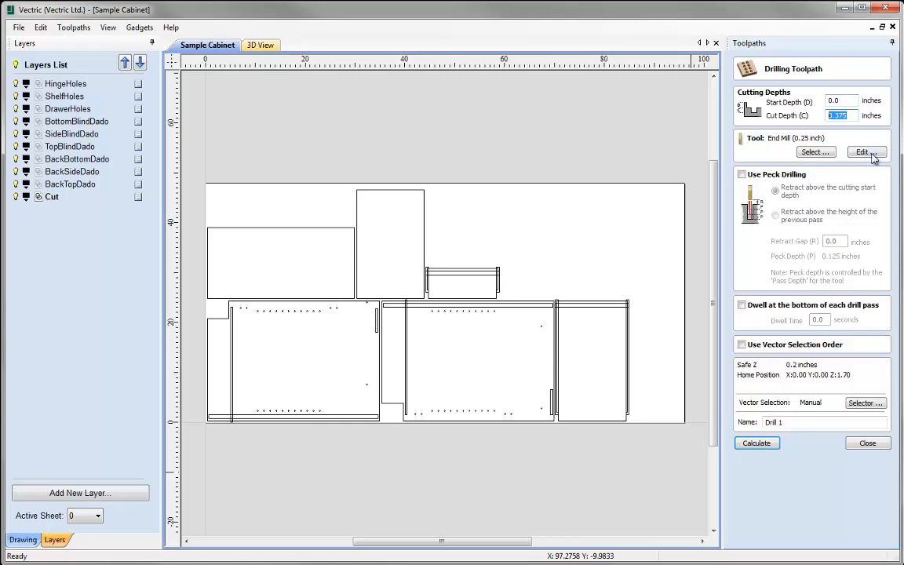
text(0.5)
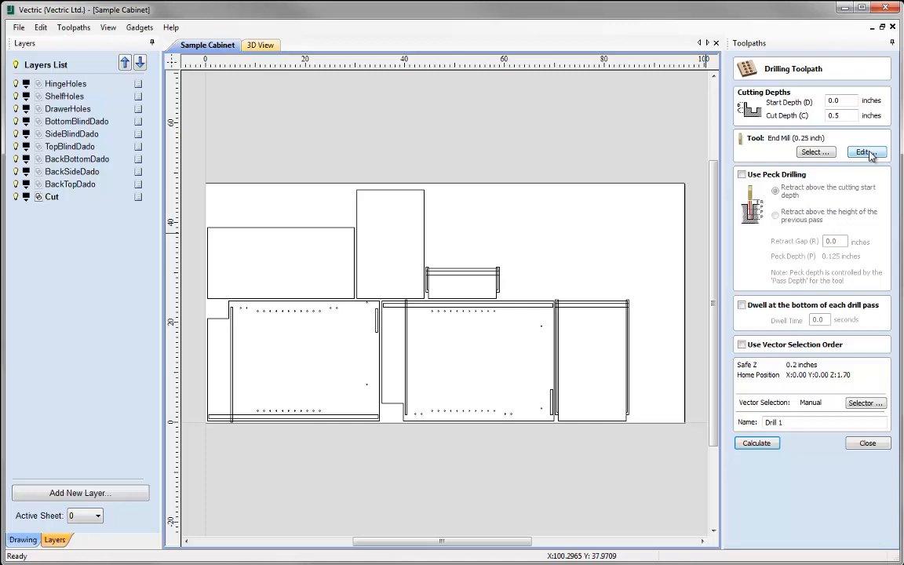
click(815, 152)
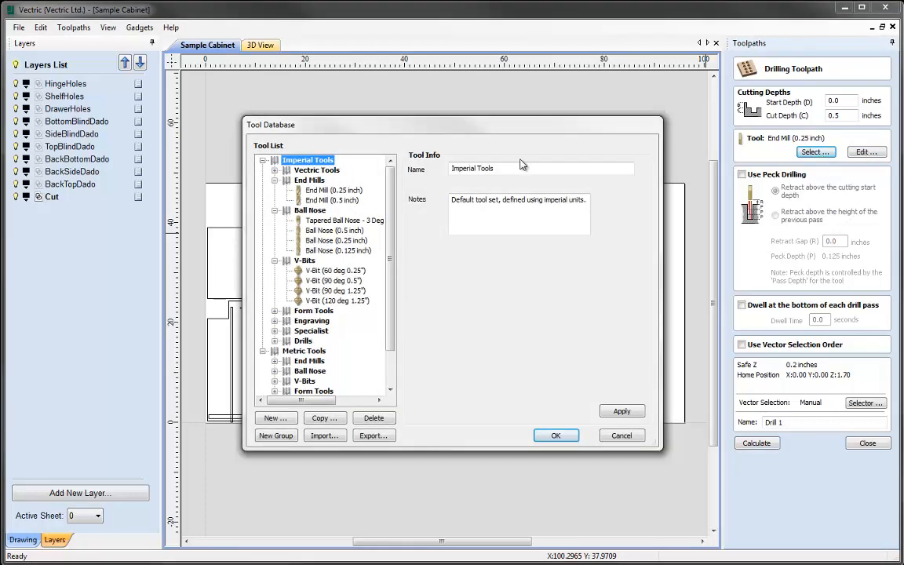
click(274, 341)
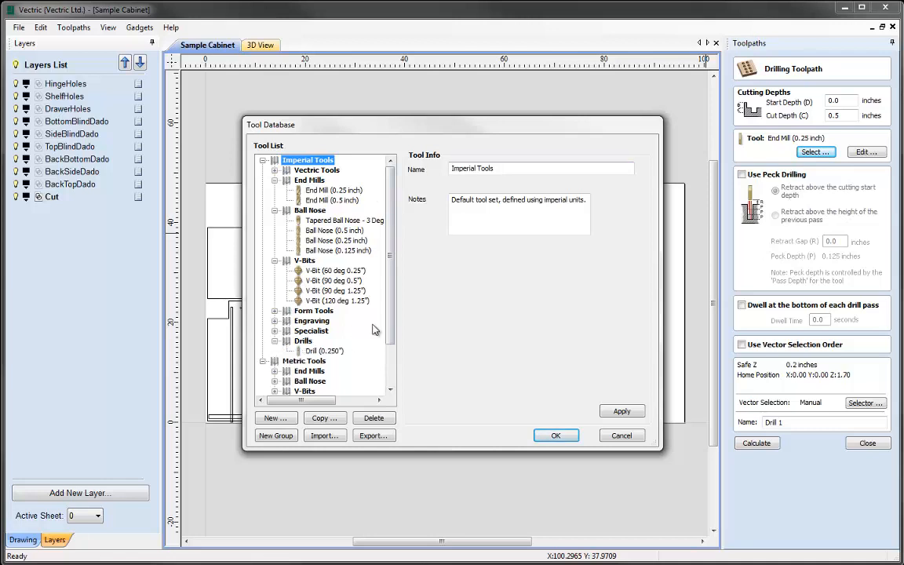
click(329, 351)
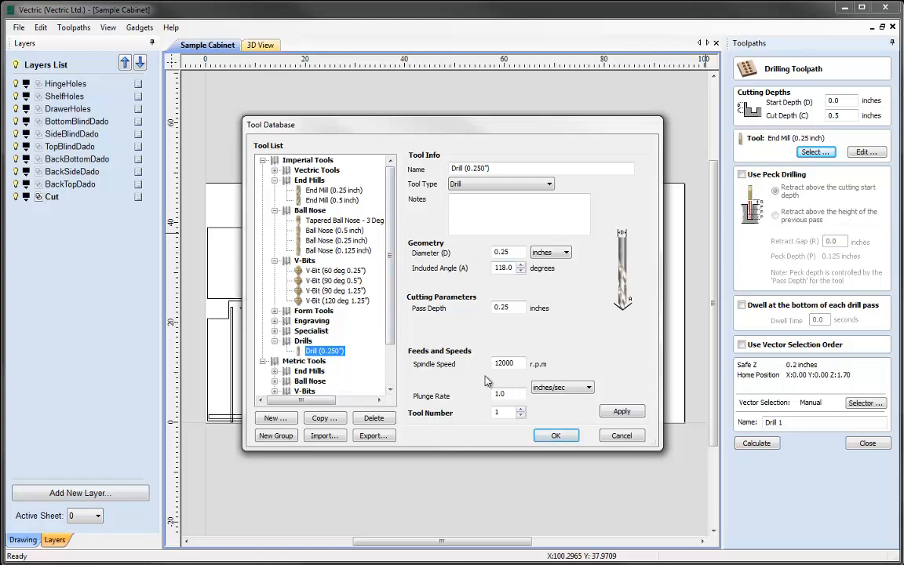
click(557, 436)
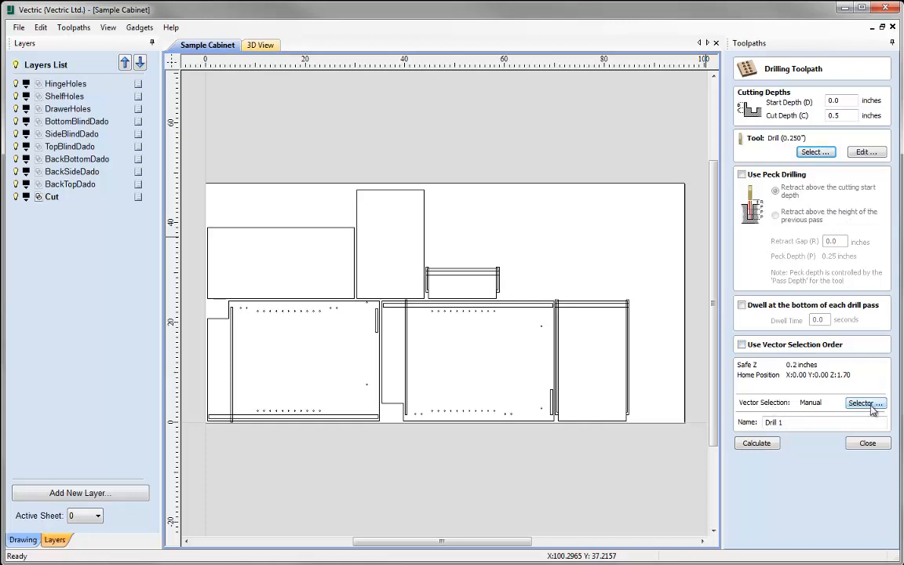
Step: Filter the drilling toolpath's vector selection to all circles on the HingeHoles layer only, and associate that selection with the toolpath
click(863, 403)
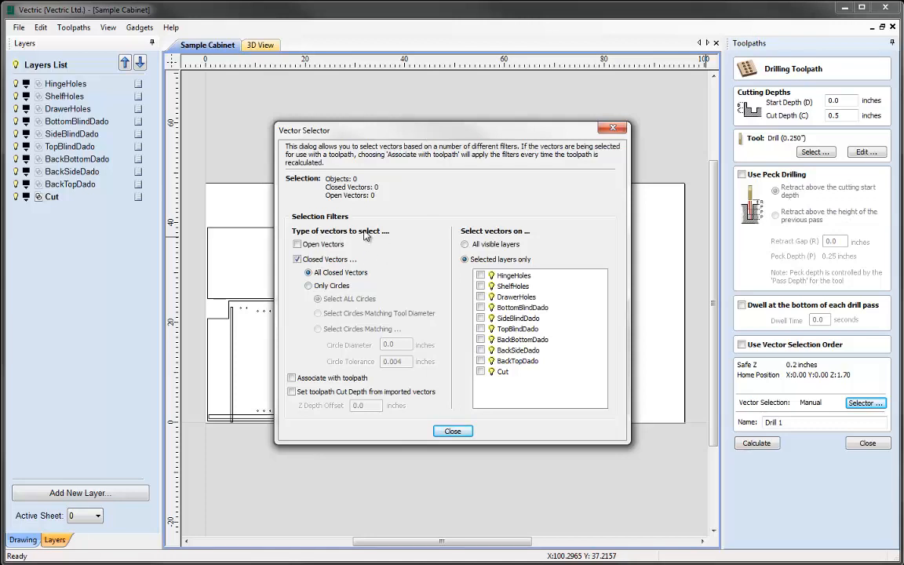
drag(377, 125, 472, 182)
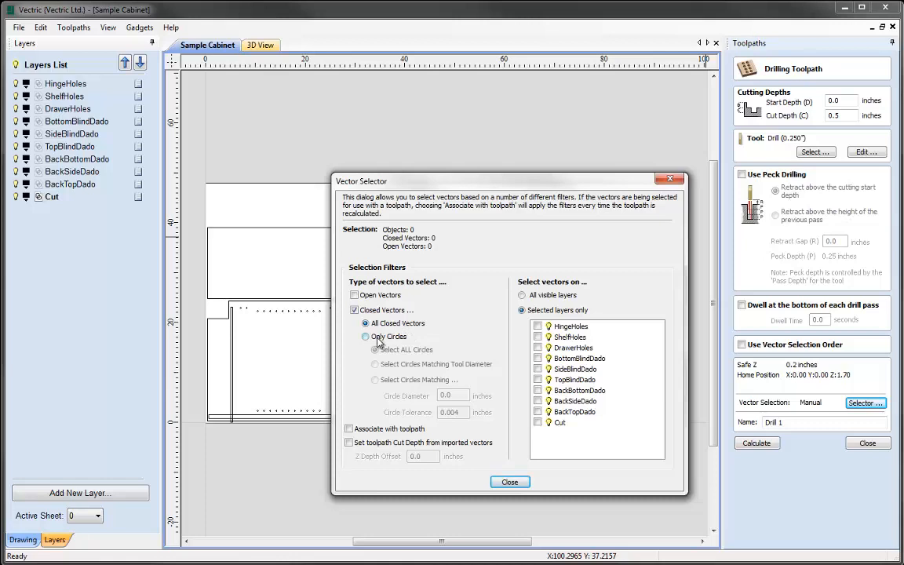
click(378, 338)
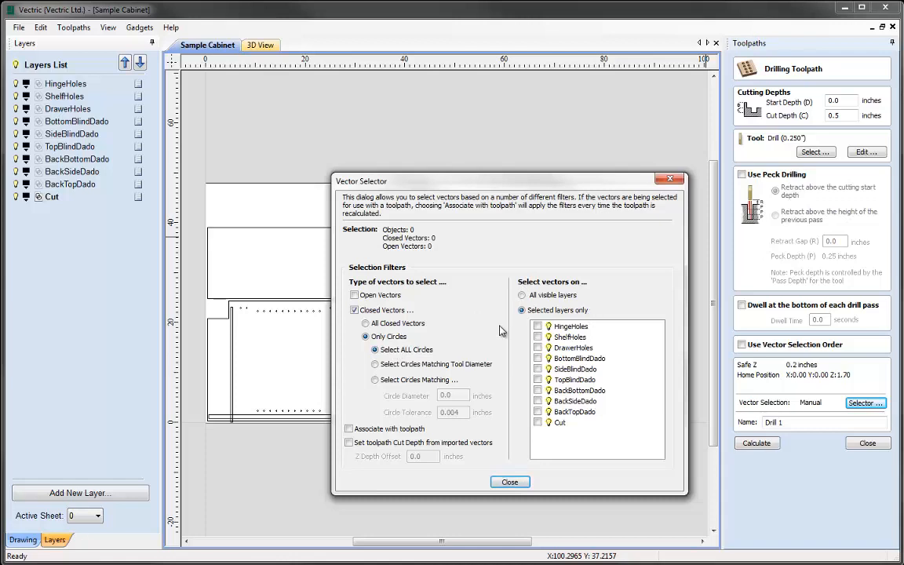
click(538, 326)
mouse_move(489, 183)
mouse_down()
mouse_move(298, 236)
mouse_move(165, 229)
mouse_move(143, 344)
mouse_move(167, 419)
mouse_move(331, 453)
mouse_up()
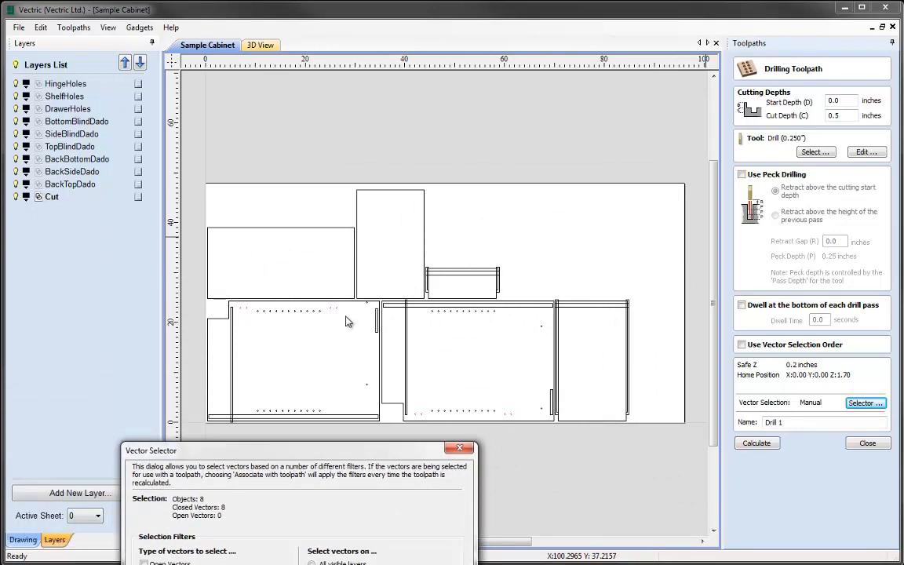
drag(343, 450, 463, 161)
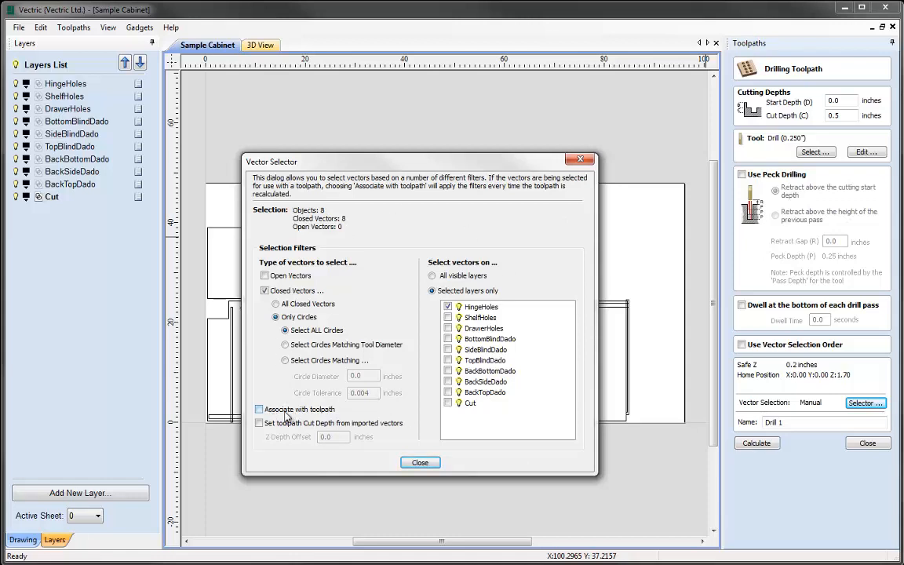
click(259, 409)
mouse_move(407, 169)
mouse_down()
mouse_move(157, 190)
mouse_move(403, 177)
mouse_up()
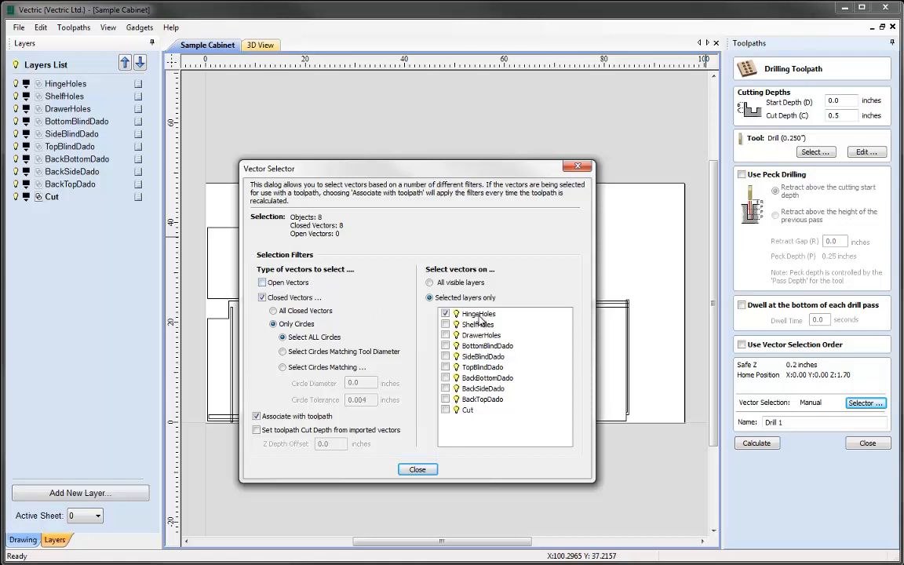
click(416, 469)
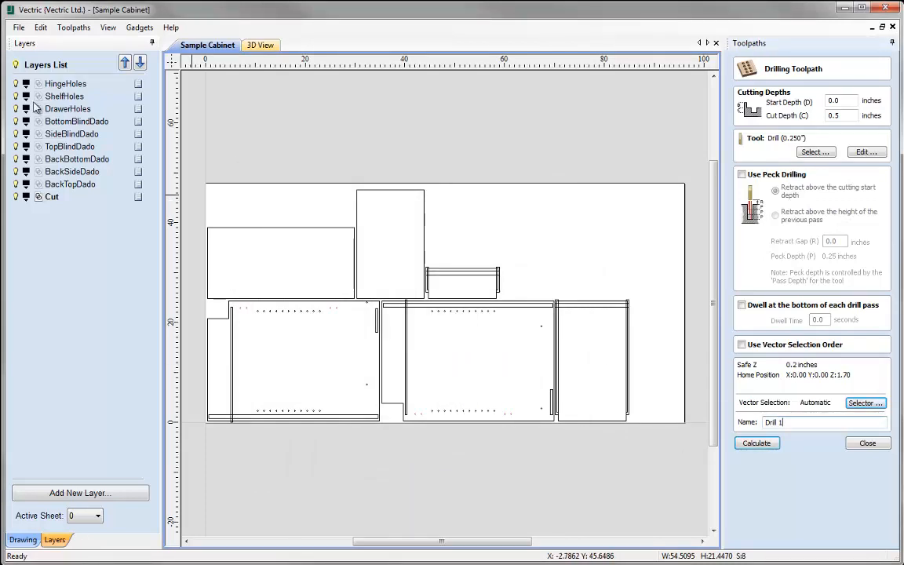
Step: Name the drilling toolpath Drill HingeHoles, copying the HingeHoles layer name in place of the default number
click(64, 84)
click(78, 86)
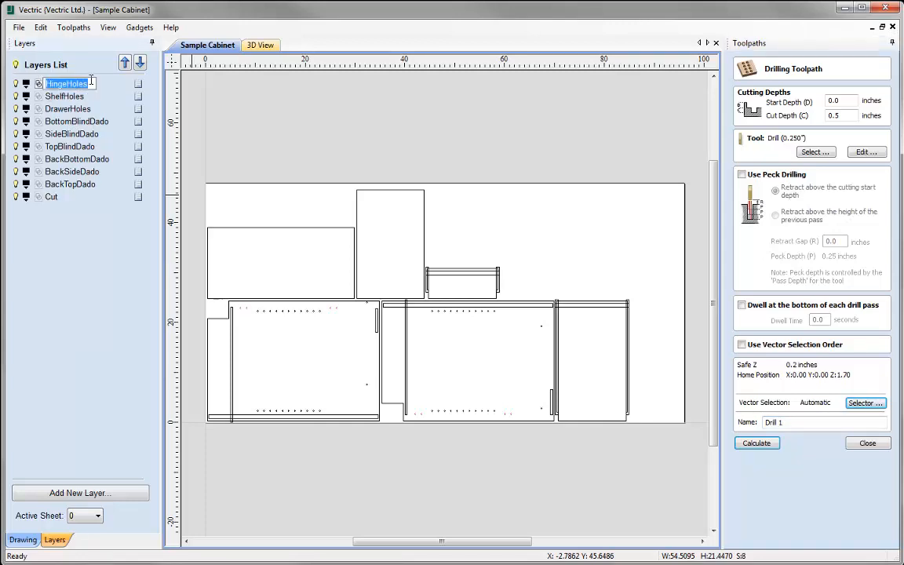
click(79, 239)
click(67, 84)
right_click(65, 85)
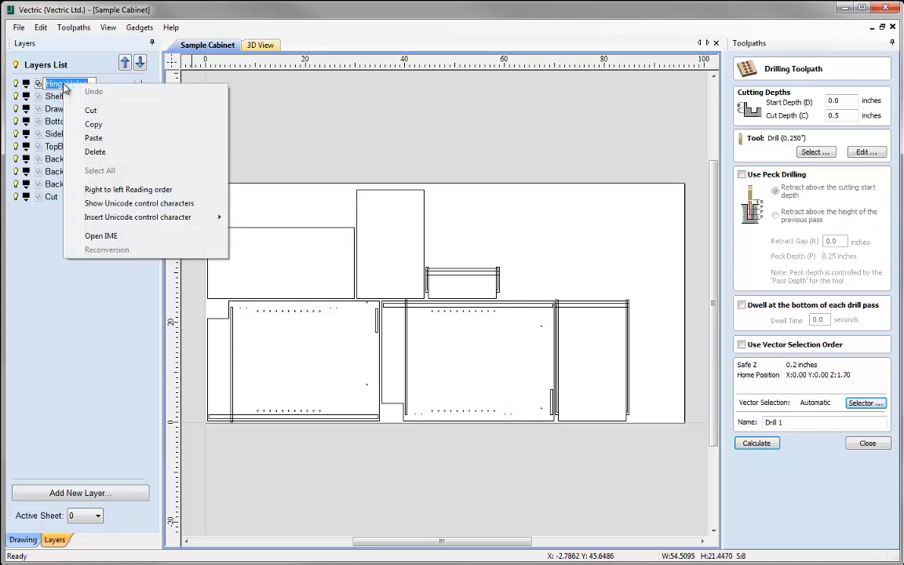
click(94, 123)
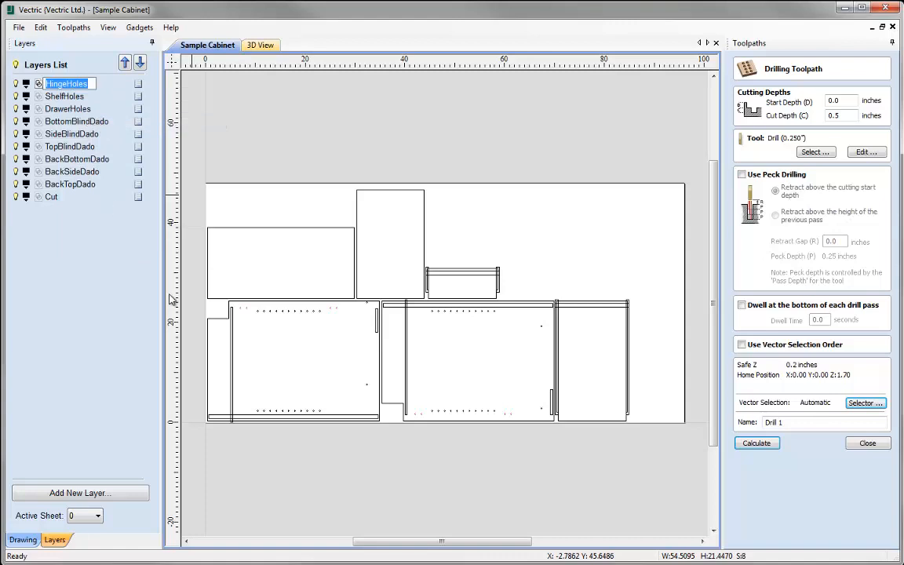
click(800, 422)
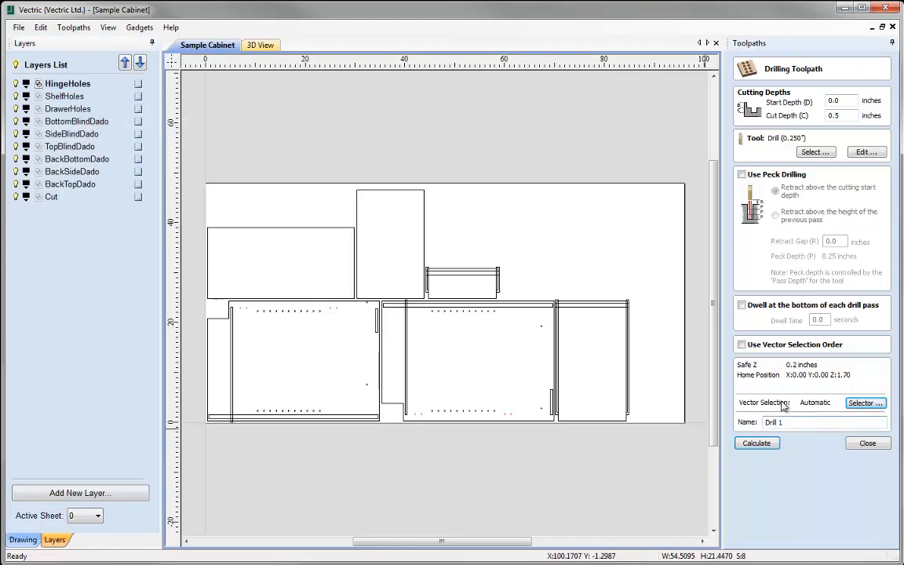
key(BackSpace)
right_click(805, 423)
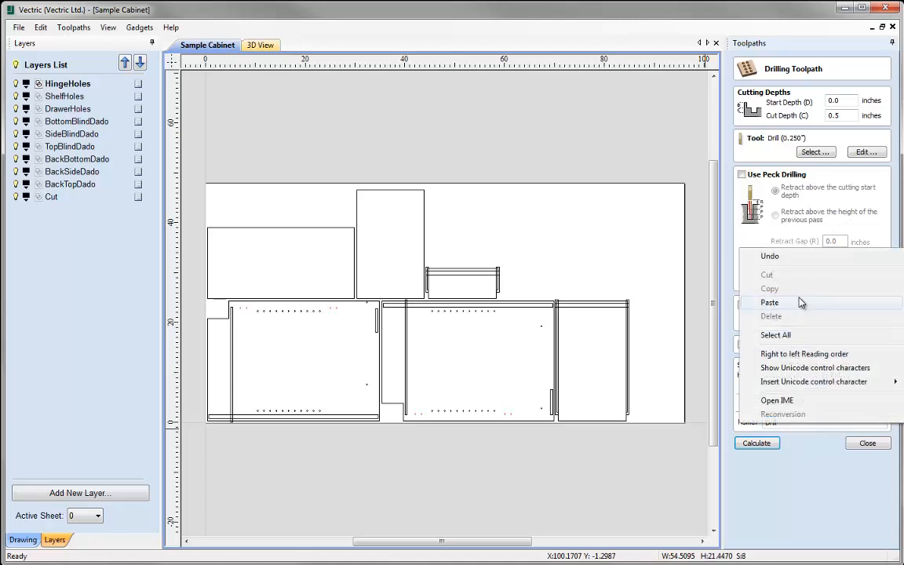
click(801, 301)
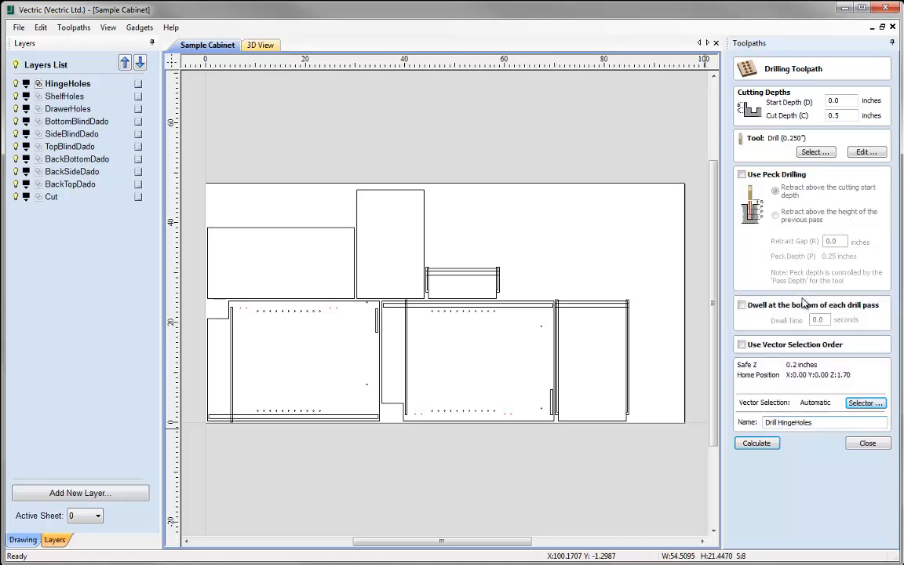
Step: Calculate the Drill HingeHoles toolpath and preview its machining on the sheet
click(757, 444)
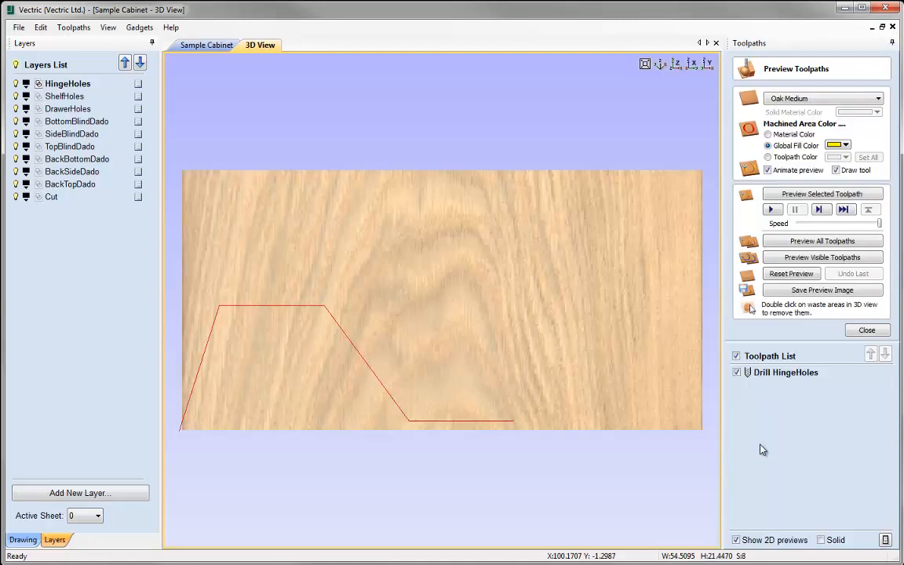
click(801, 196)
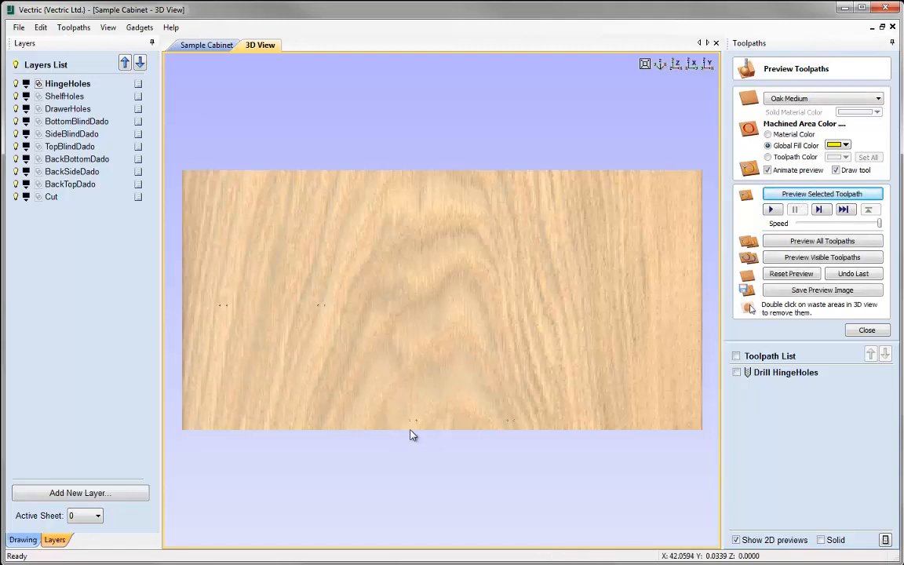
click(867, 330)
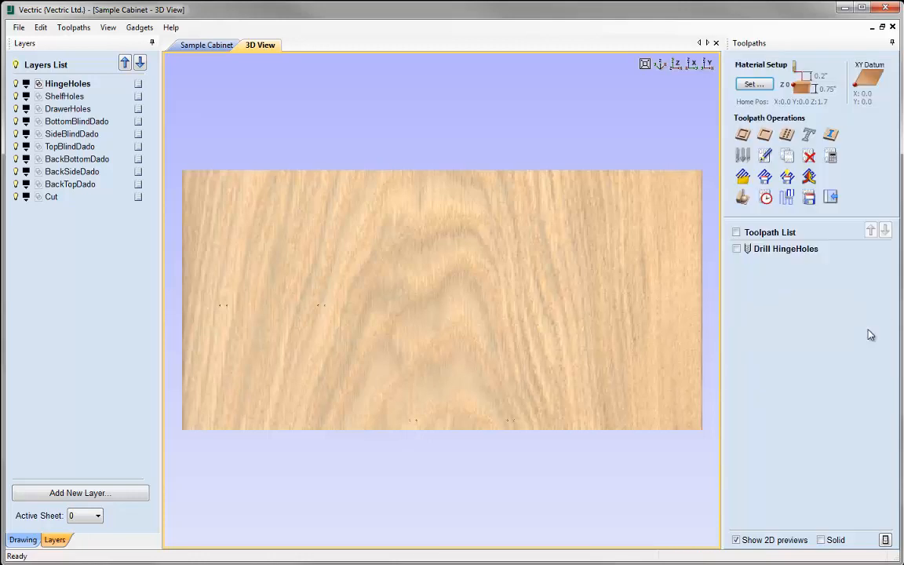
Step: Start another drilling toolpath and associate it with all circles on the ShelfHoles layer only, excluding HingeHoles
click(785, 136)
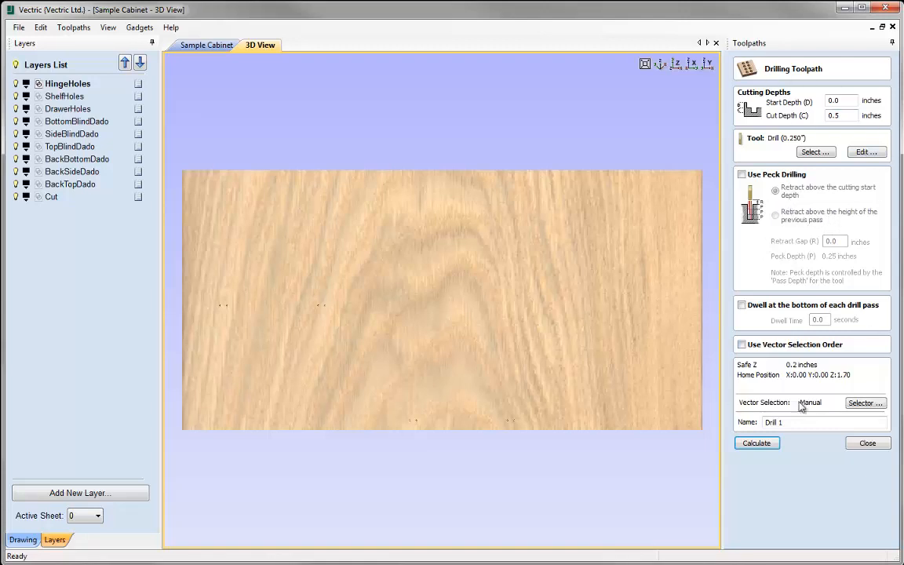
click(857, 404)
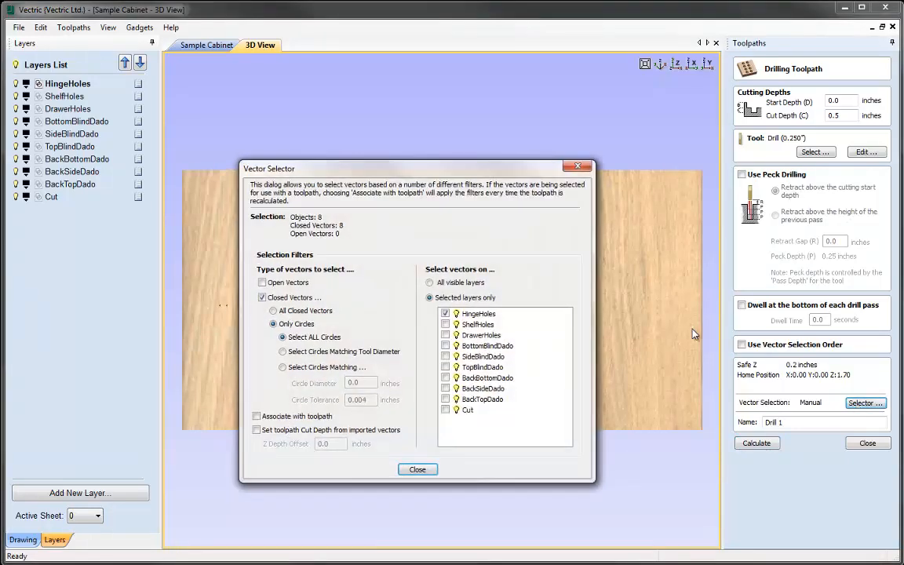
drag(387, 173, 330, 140)
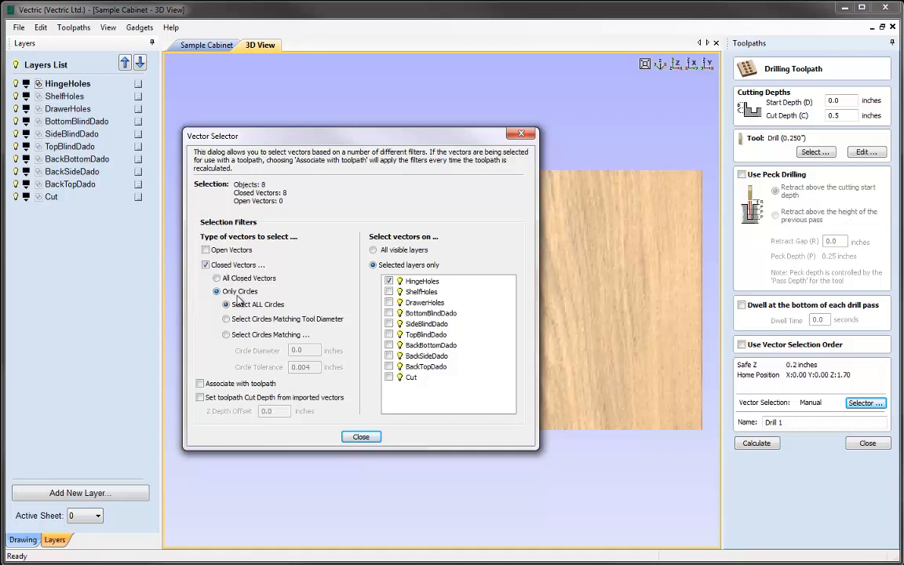
click(388, 291)
click(388, 280)
click(225, 386)
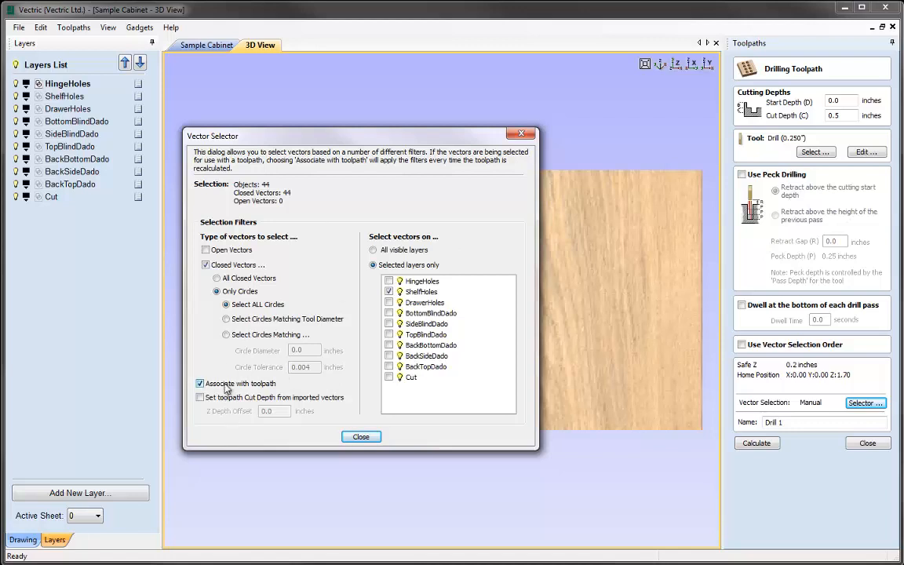
click(360, 438)
Step: Name the second drilling toolpath Drill ShelfHoles, matching its layer name
click(67, 97)
double_click(69, 98)
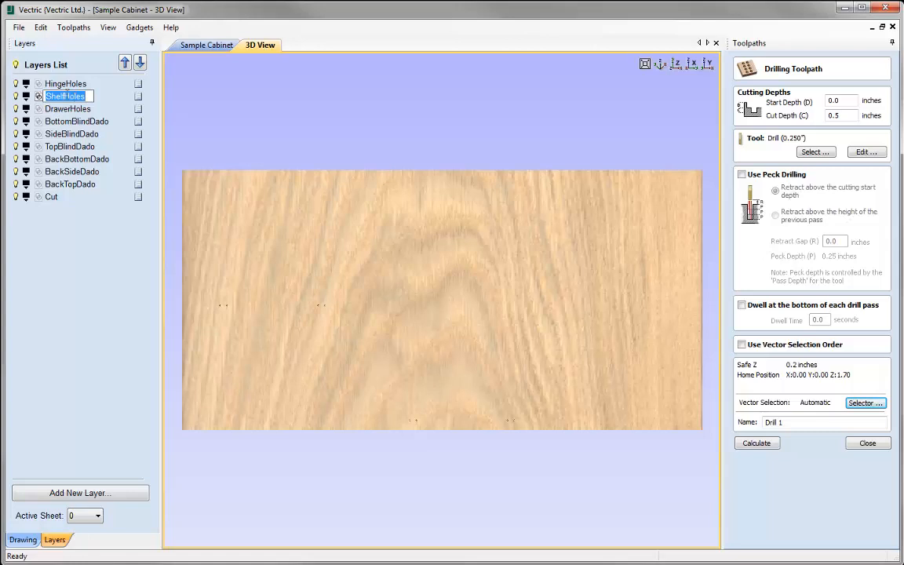
click(794, 422)
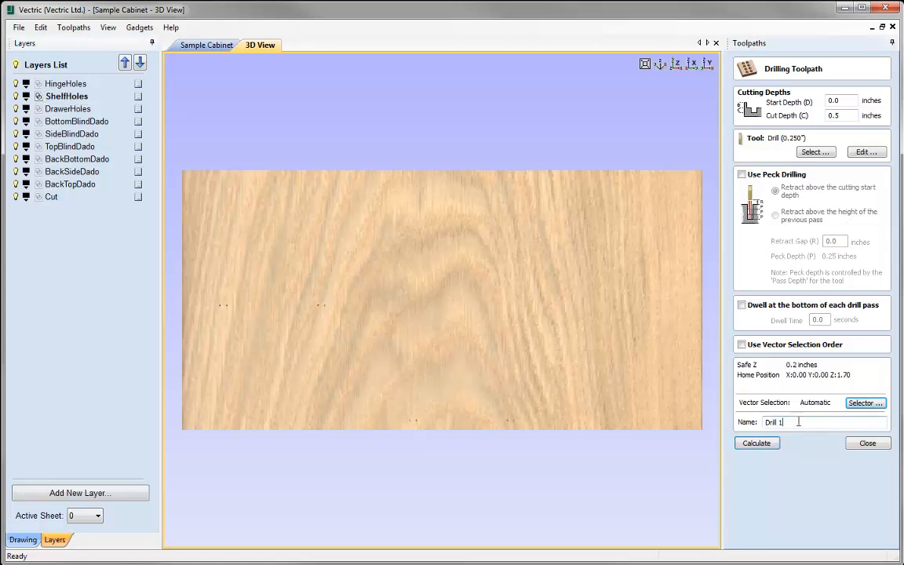
key(BackSpace)
text(ShelfHoles)
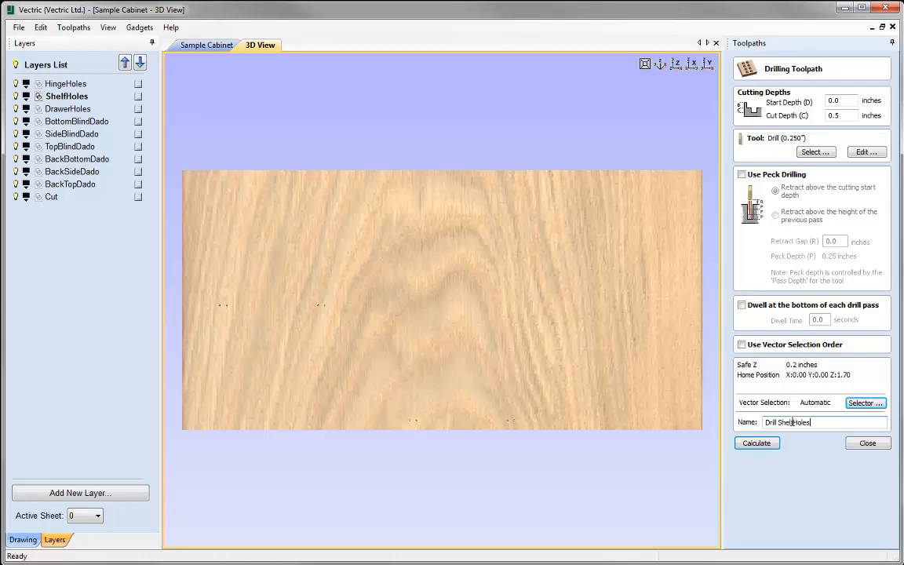
Step: Calculate the Drill ShelfHoles toolpath and preview its machining on the sheet
click(756, 444)
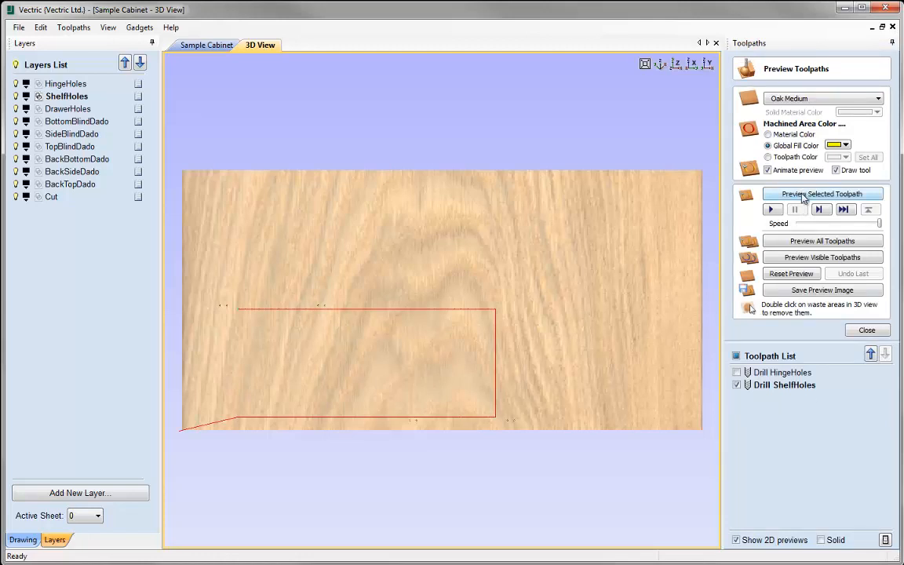
click(802, 195)
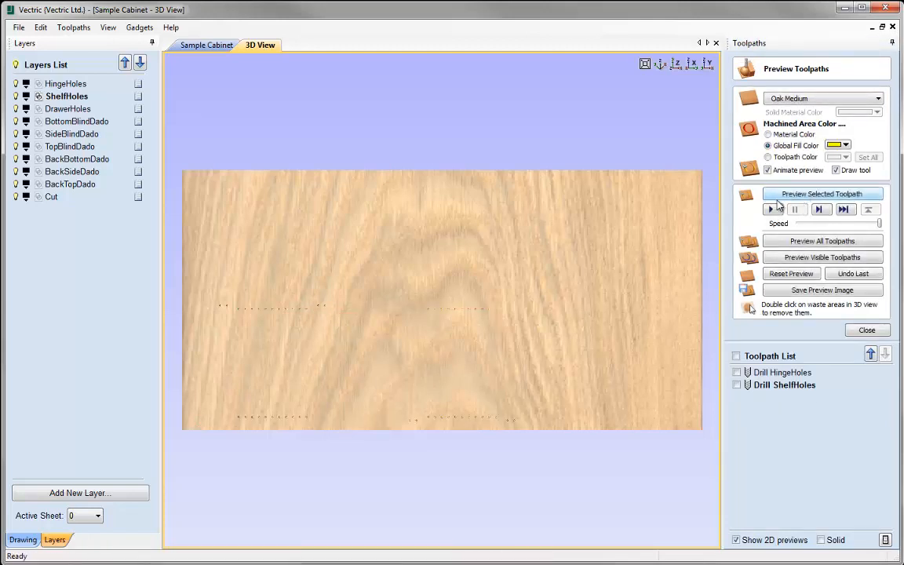
click(866, 330)
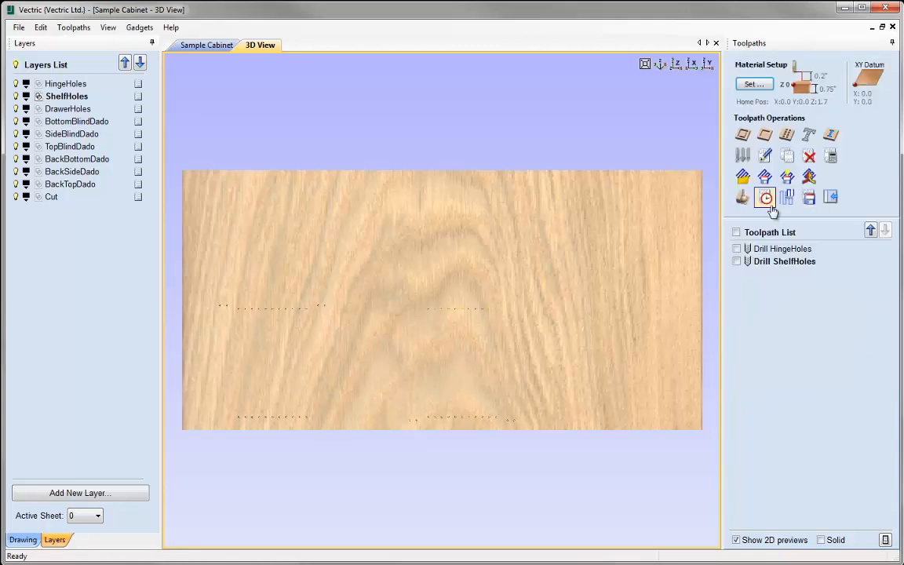
Step: Start a third drilling toolpath and associate it with all circles on the DrawerHoles layer only, excluding ShelfHoles
click(788, 136)
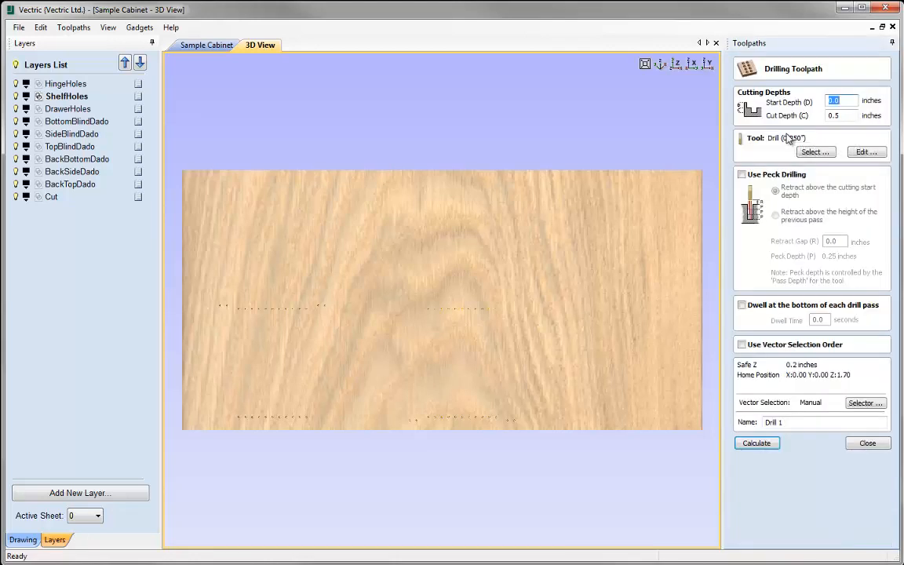
click(863, 404)
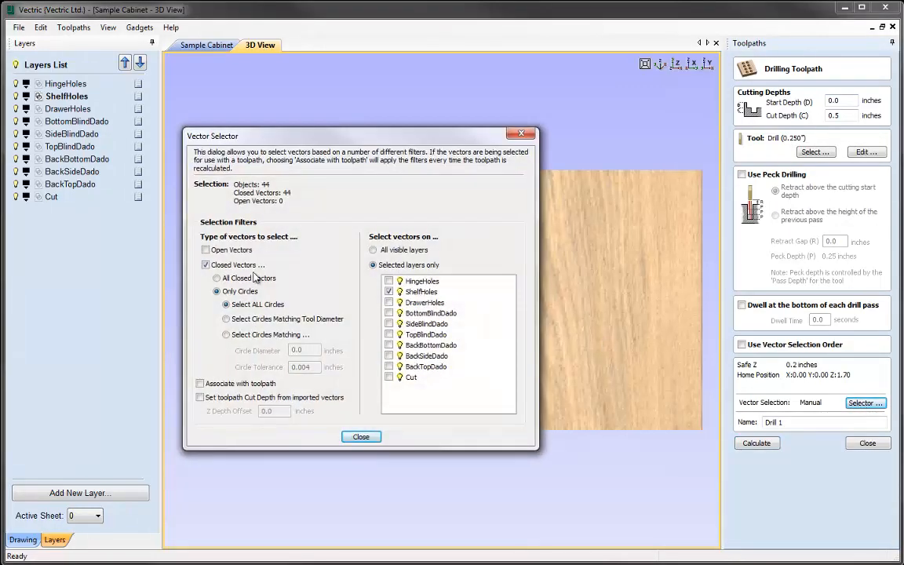
click(389, 302)
click(388, 291)
click(238, 384)
click(360, 436)
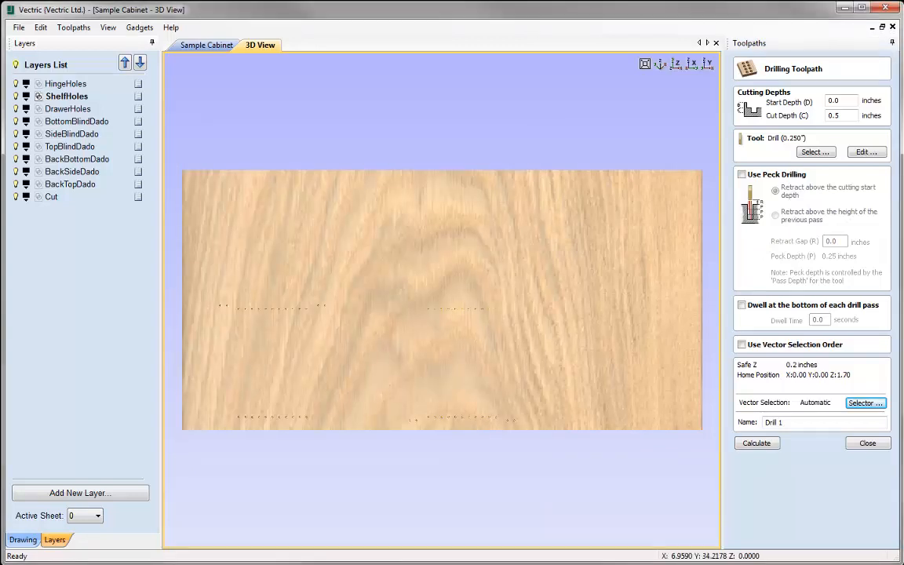
Step: Name the toolpath Drill DrawerHoles after its layer, calculate it and preview its machining on the sheet
double_click(75, 109)
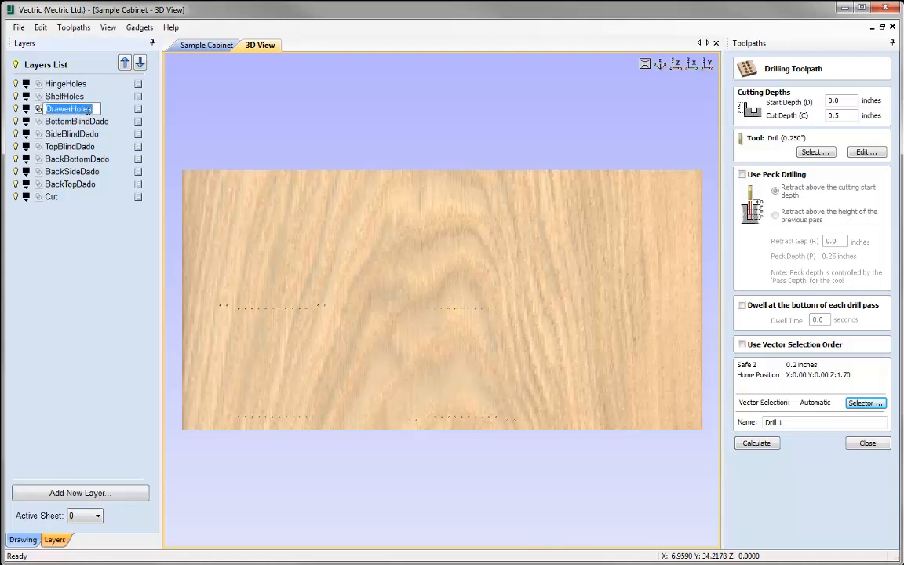
click(808, 423)
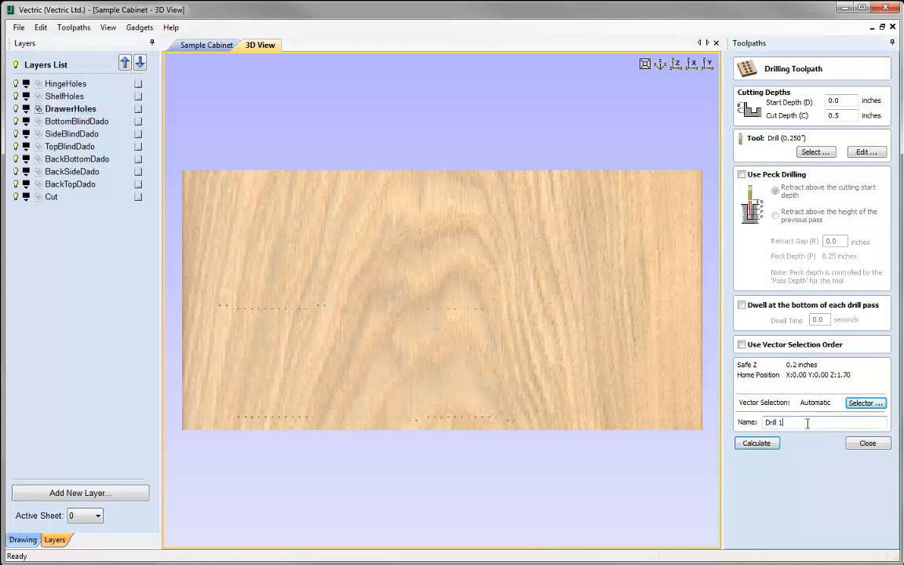
key(ctrl+v)
click(755, 442)
click(801, 196)
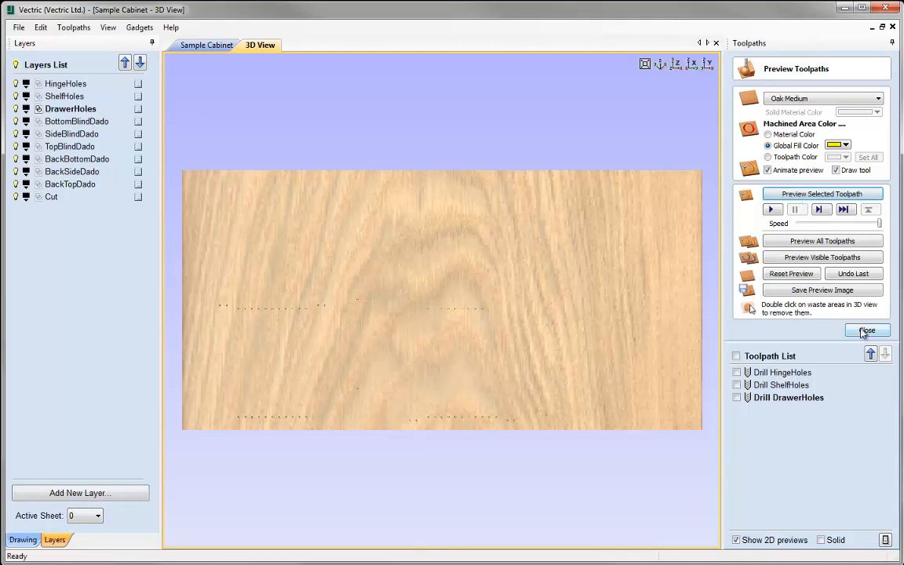
click(866, 330)
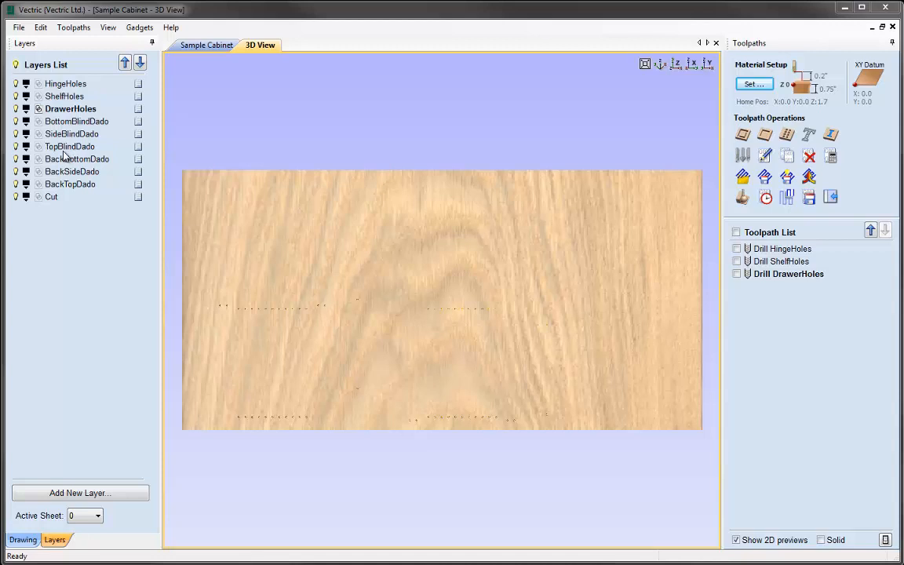
Step: Start a 2D profile toolpath with a cut depth of 3/8 inch (0.375)
click(743, 137)
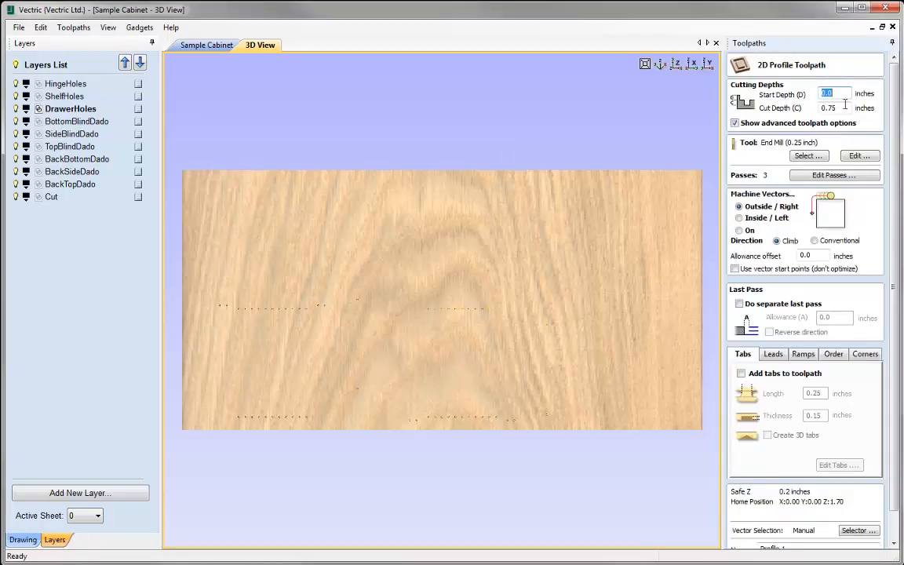
key(Tab)
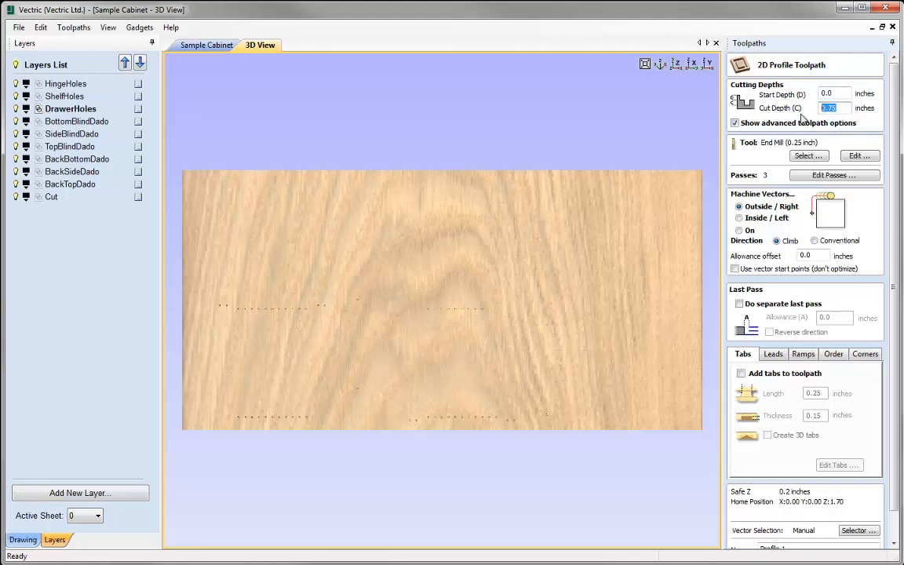
text(3/8=)
Step: Duplicate the imperial End Mill (0.25 inch) in the tool database and name the copy End Mill (0.375 inch)
click(806, 156)
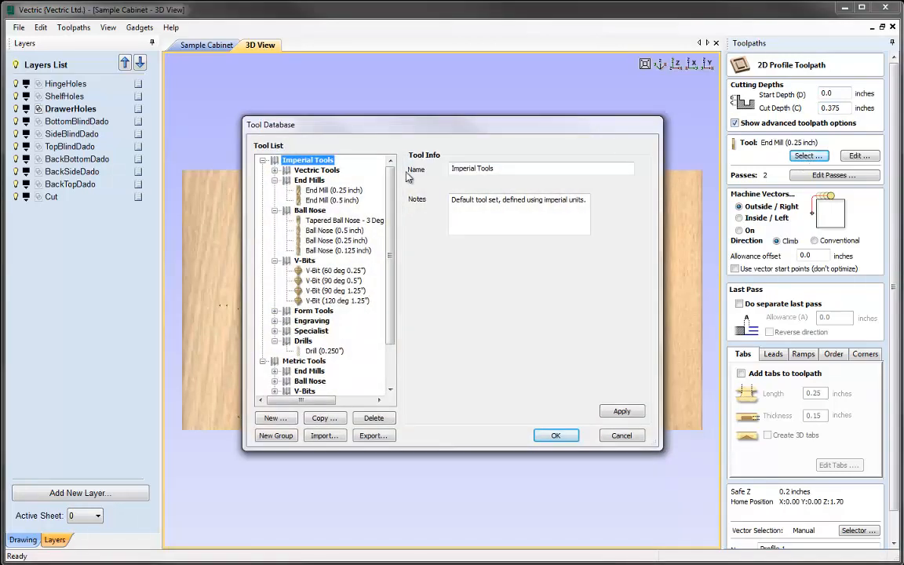
click(333, 190)
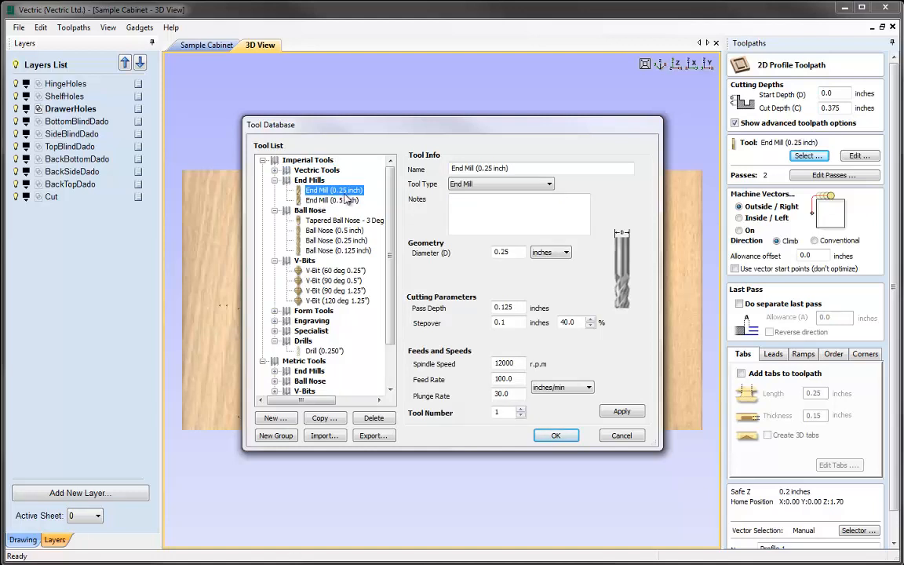
click(324, 418)
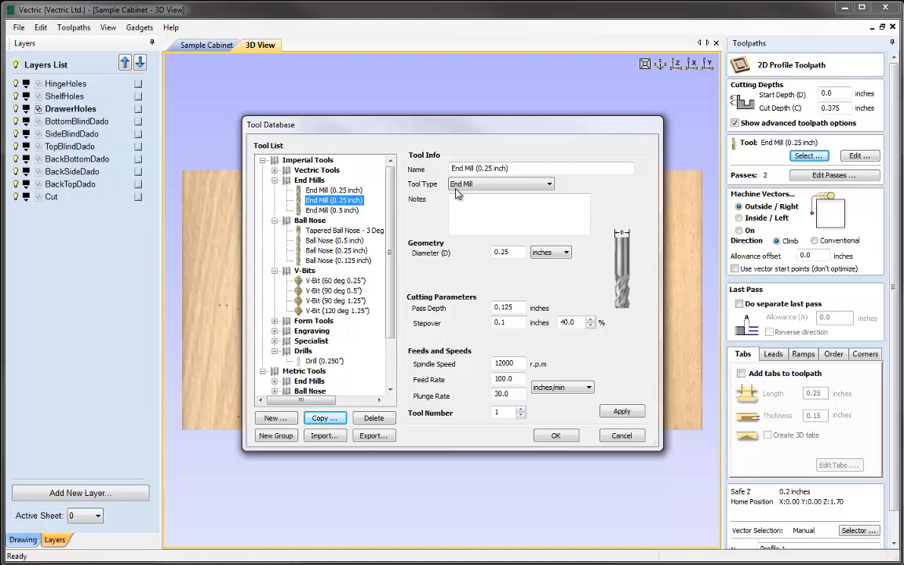
click(492, 168)
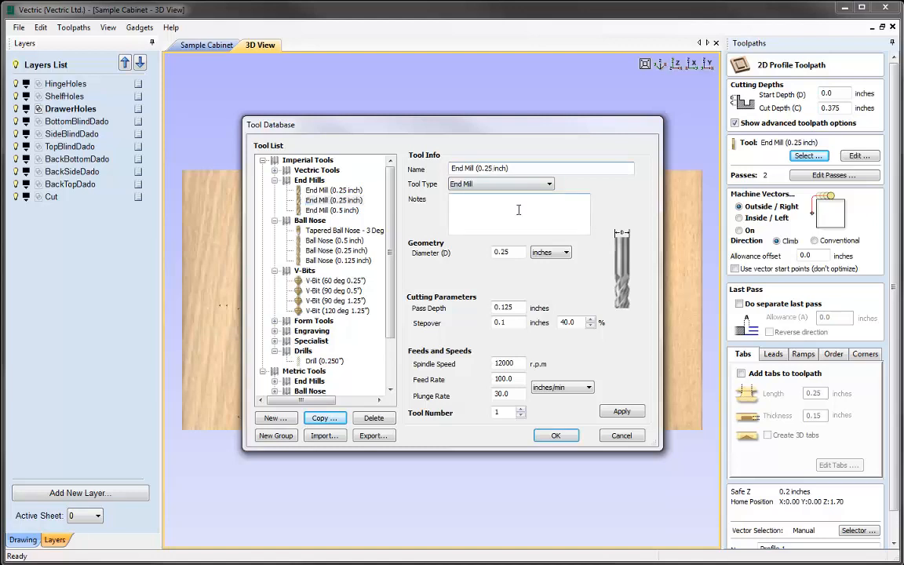
key(BackSpace)
key(BackSpace)
text(375)
Step: Set the copied end mill's diameter to 0.375 inches and its pass depth to 0.375 inches
drag(514, 252, 463, 257)
text(0.375)
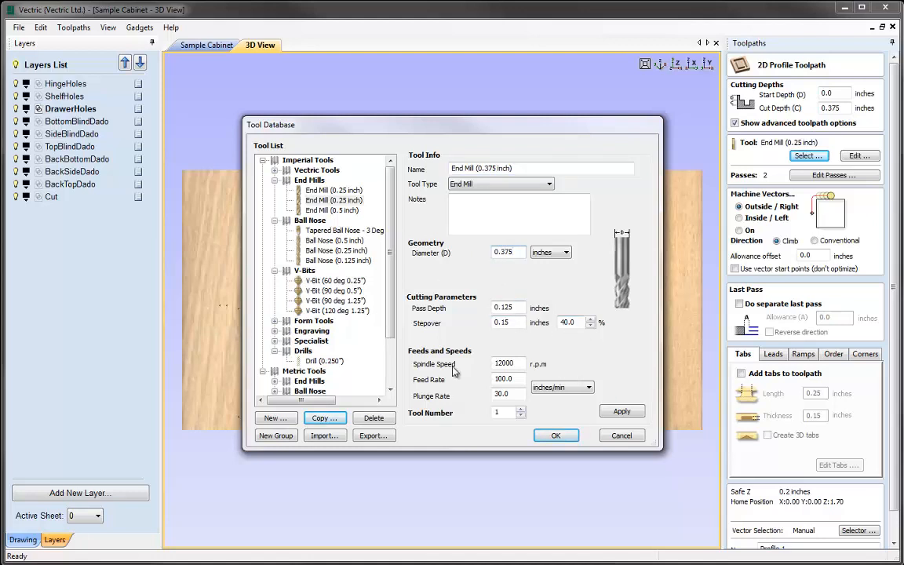
double_click(521, 307)
text(0.375)
Step: Set the new end mill's feed rate to 300 and plunge rate to 60 inches/min, and use it for the profile toolpath
drag(517, 380, 442, 382)
text(300)
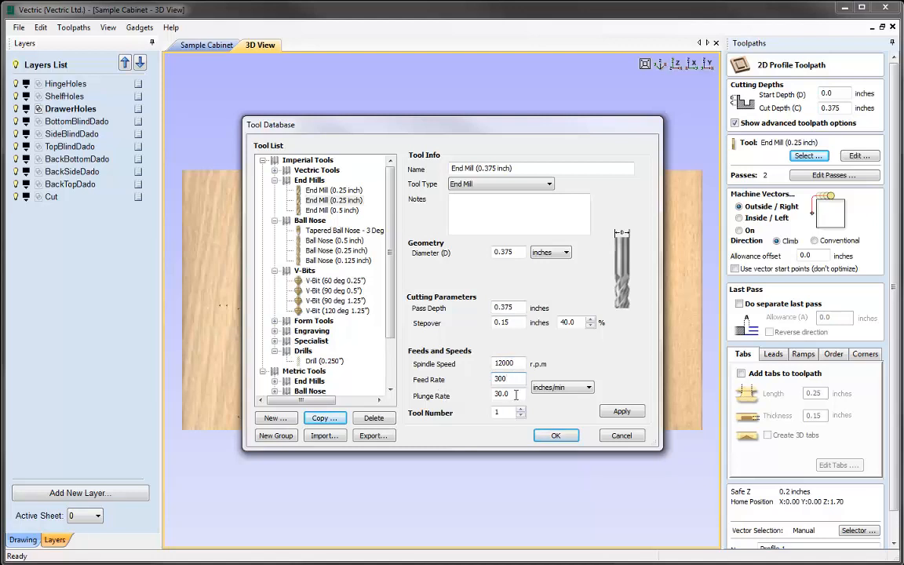
key(Tab)
text(60)
click(551, 436)
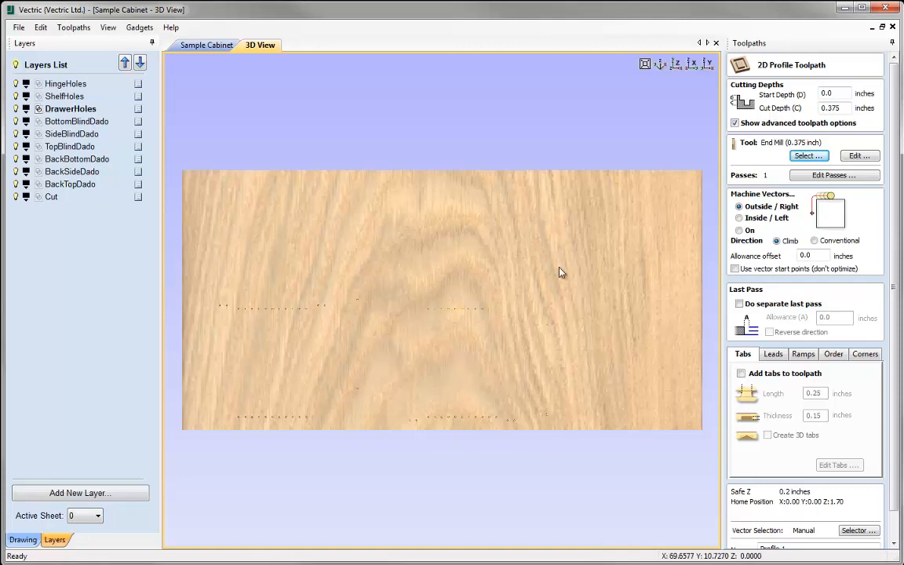
Step: Machine the profile inside the vectors and associate the toolpath with all closed vectors on only the BottomBlindDado layer
click(739, 218)
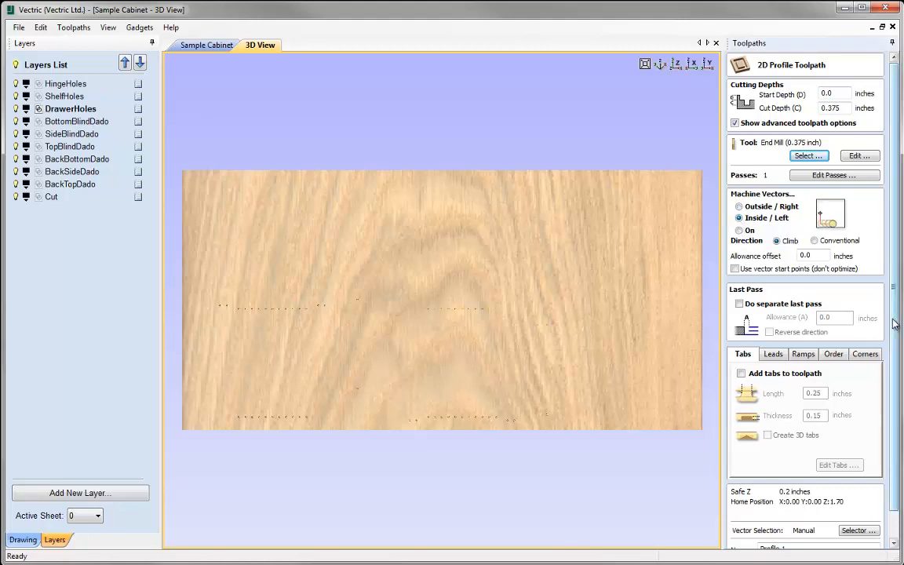
drag(893, 324, 894, 351)
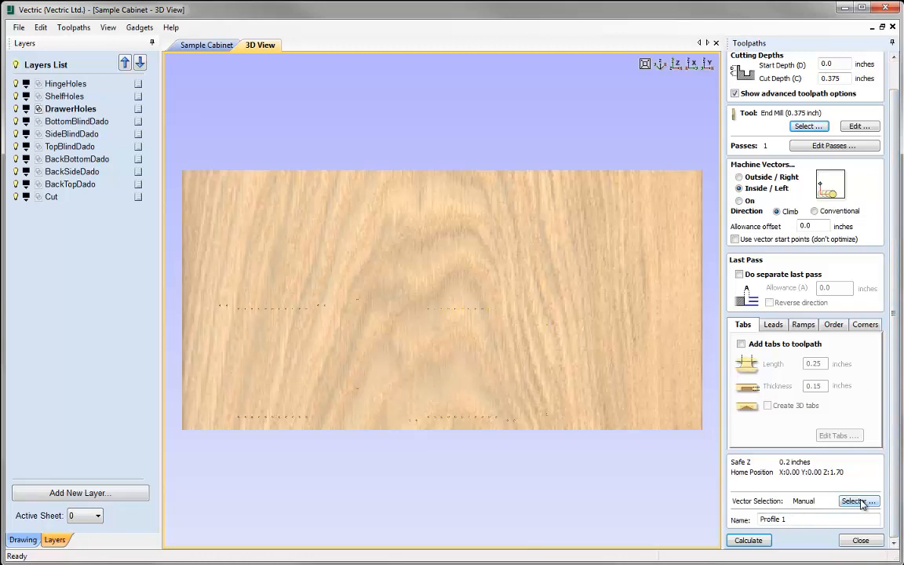
click(858, 501)
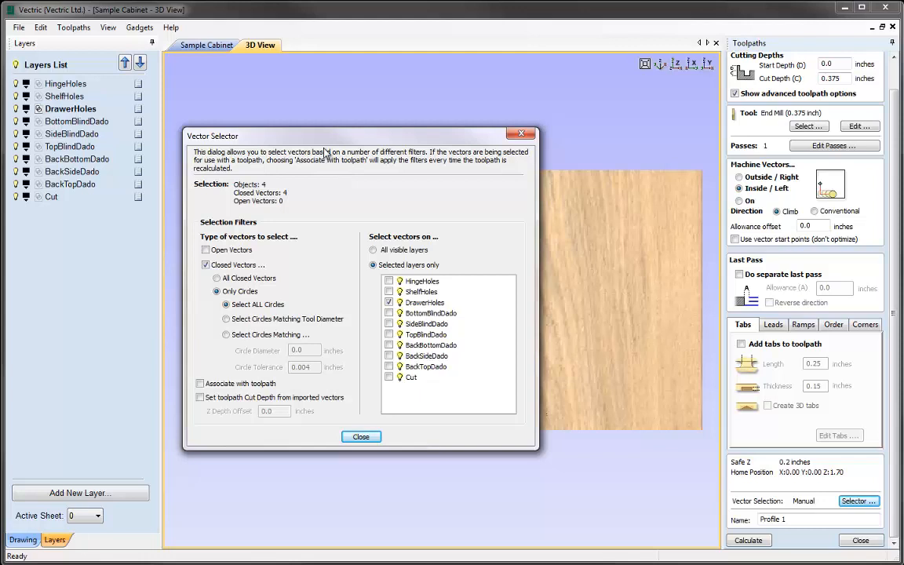
click(236, 279)
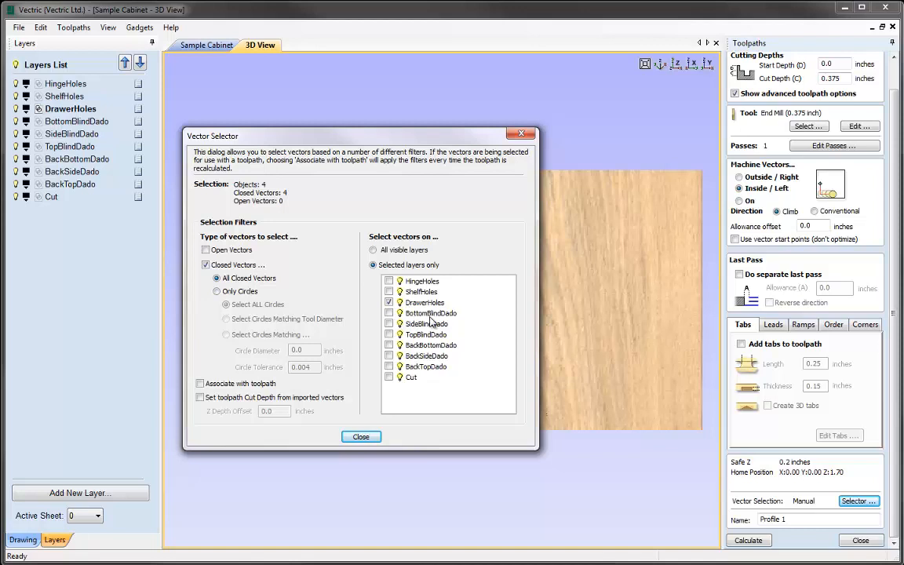
click(389, 313)
click(389, 302)
click(359, 436)
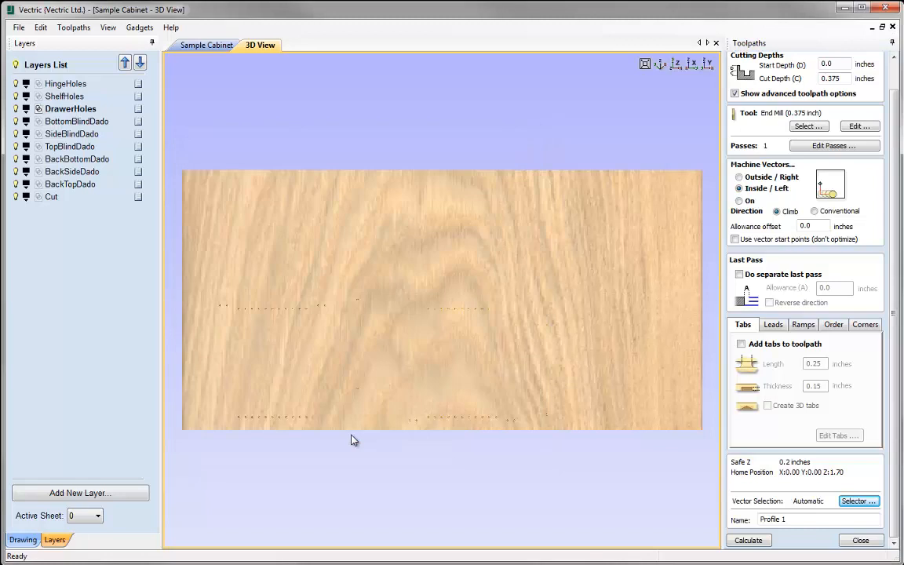
Step: Calculate the profile toolpath under the name Profile BottomBlindDado and preview its cut
click(208, 47)
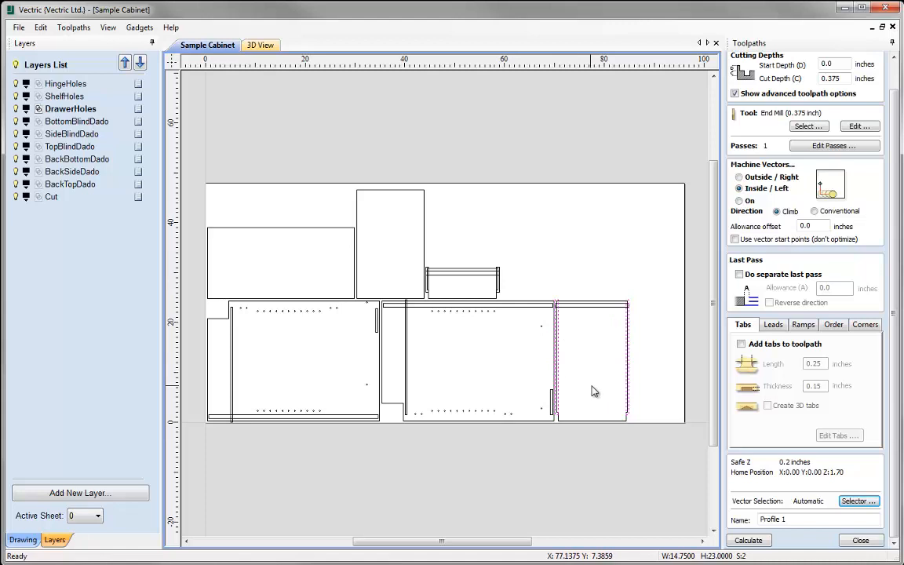
click(79, 121)
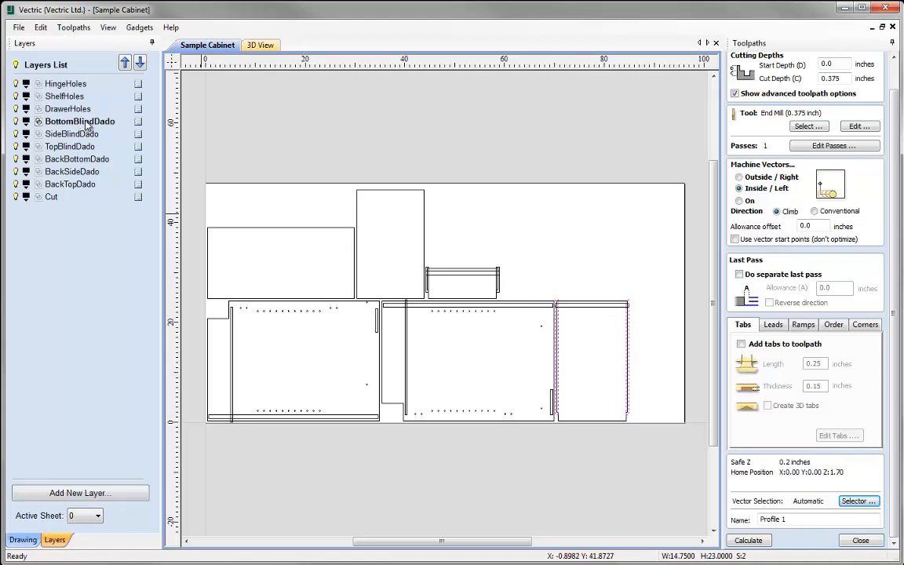
click(82, 121)
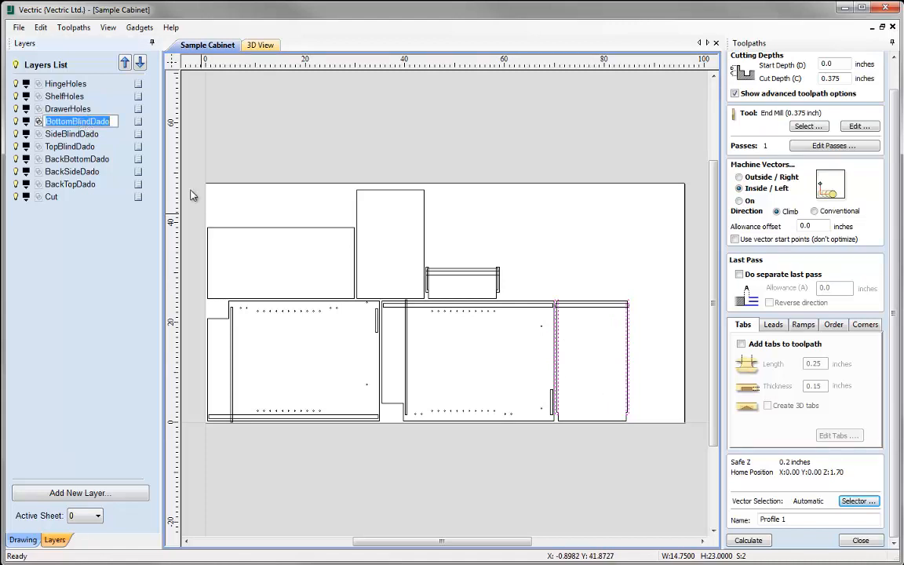
click(802, 519)
key(BackSpace)
key(BackSpace)
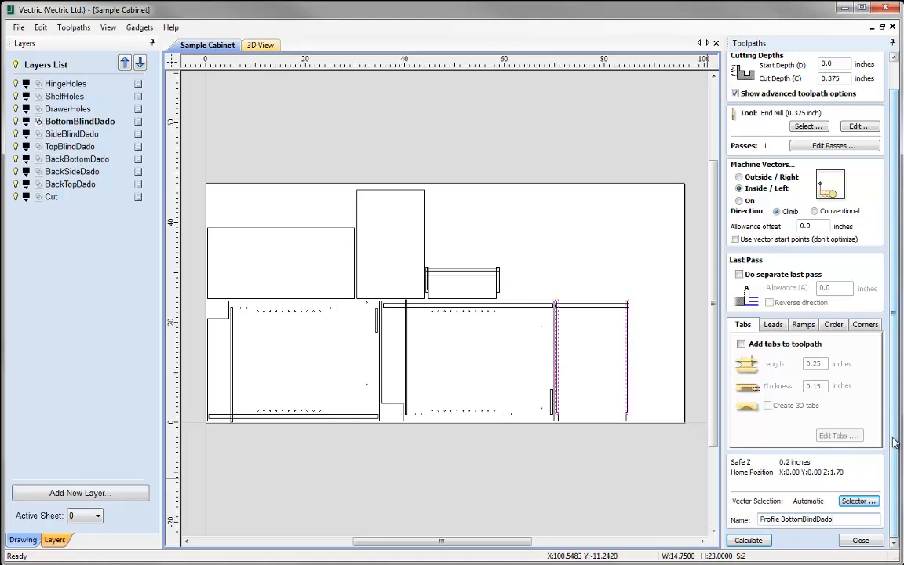
click(747, 539)
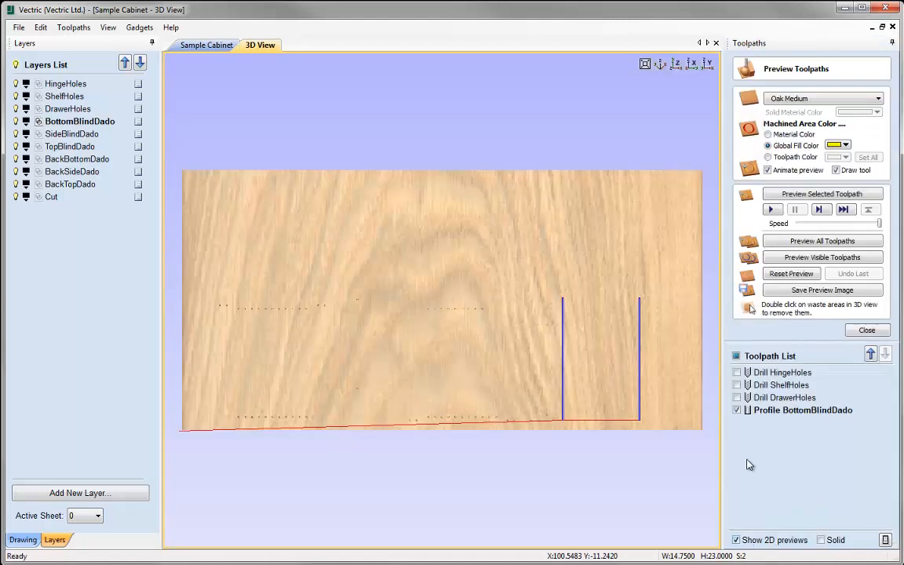
click(786, 195)
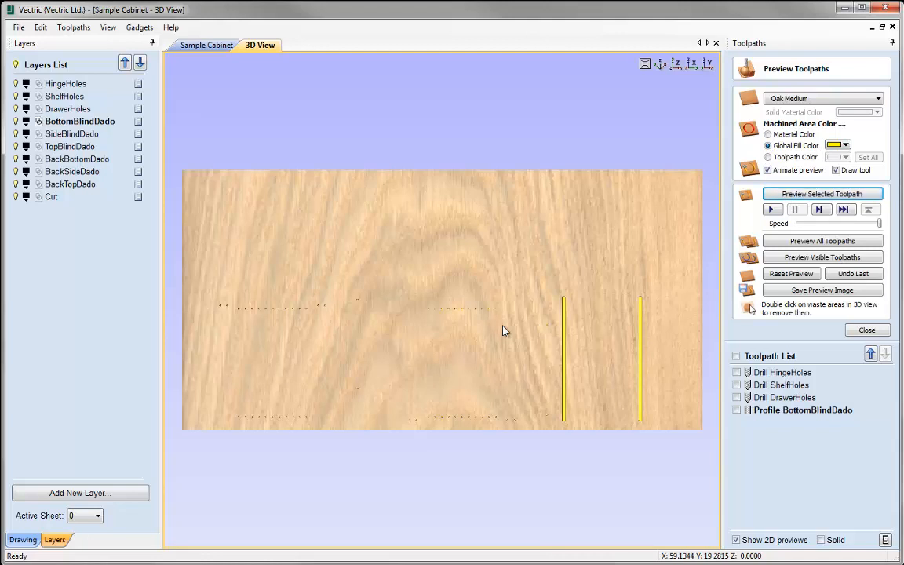
click(866, 330)
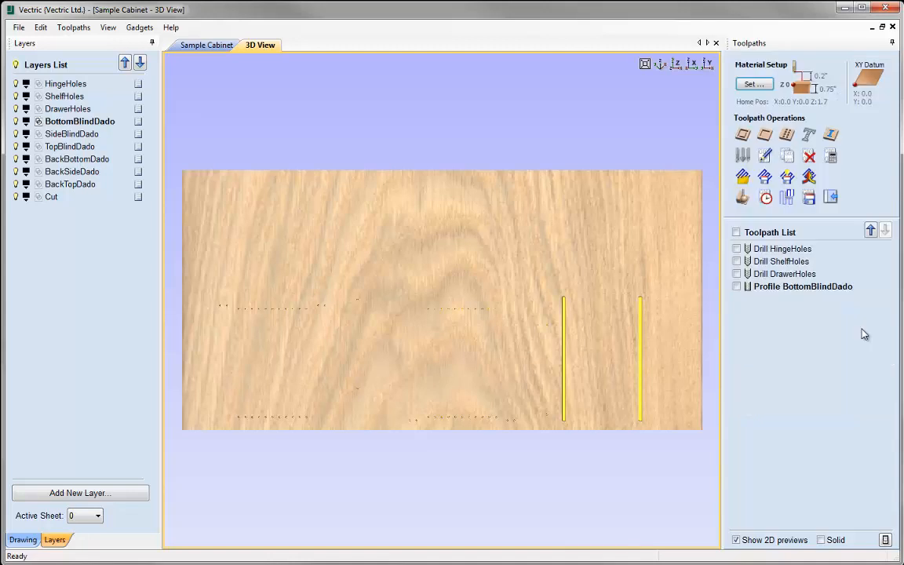
Step: Start another 2D profile toolpath and associate it with the closed vectors on only the SideBlindDado layer
click(741, 136)
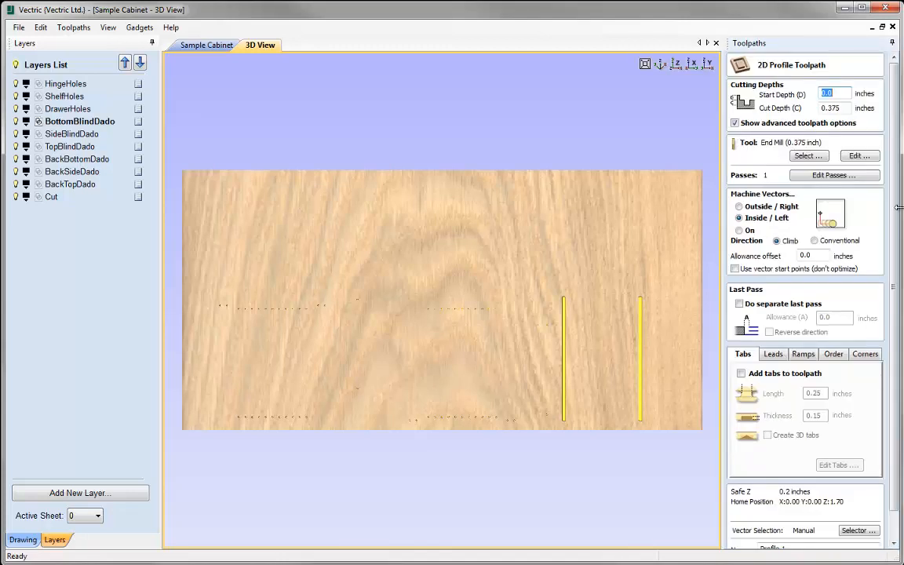
scroll(892, 284, down, 2)
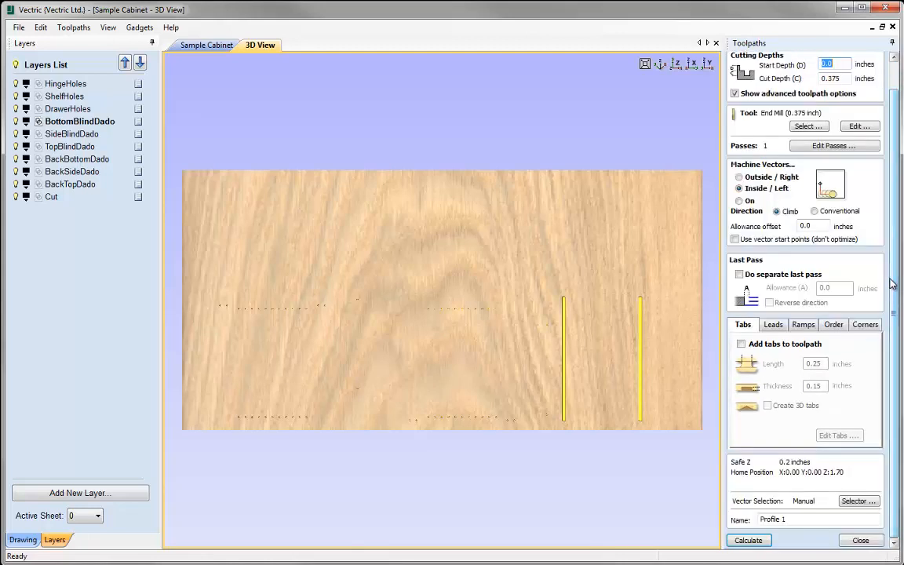
click(858, 501)
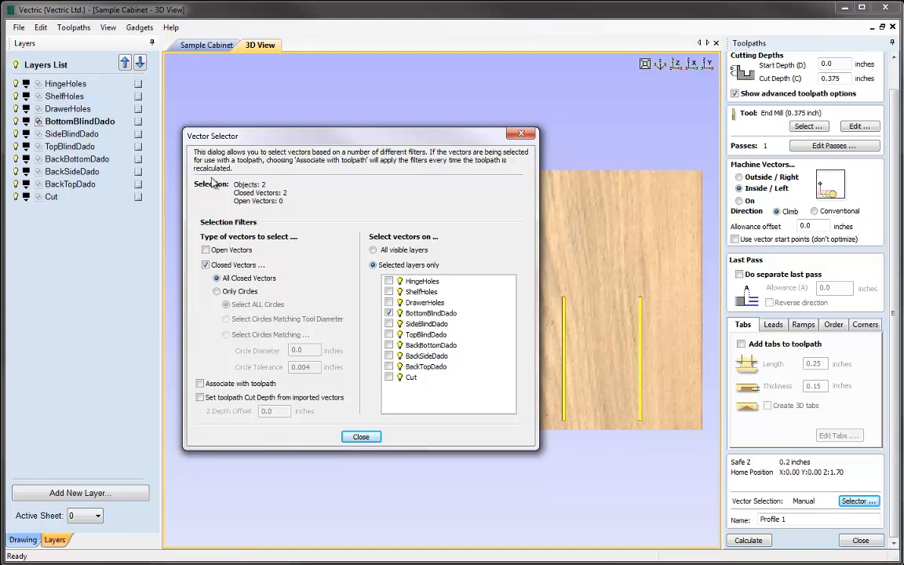
click(389, 323)
click(389, 314)
click(239, 383)
click(360, 437)
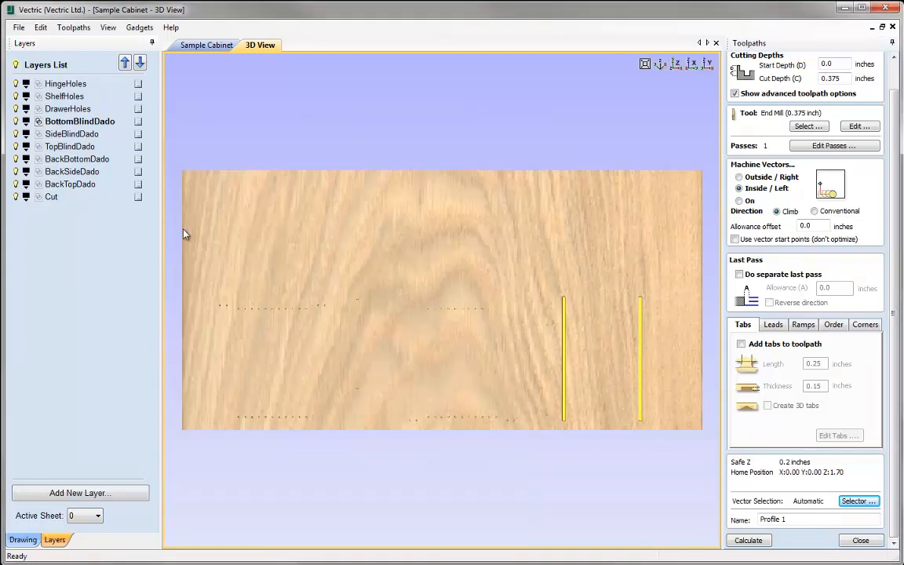
Step: Calculate the profile toolpath under the name Profile SideBlindDado and preview its cut
click(55, 134)
click(55, 133)
key(ctrl+c)
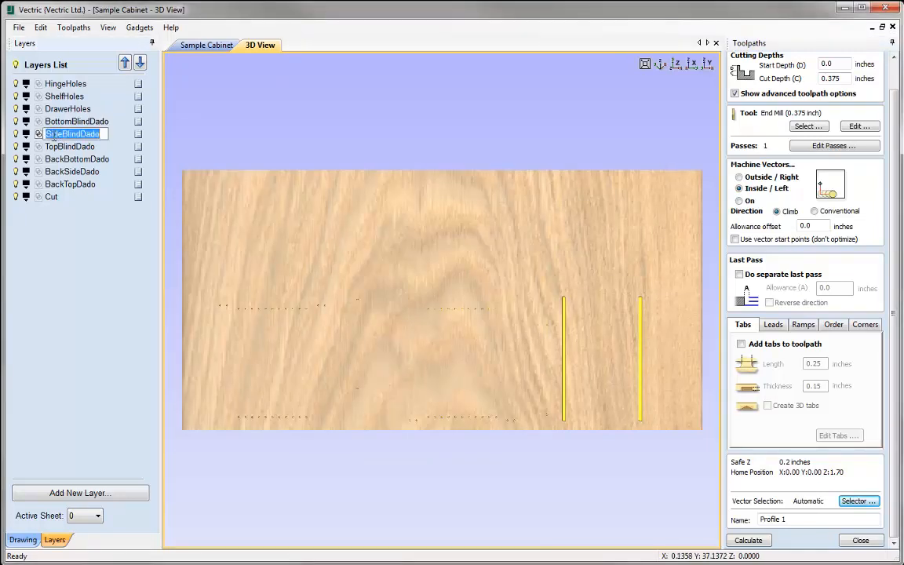
click(813, 518)
key(ctrl+v)
click(747, 539)
click(812, 196)
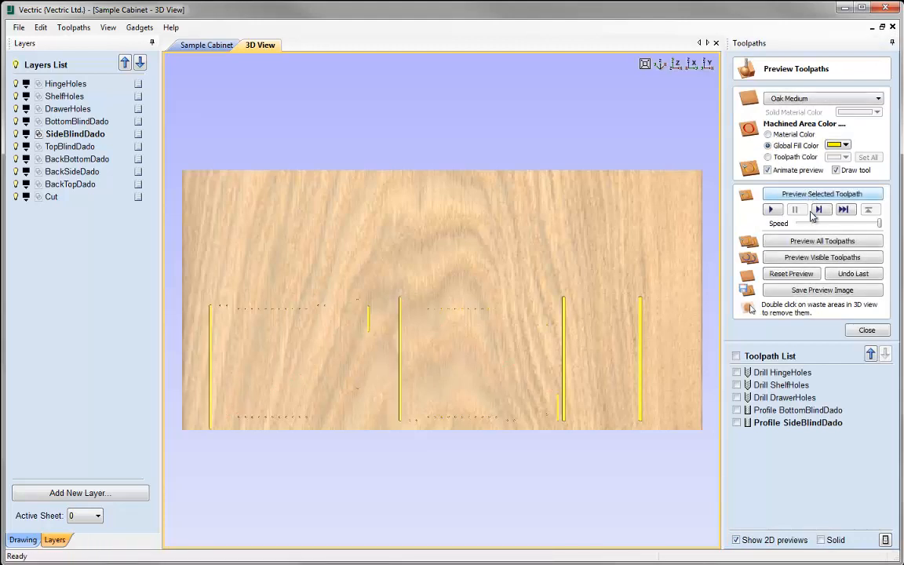
click(866, 330)
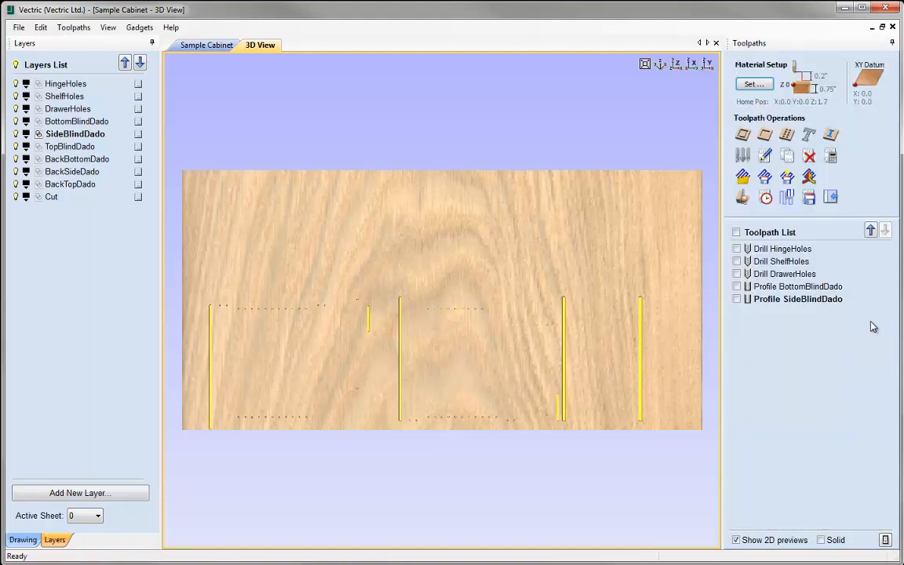
Step: Start another 2D profile toolpath and associate it with the closed vectors on only the TopBlindDado layer
click(743, 133)
drag(893, 270, 890, 312)
click(848, 502)
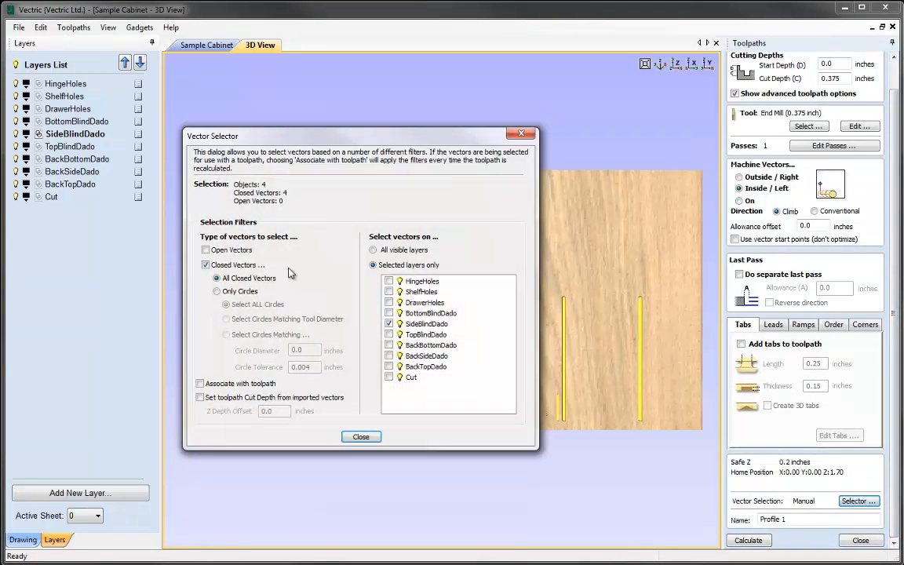
click(389, 335)
click(388, 324)
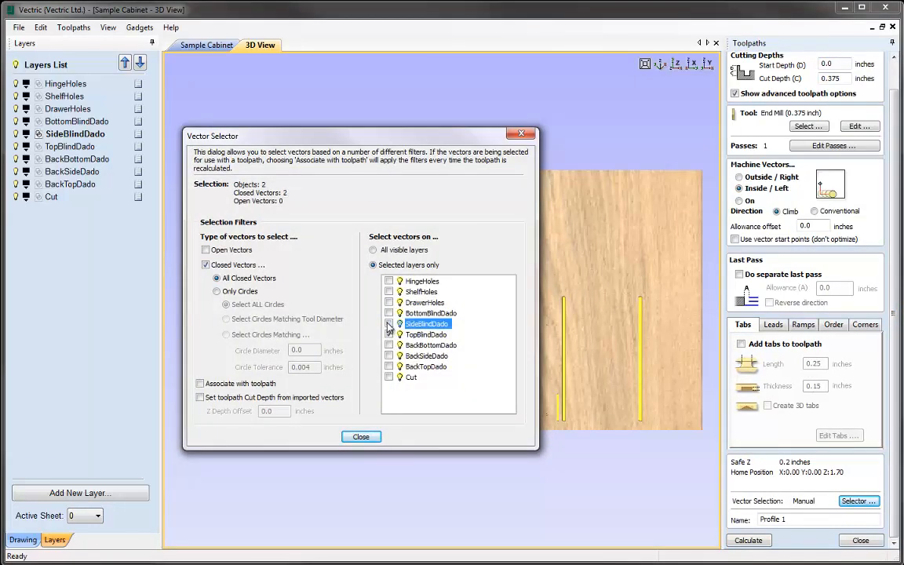
click(201, 383)
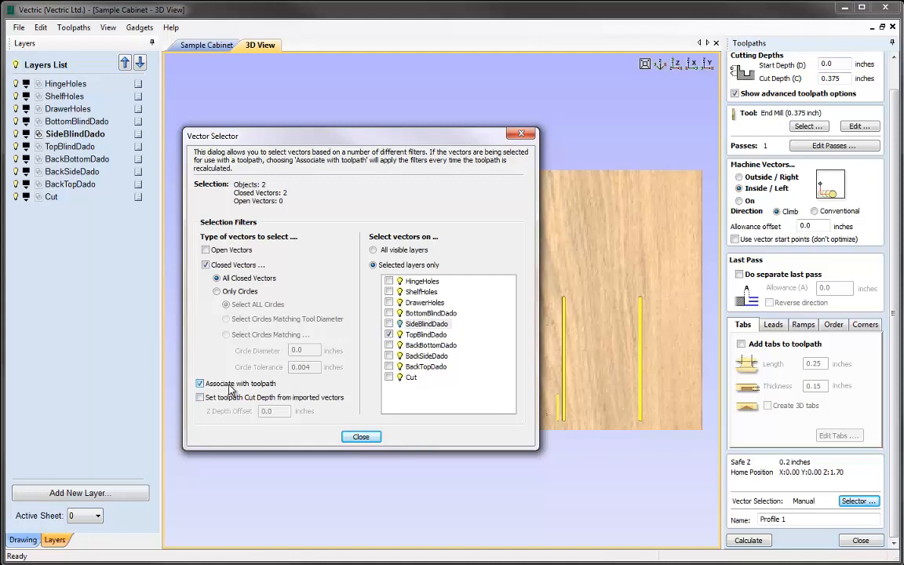
click(360, 436)
Step: Calculate the profile toolpath under the name Profile TopBlindDado and preview its cut
click(70, 147)
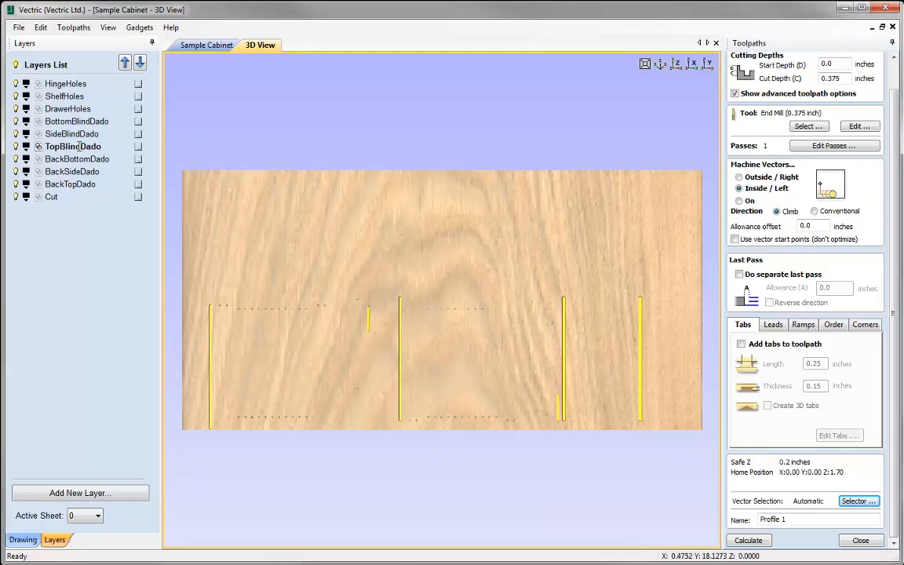
click(70, 147)
key(ctrl+c)
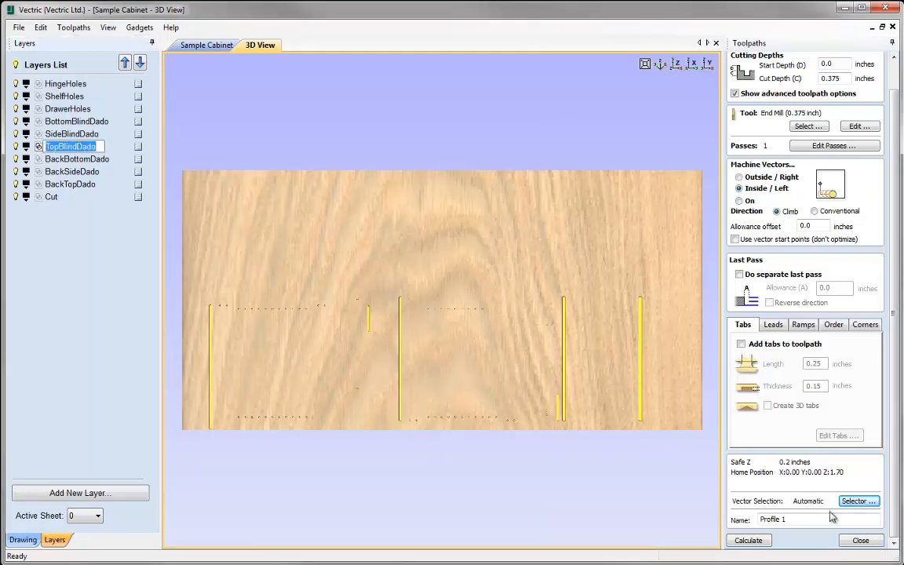
click(805, 518)
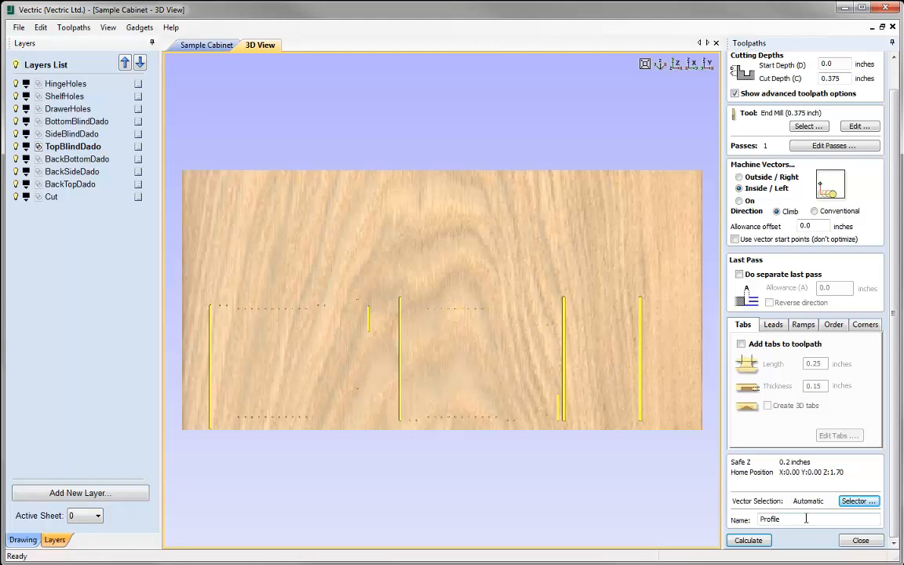
key(ctrl+v)
click(742, 540)
click(807, 196)
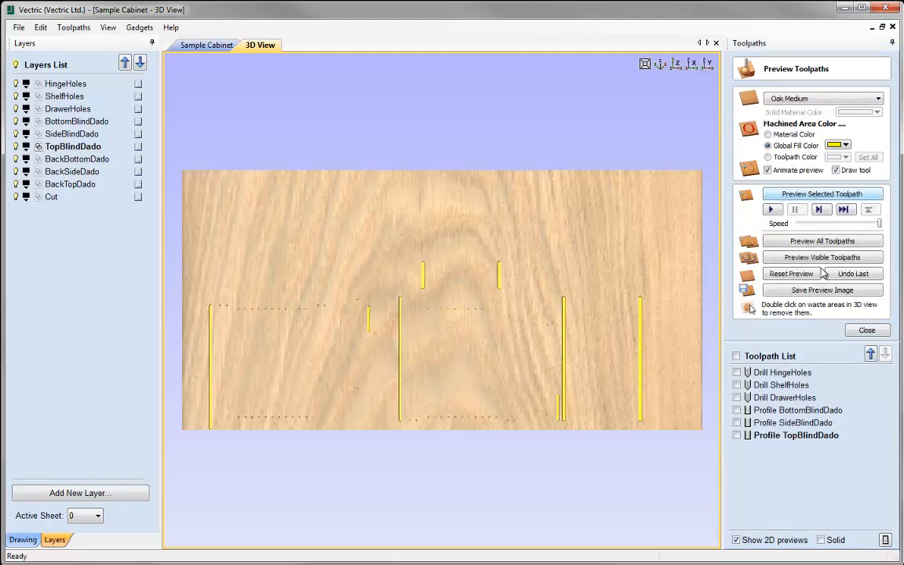
click(866, 330)
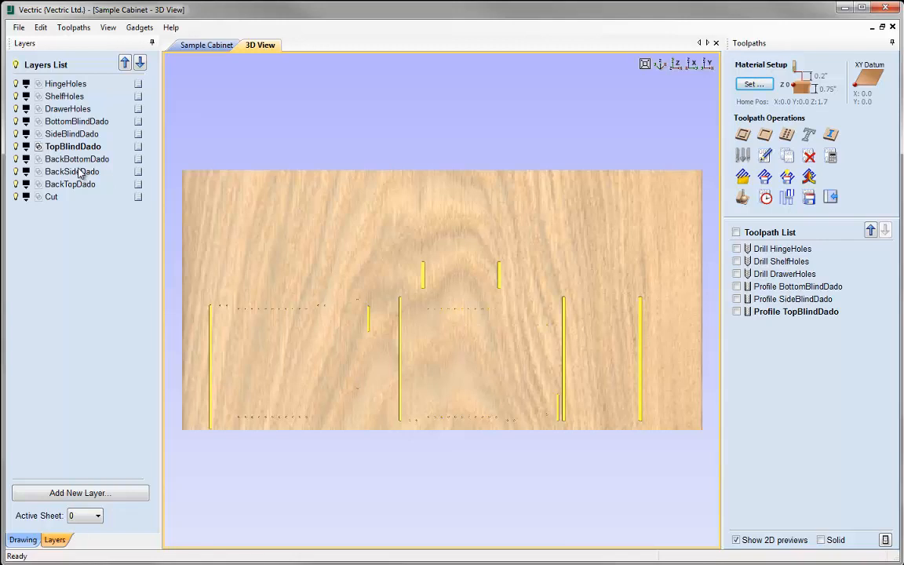
Step: Start a pocket toolpath with a cut depth of 3/8 inch (0.375) and use the End Mill (0.375 inch)
click(765, 137)
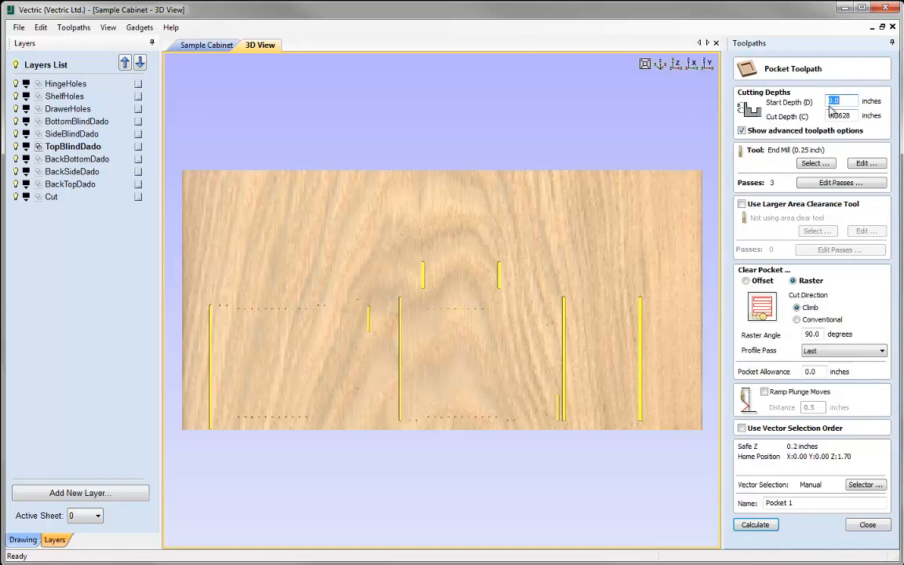
key(Tab)
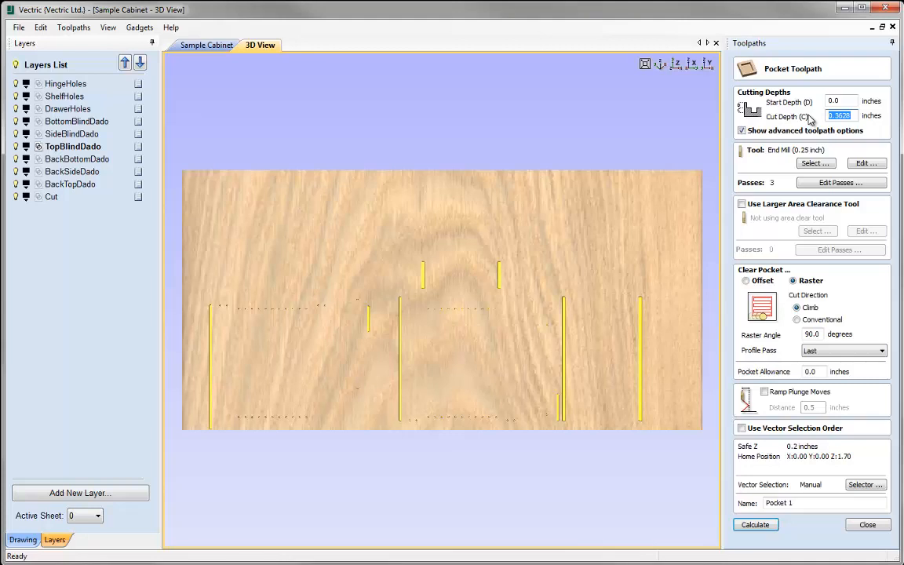
text(3)
text(/)
key(Tab)
click(815, 163)
click(322, 201)
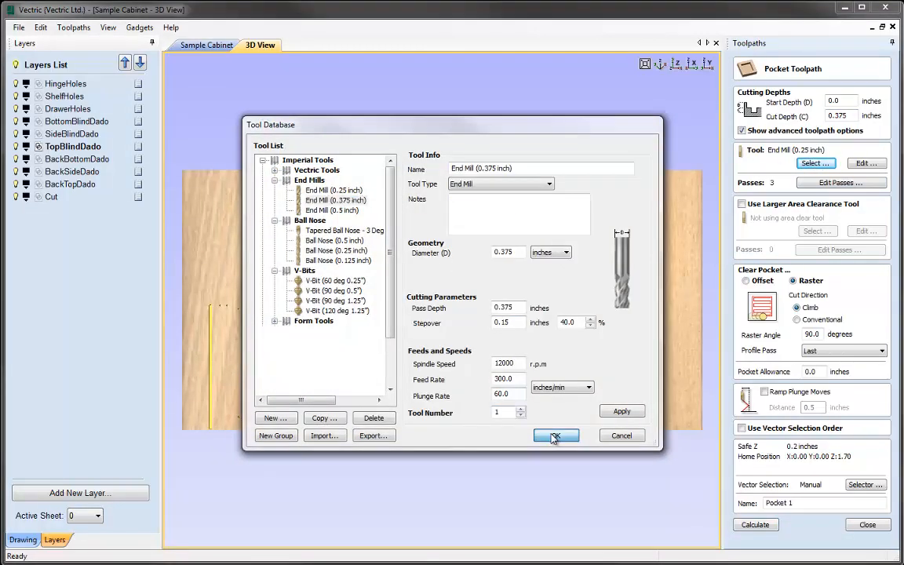
click(550, 435)
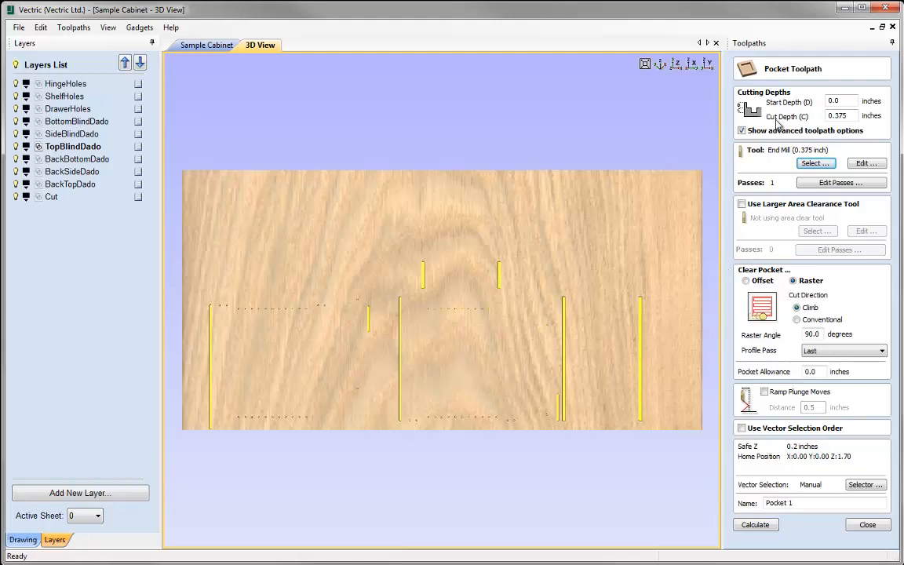
Step: Set the pocket tool's stepover to 0.25 inches and the raster angle to 0 degrees
click(865, 163)
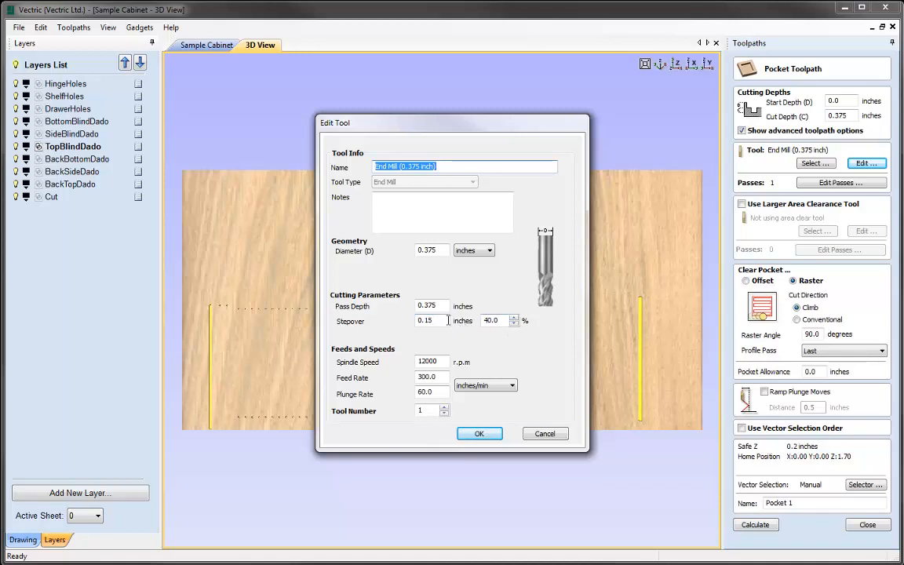
drag(441, 320, 377, 322)
text(0.25)
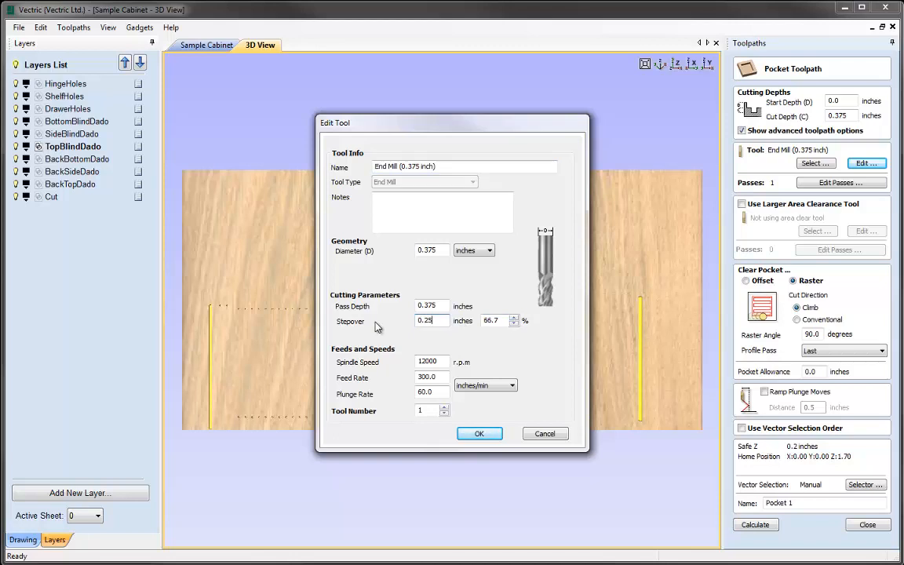
click(478, 435)
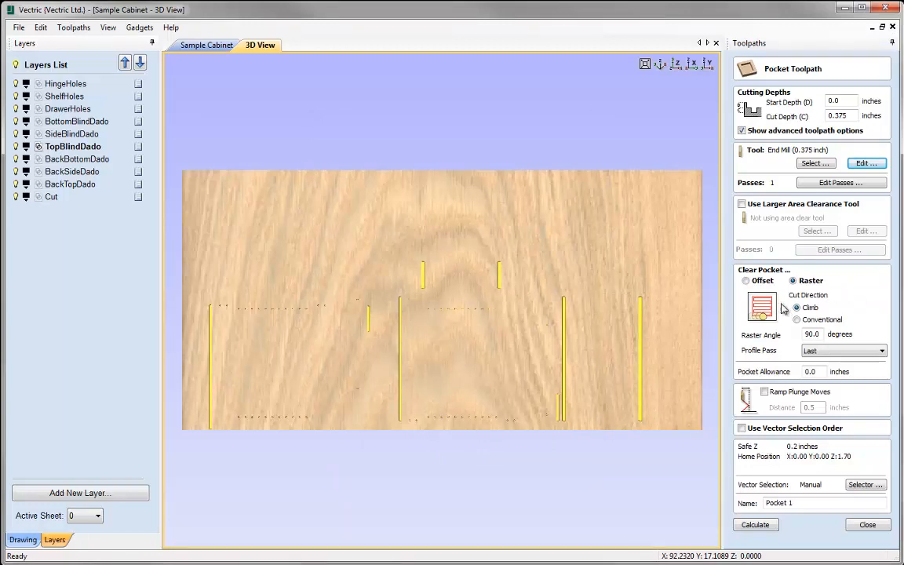
drag(822, 334, 777, 335)
text(0)
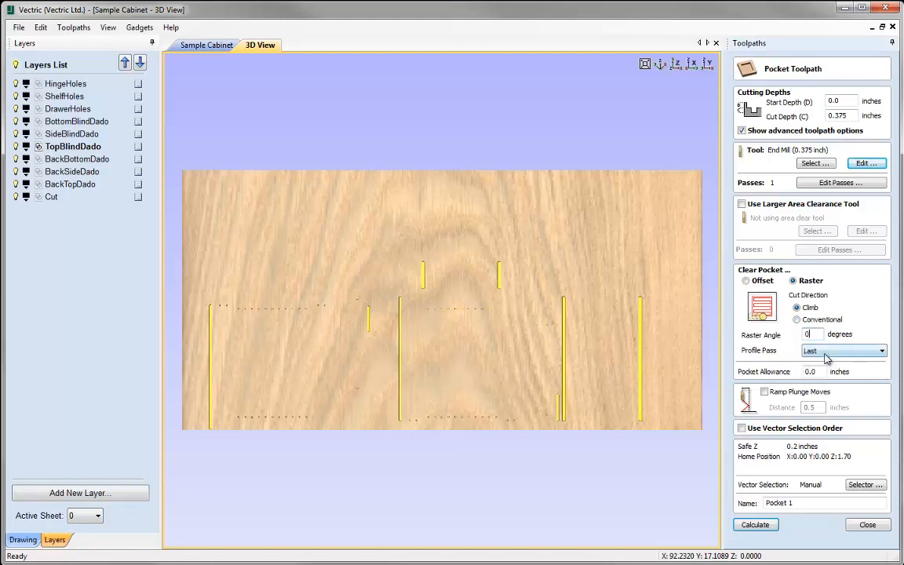
Step: Keep the pocket's profile pass as Last and associate the toolpath with the closed vectors on only the BackBottomDado layer
click(827, 351)
click(836, 378)
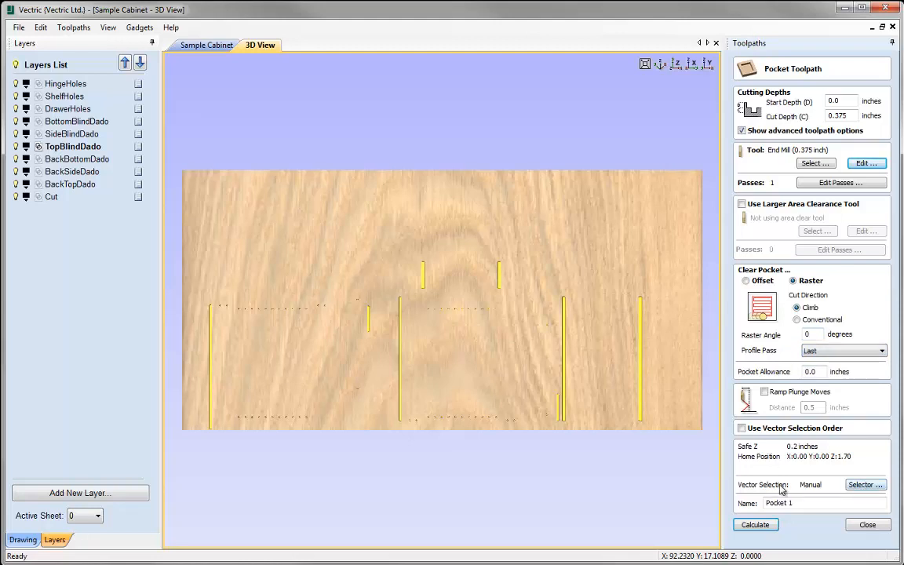
click(858, 485)
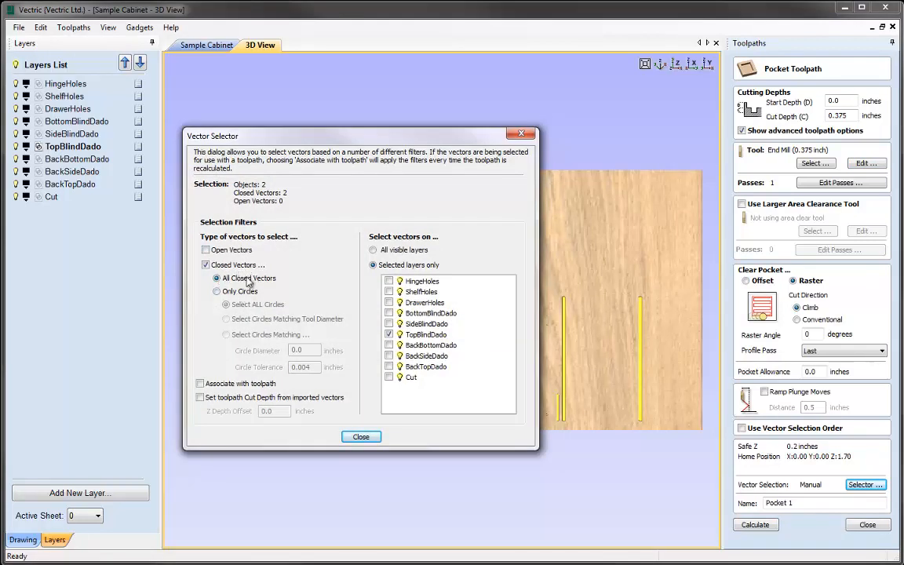
click(389, 334)
click(201, 384)
click(372, 437)
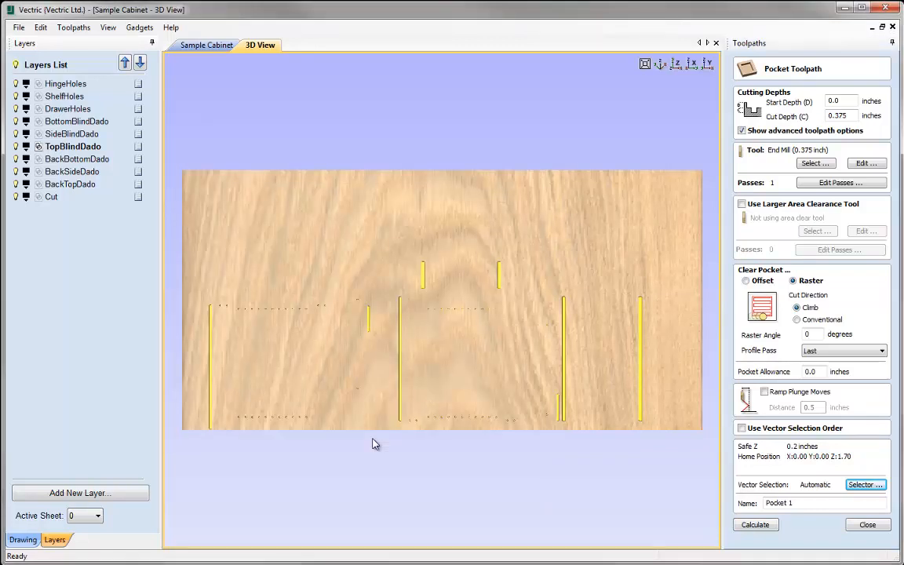
Step: Calculate the pocket toolpath under the name Pocket BackBottomDado and preview its cut
click(77, 158)
click(78, 159)
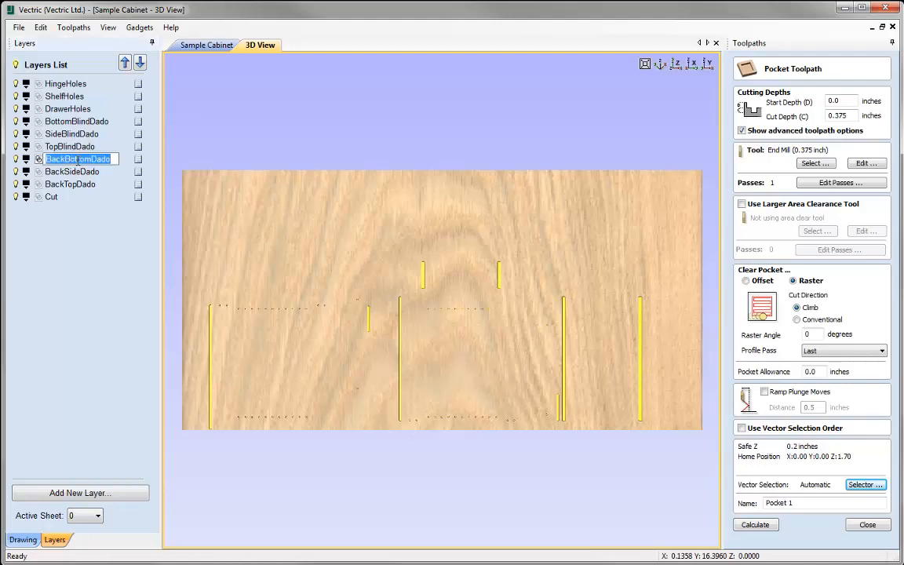
click(810, 503)
text(BackBottomDado)
click(752, 524)
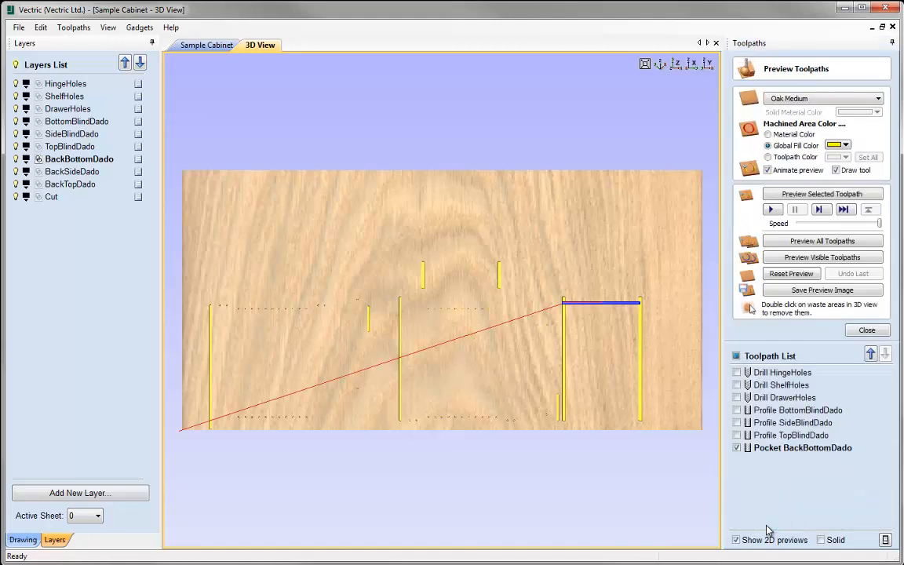
click(829, 195)
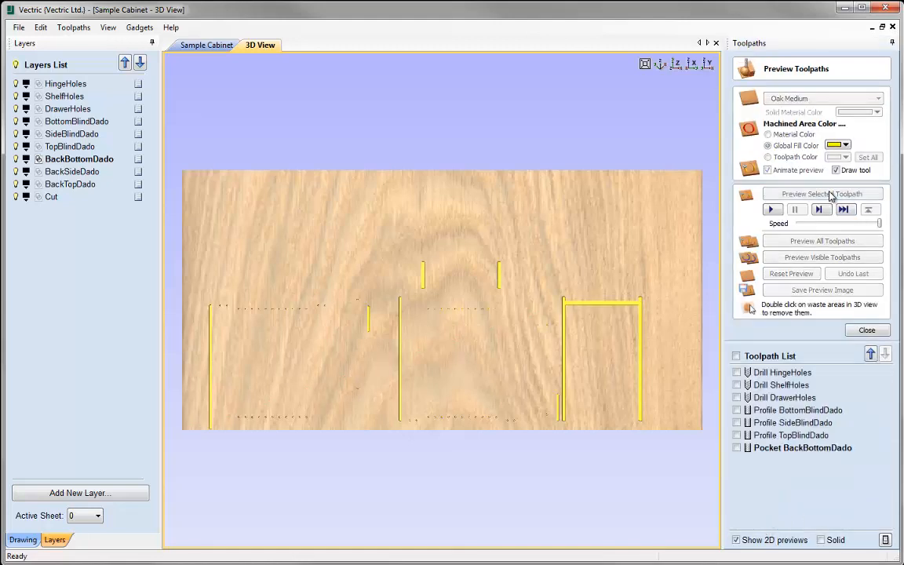
click(866, 330)
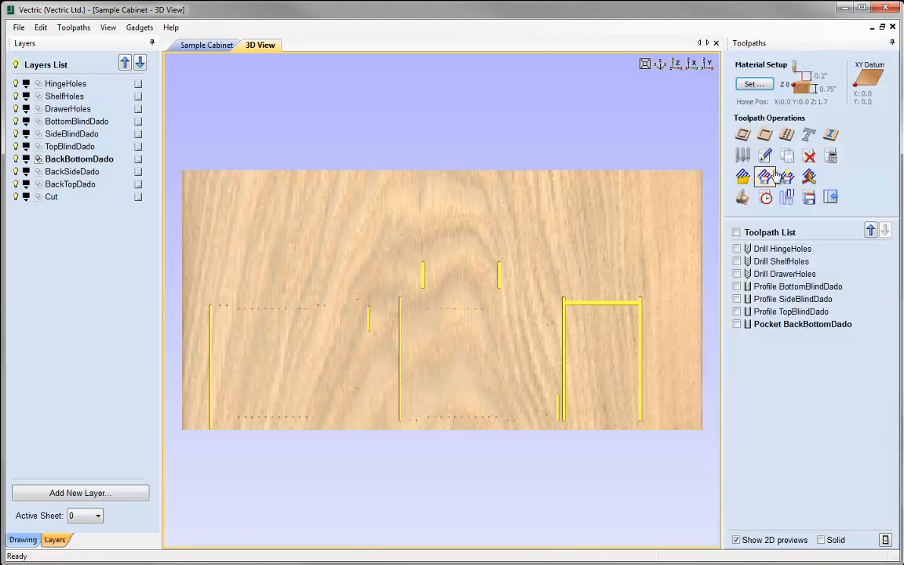
Step: Start another pocket toolpath with the same End Mill (0.375 inch) settings and associate it with the closed vectors on only the BackSideDado layer
click(765, 136)
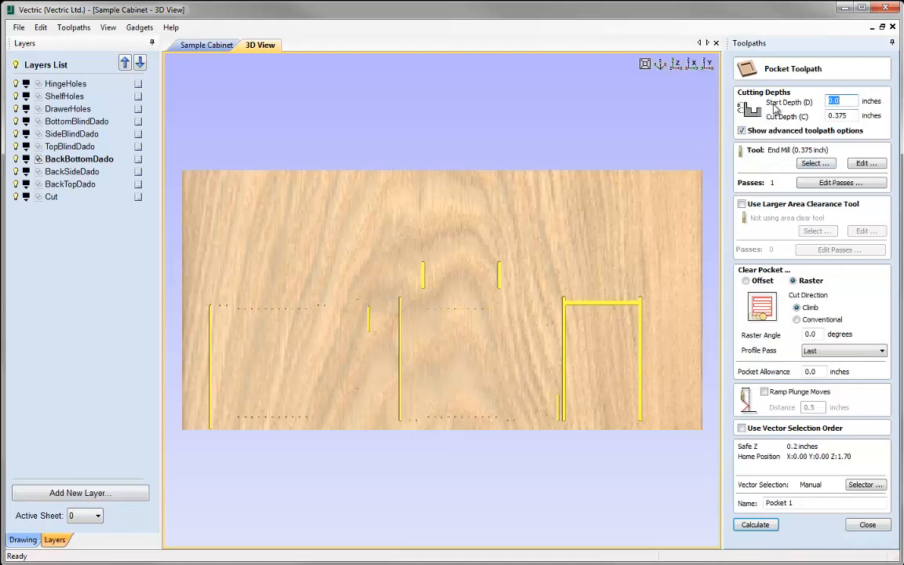
click(863, 165)
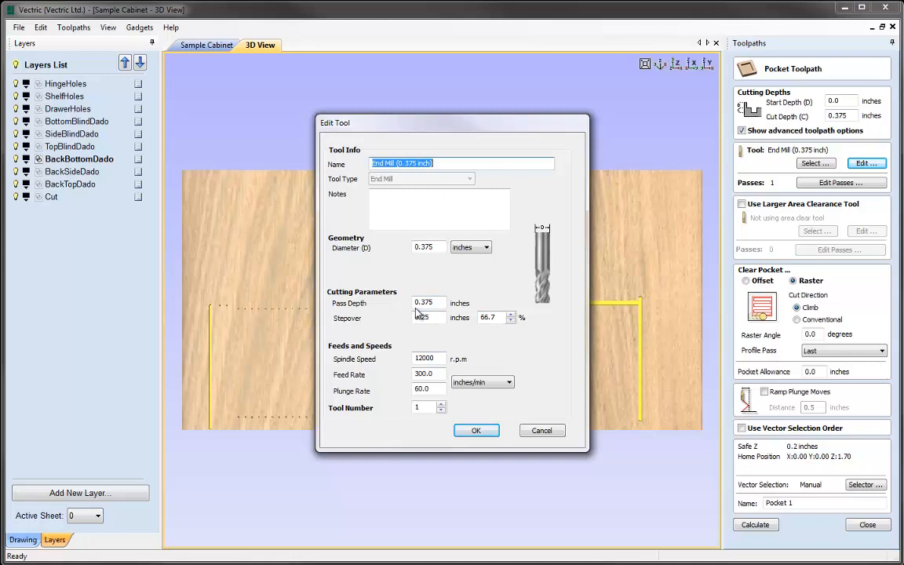
click(472, 430)
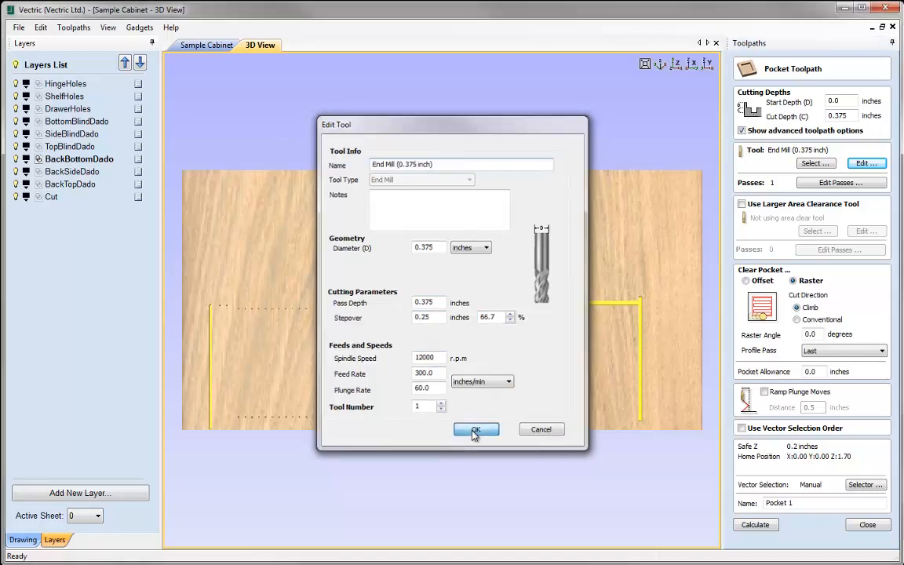
click(869, 486)
click(389, 355)
click(389, 345)
click(200, 383)
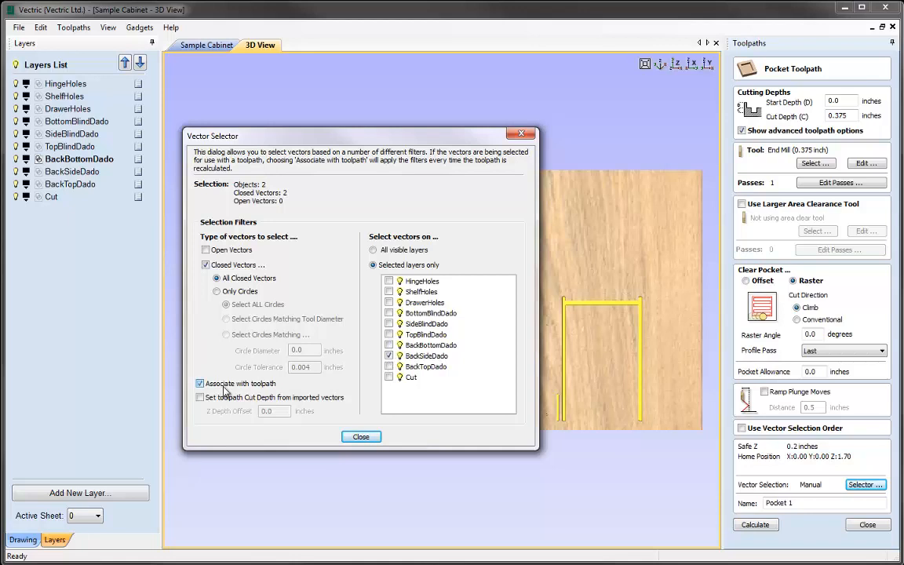
click(361, 437)
Step: Calculate the pocket toolpath under the name Pocket BackSideDado and preview its cut
click(72, 172)
click(70, 172)
key(ctrl+c)
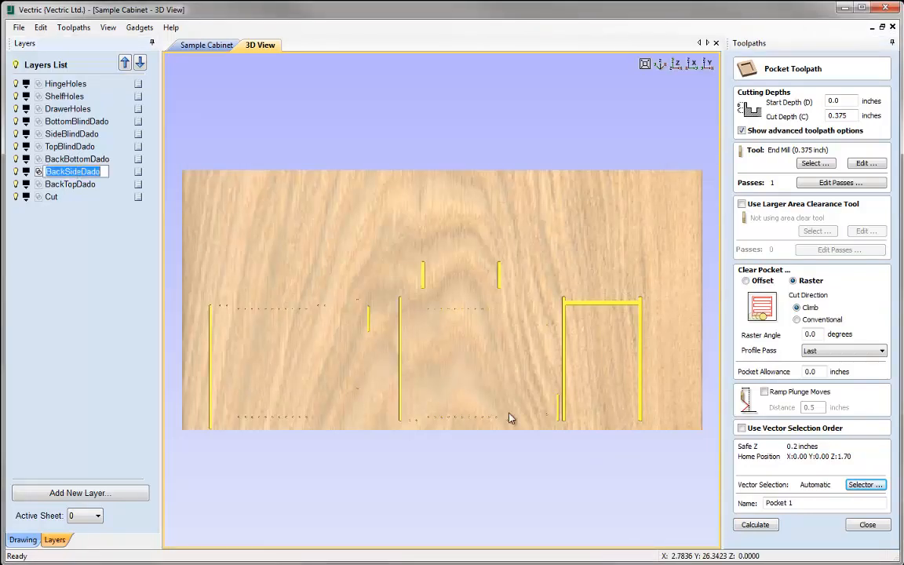
click(803, 502)
key(BackSpace)
key(ctrl+v)
click(749, 524)
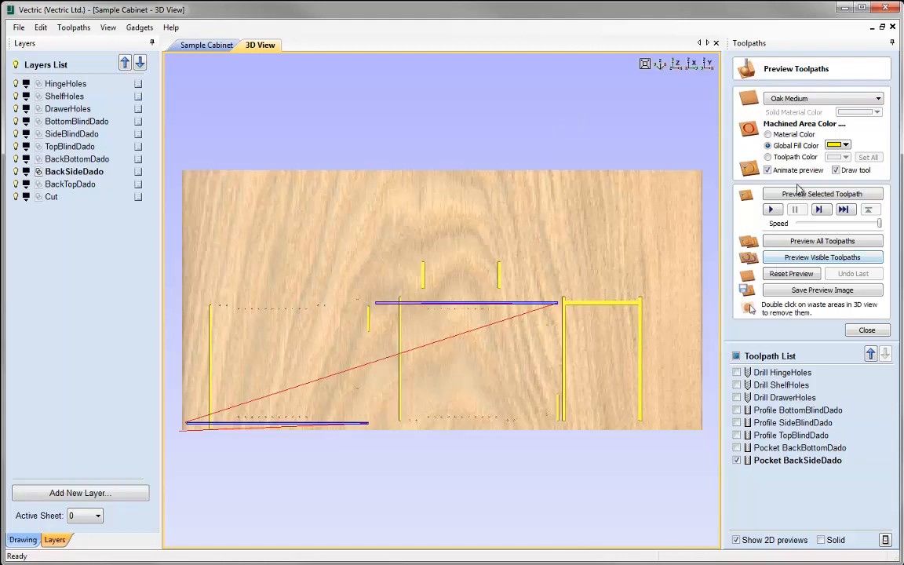
click(866, 330)
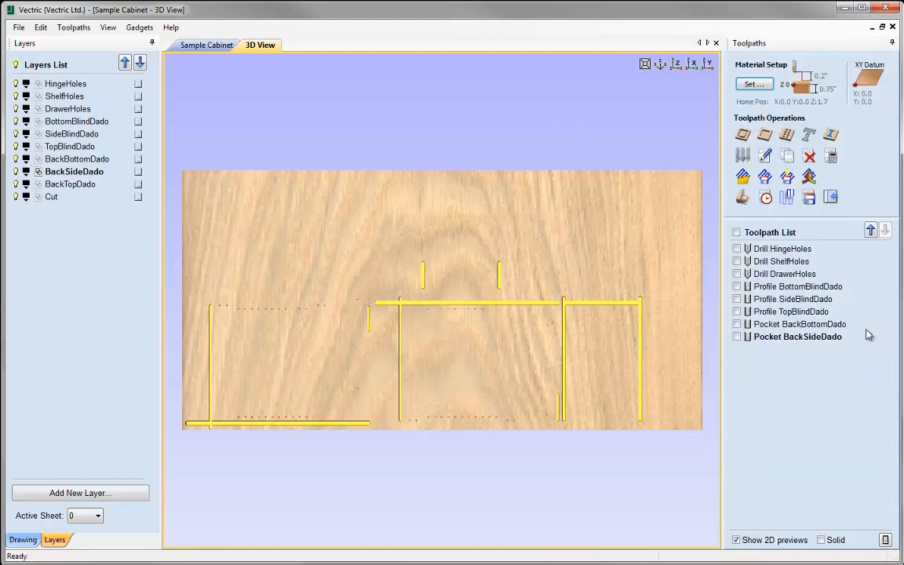
Step: Start a third pocket toolpath and associate it with the closed vectors on only the BackTopDado layer
click(764, 135)
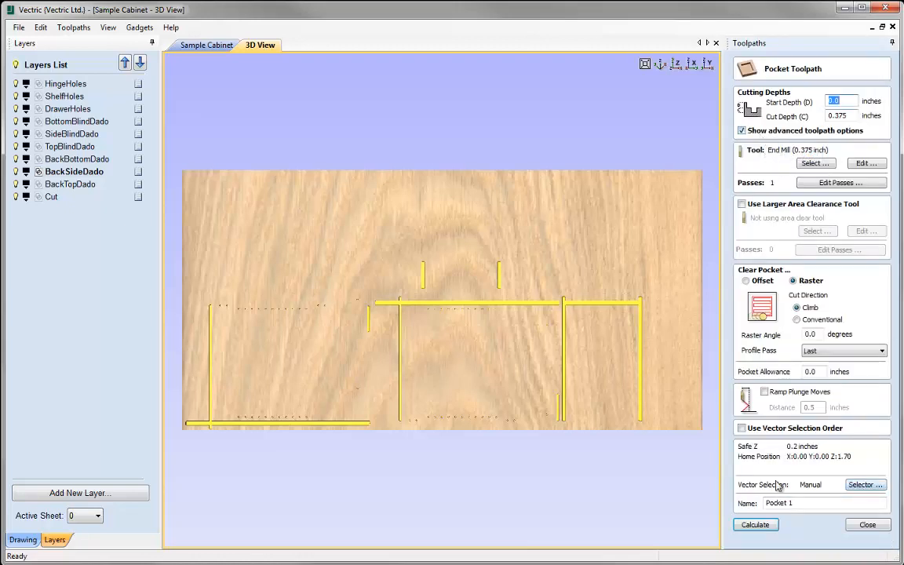
click(858, 486)
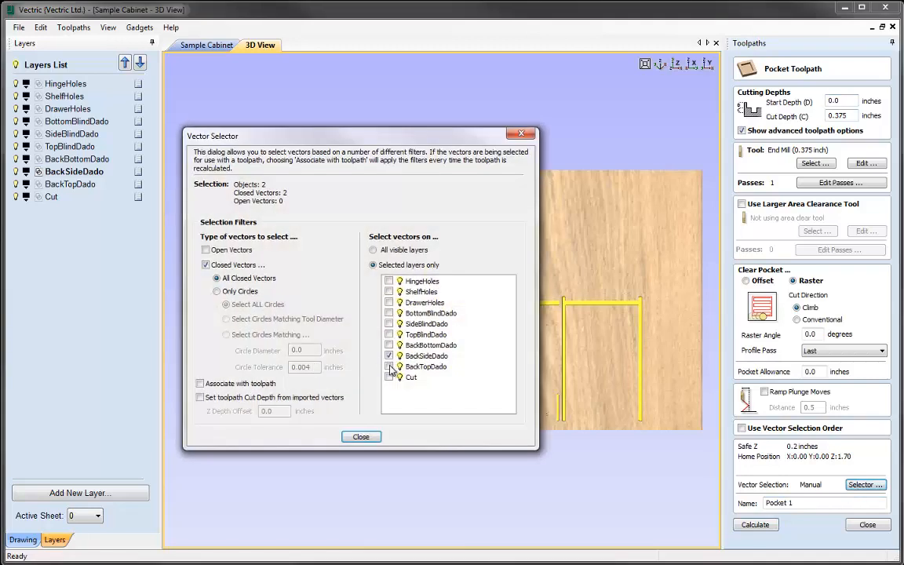
click(201, 382)
click(360, 436)
Step: Calculate the pocket toolpath under the name Pocket BackTopDado and preview its cut
click(75, 185)
click(85, 185)
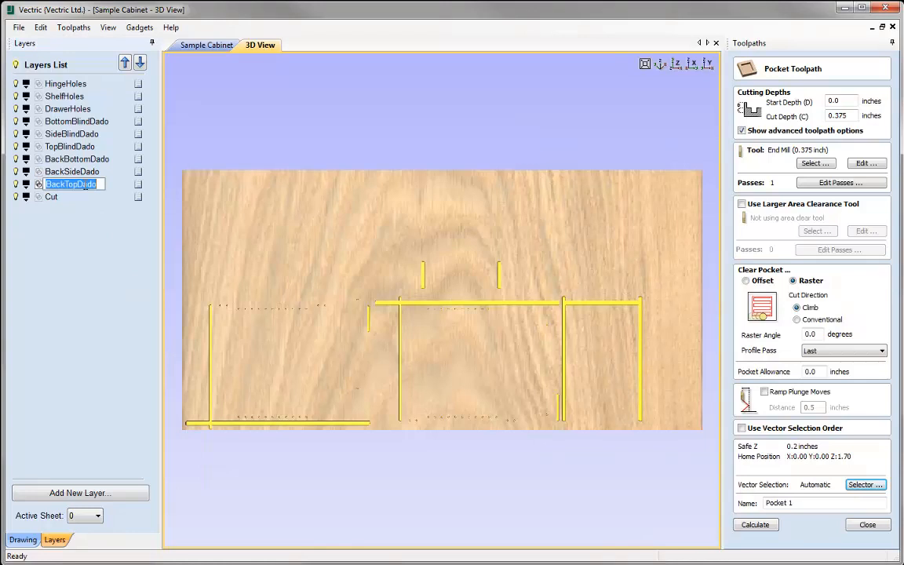
click(816, 503)
text(BackTopDado)
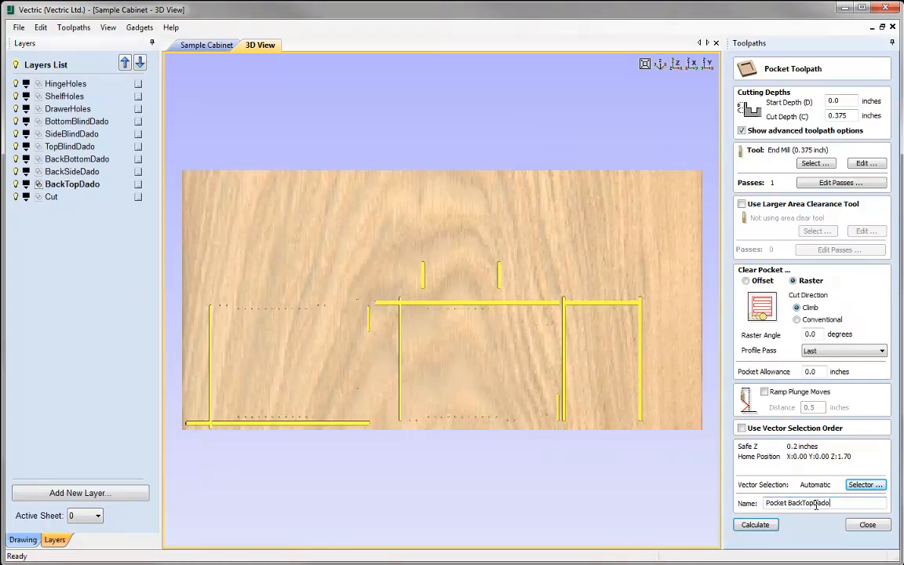
click(753, 524)
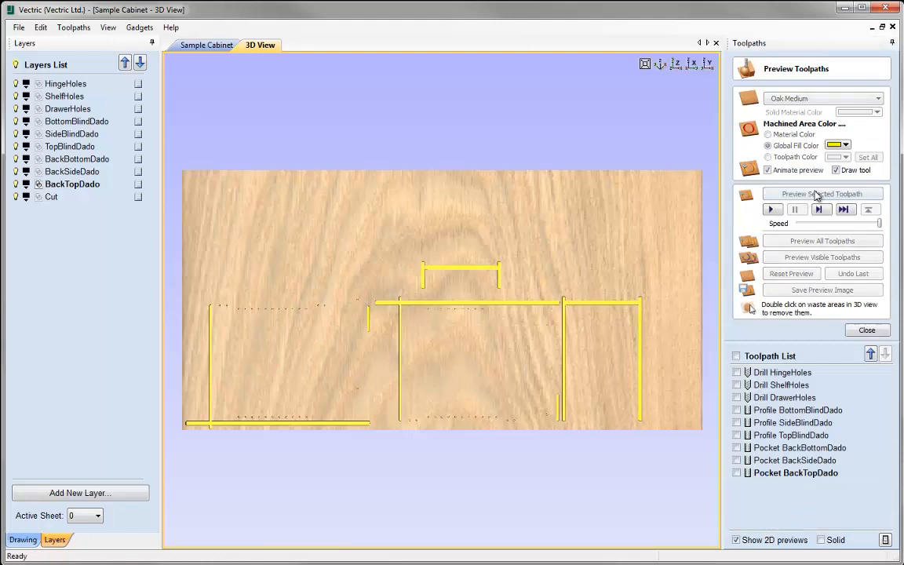
click(868, 330)
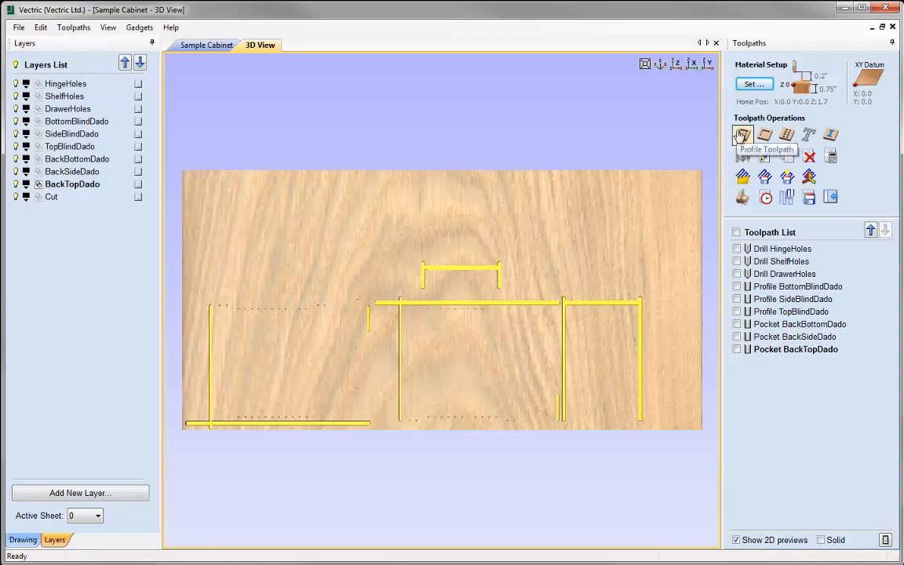
Step: Start a 2D profile toolpath with a 0.75 inch cut depth, the End Mill (0.375 inch), and machining Outside / Right of the vectors
click(742, 136)
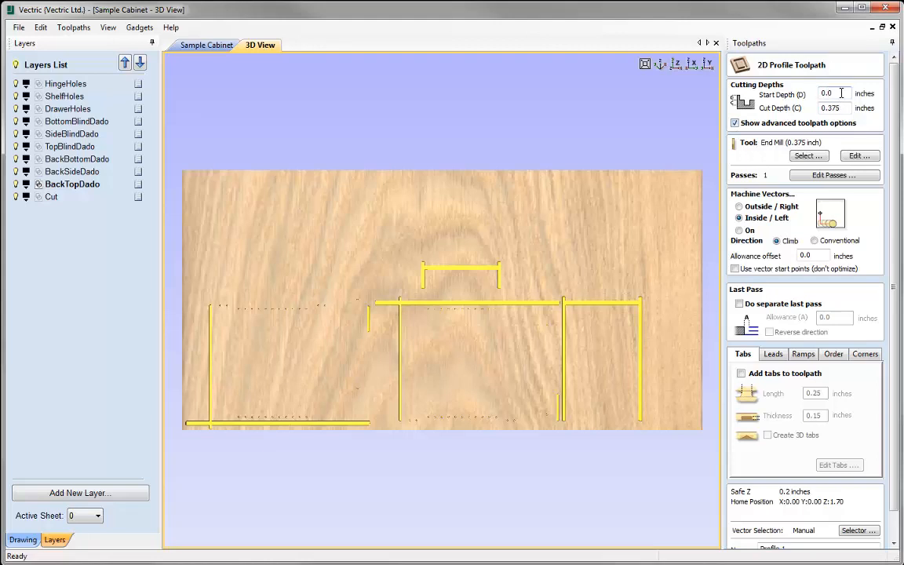
drag(848, 109, 810, 110)
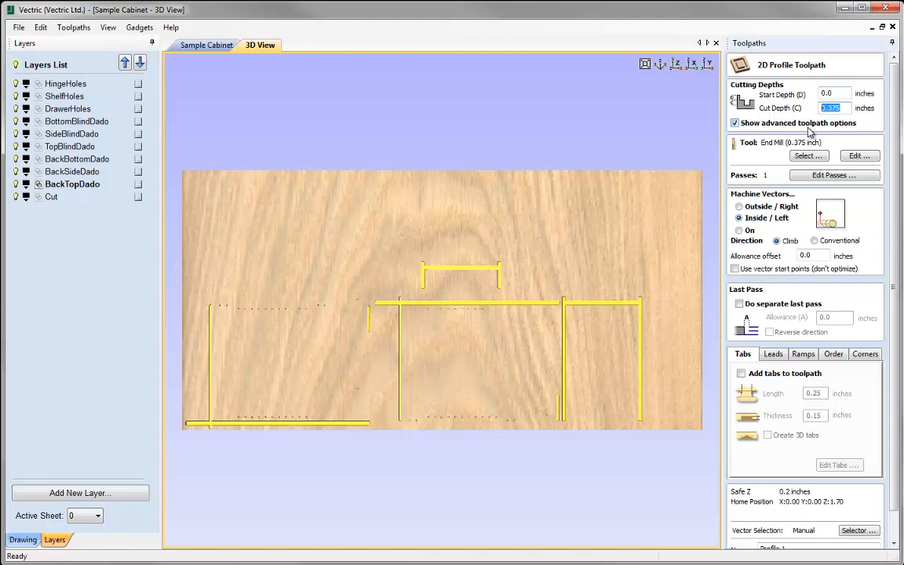
text(0.75)
click(858, 156)
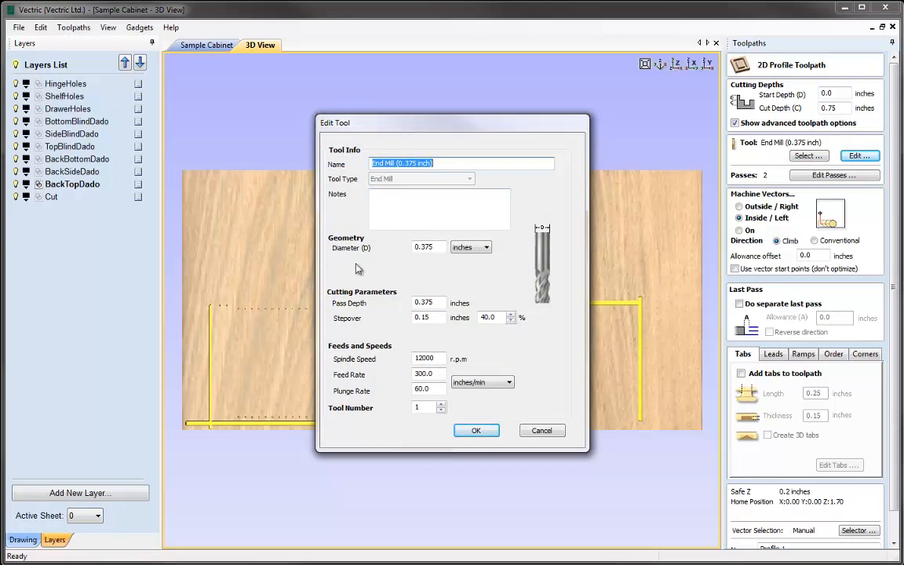
click(477, 432)
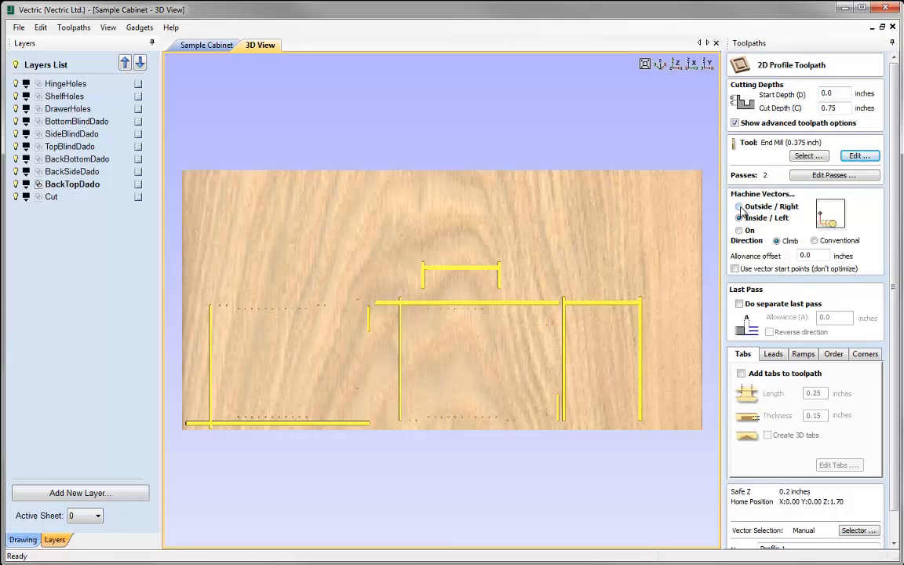
click(739, 207)
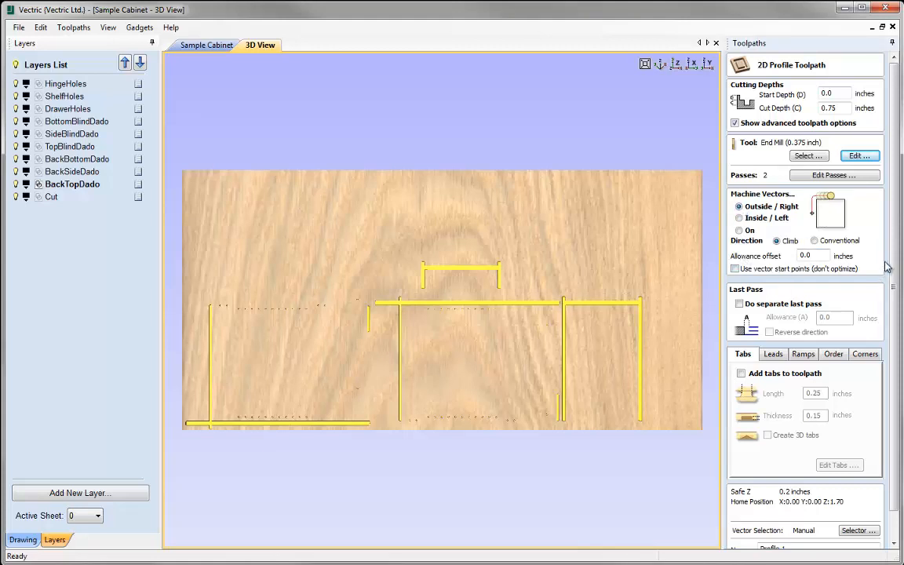
Step: Associate the profile toolpath with the closed vectors on only the Cut layer and check the selected outlines in the 2D drawing
scroll(887, 342, down, 1)
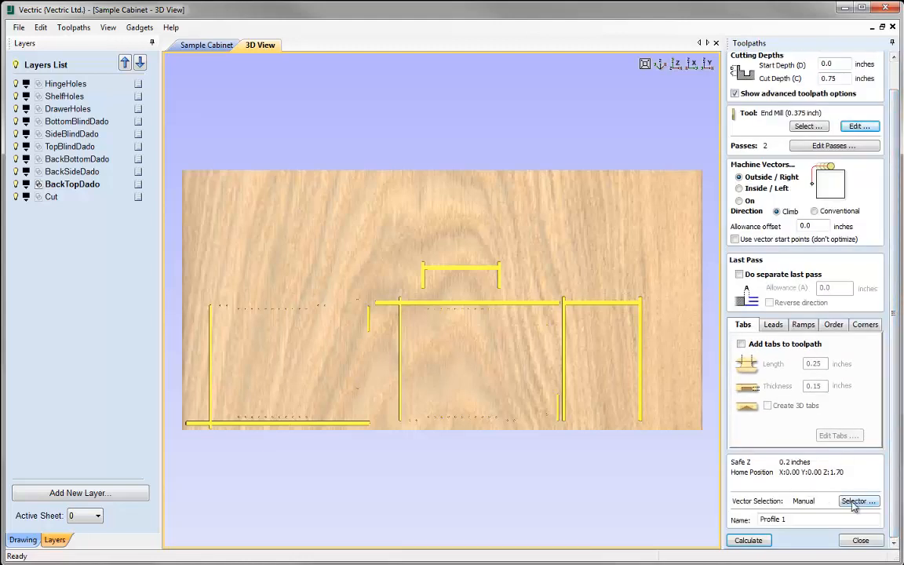
click(852, 500)
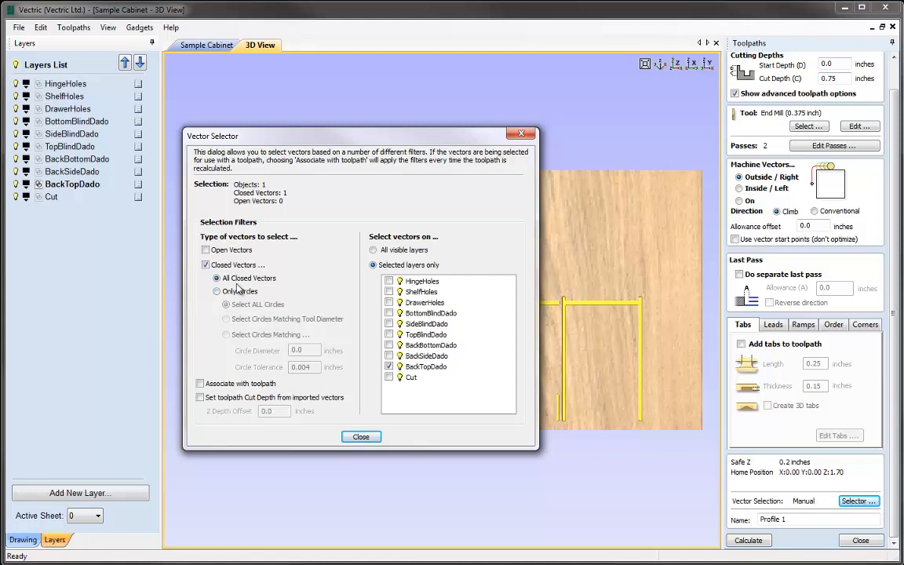
click(389, 377)
click(236, 386)
click(350, 437)
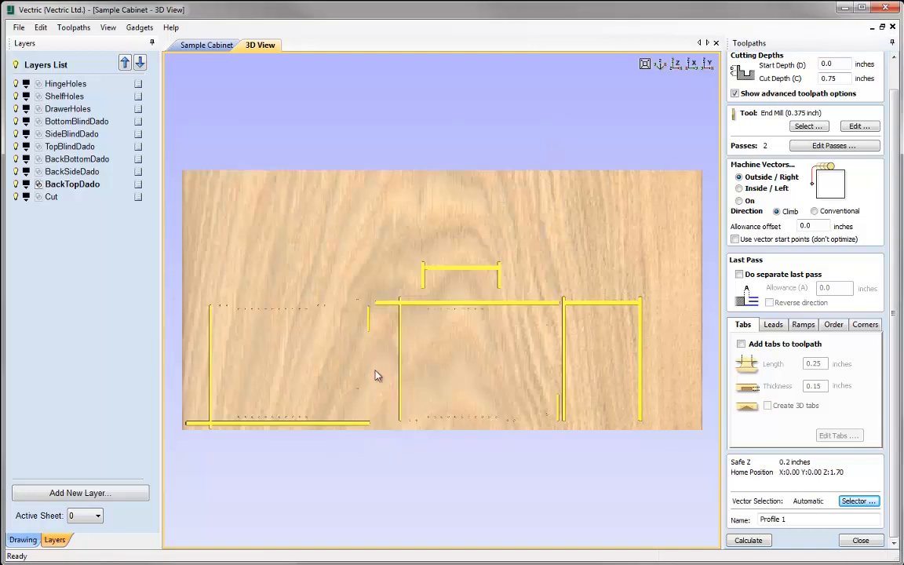
click(187, 47)
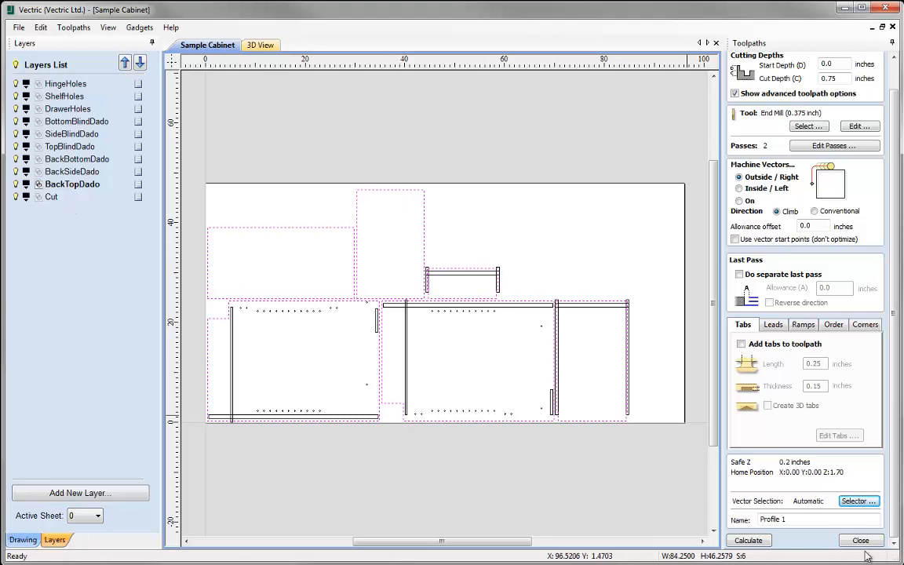
Step: Calculate the profile toolpath under the name Profile CutOut, preview its cut, and inspect the machined sheet in 3D
click(807, 518)
key(BackSpace)
text(CutOut)
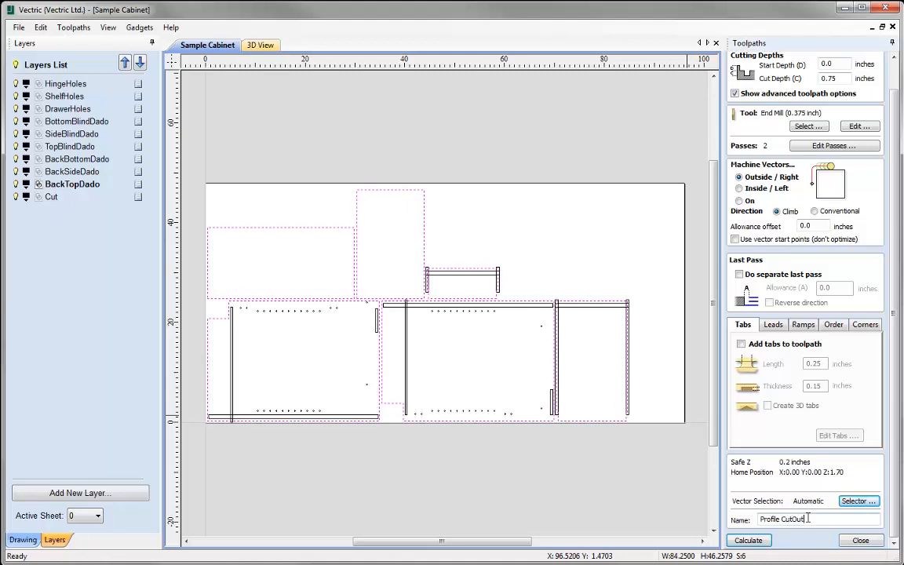
click(748, 540)
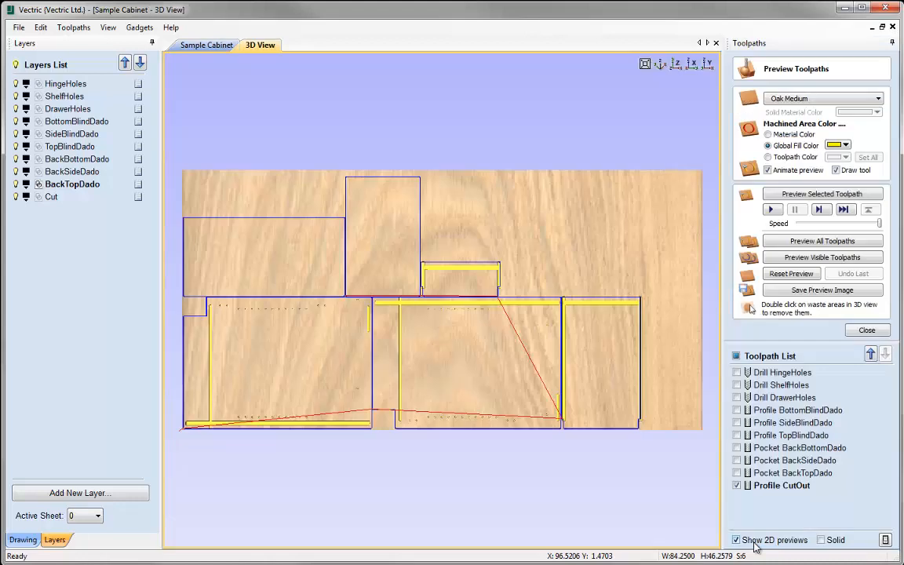
click(798, 196)
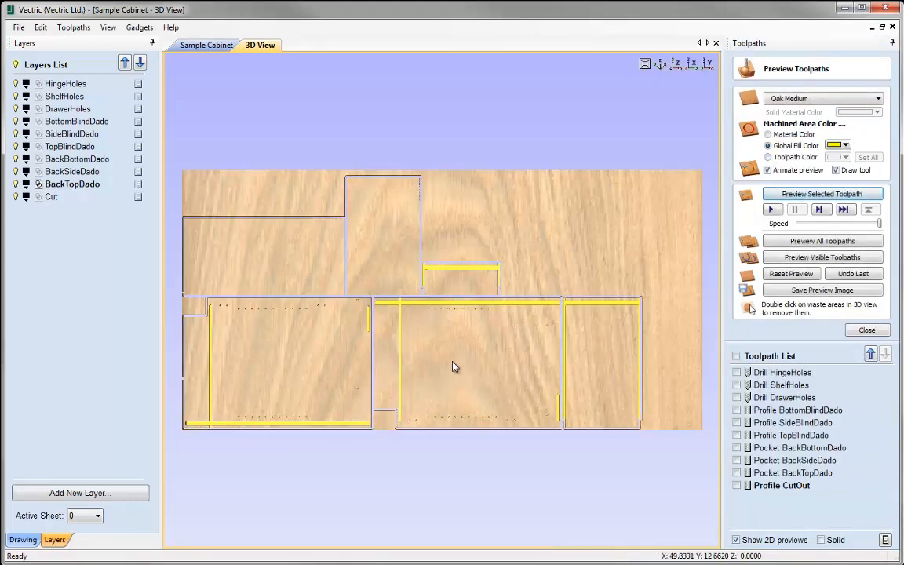
drag(453, 360, 442, 393)
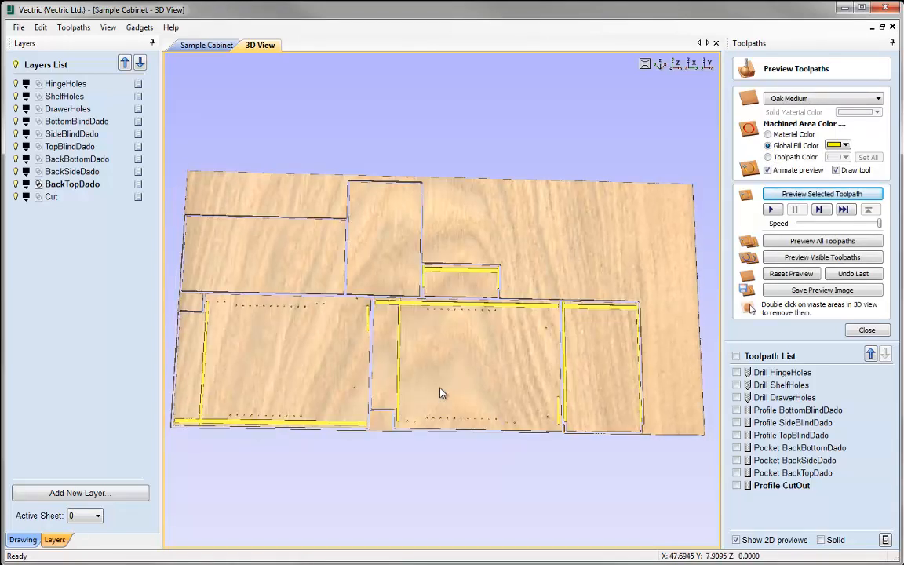
click(863, 330)
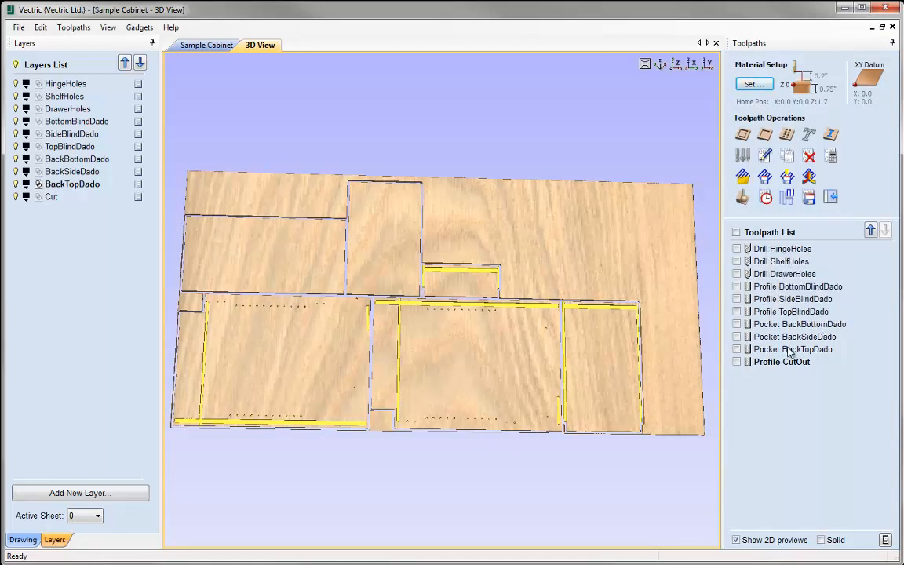
drag(284, 264, 312, 343)
drag(439, 354, 451, 315)
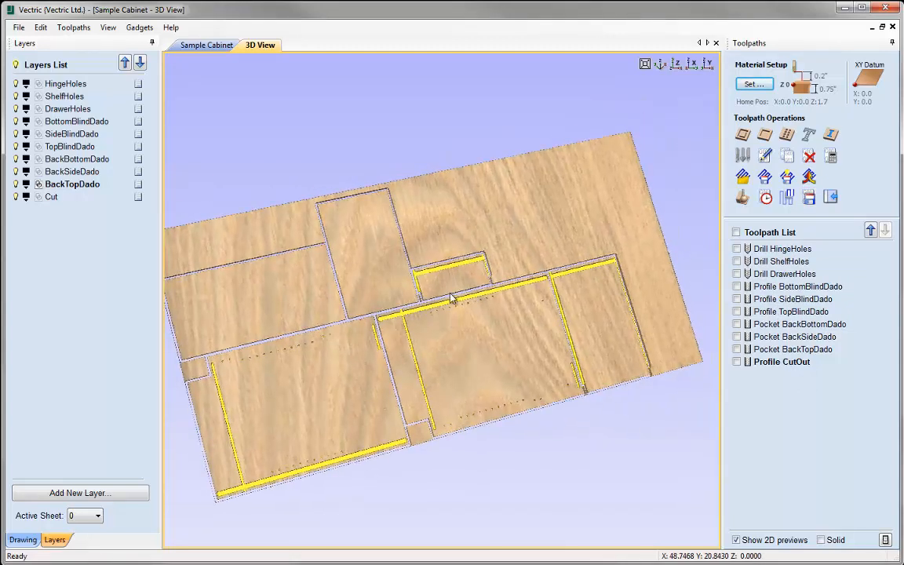
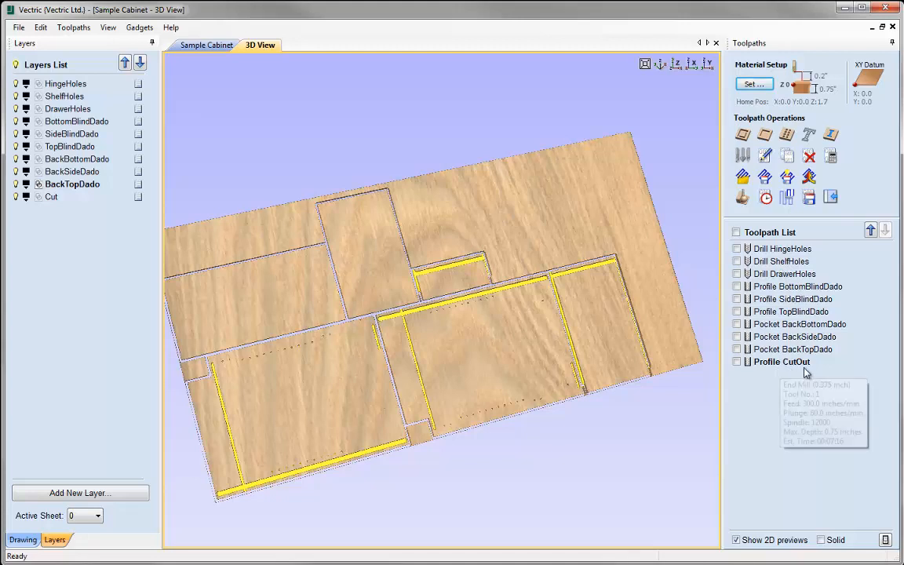
Step: Save all toolpaths in the list as the template Sample Cabinet.ToolpathTemplate in the NestedCabs_FILES folder
mouse_move(751, 264)
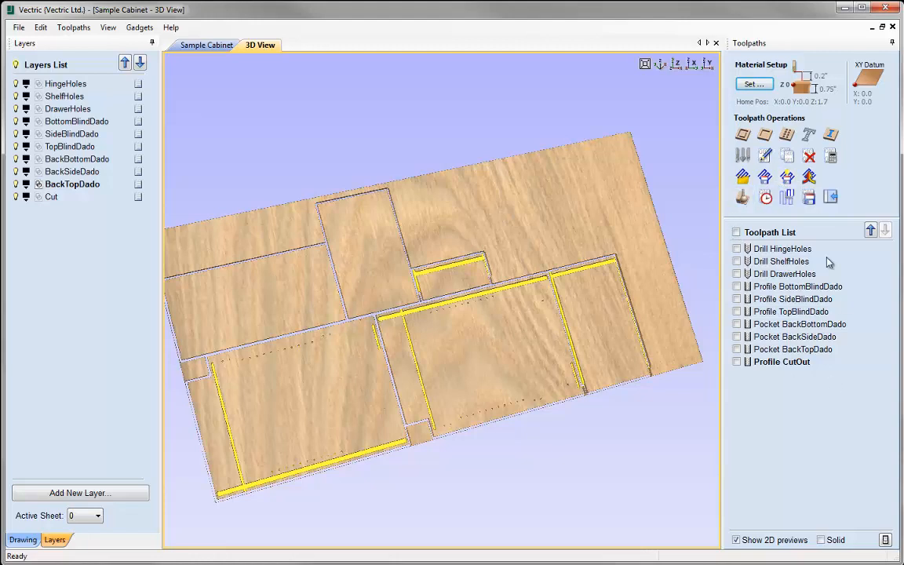
click(735, 233)
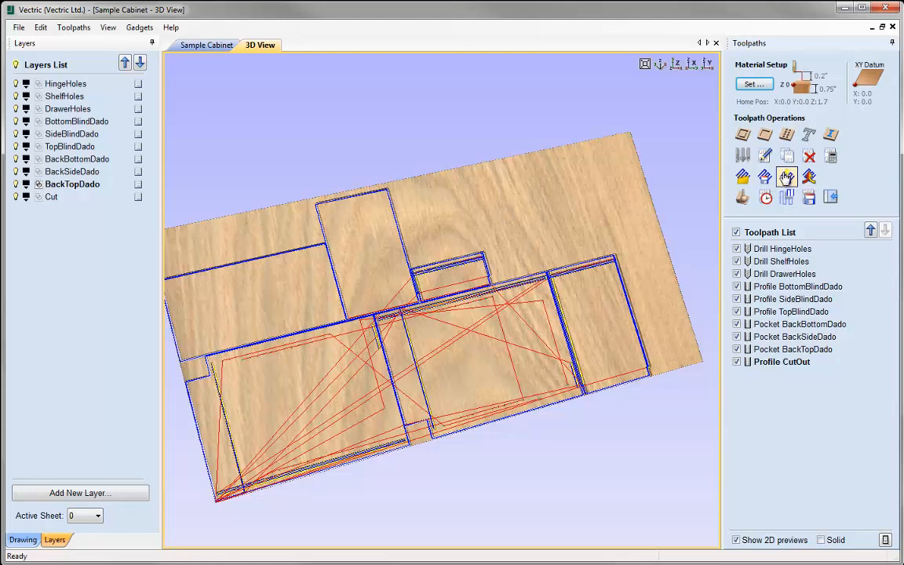
click(787, 178)
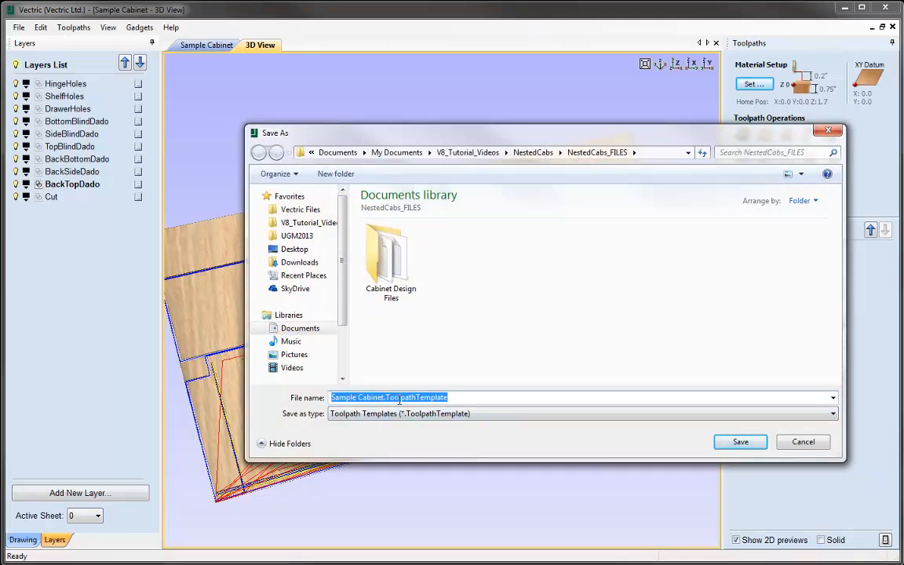
click(742, 442)
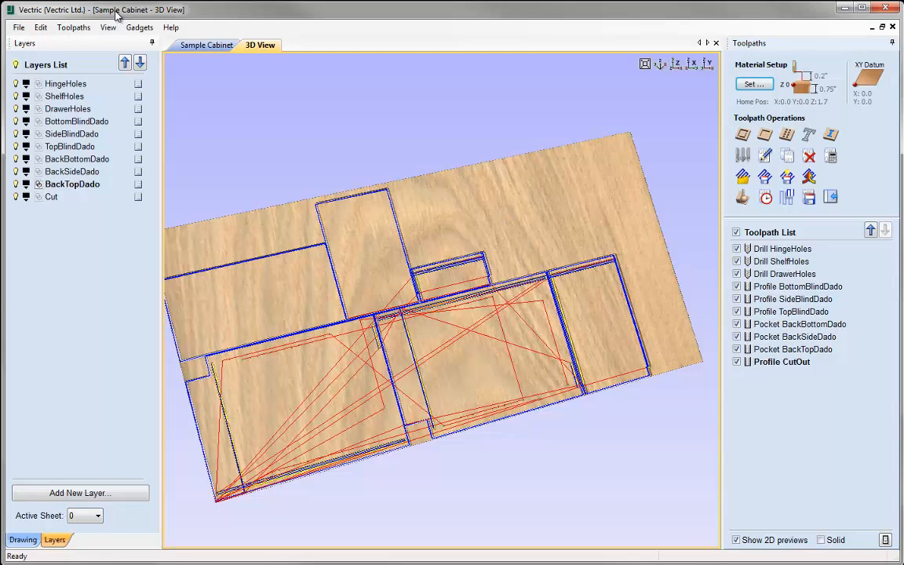
Step: Save the job as a copy under the name Sample Cabinet-TOOLPATH and close it
click(18, 28)
click(48, 95)
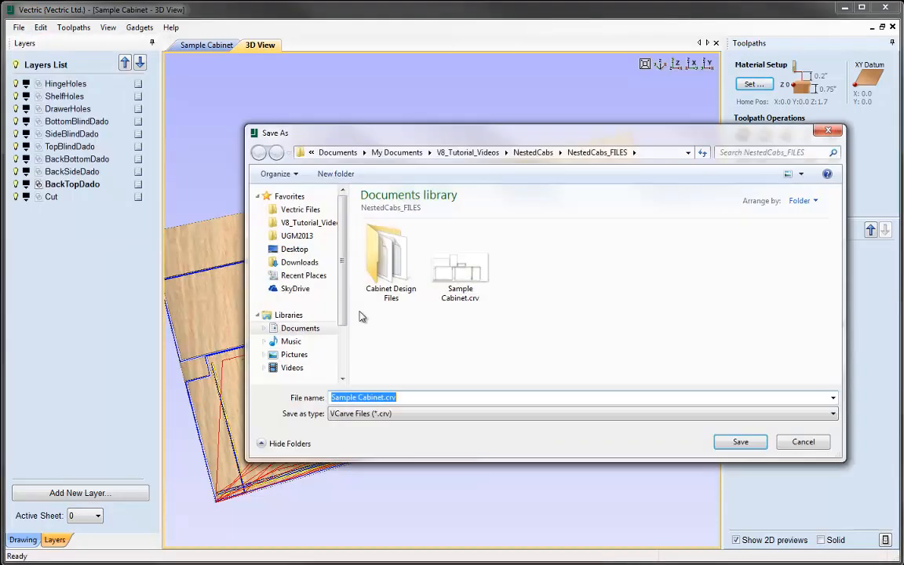
click(386, 398)
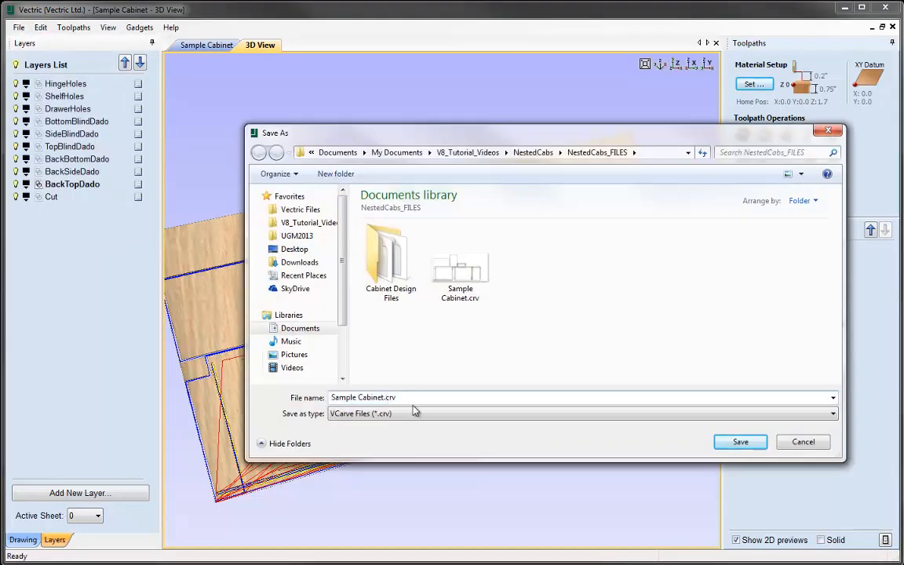
text(-TOOLPATH)
click(742, 442)
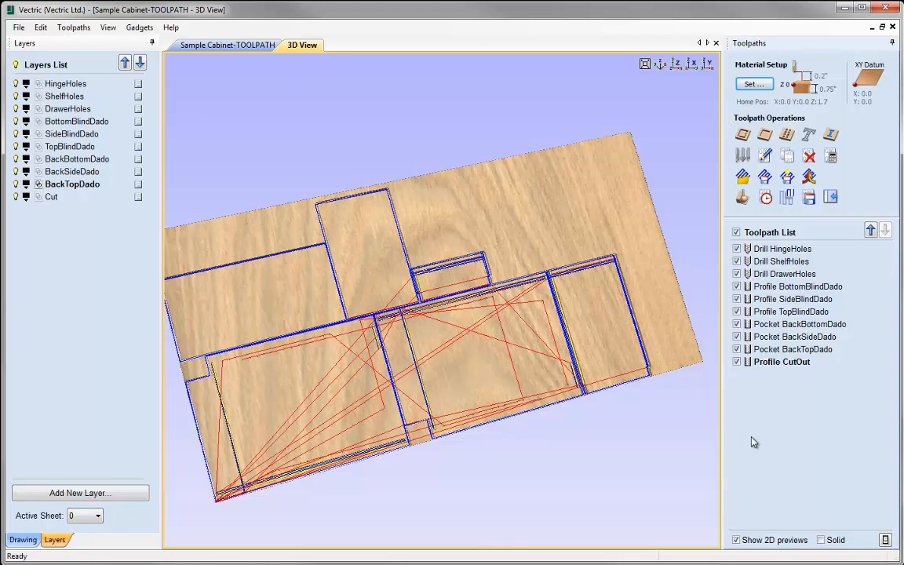
click(18, 28)
click(40, 69)
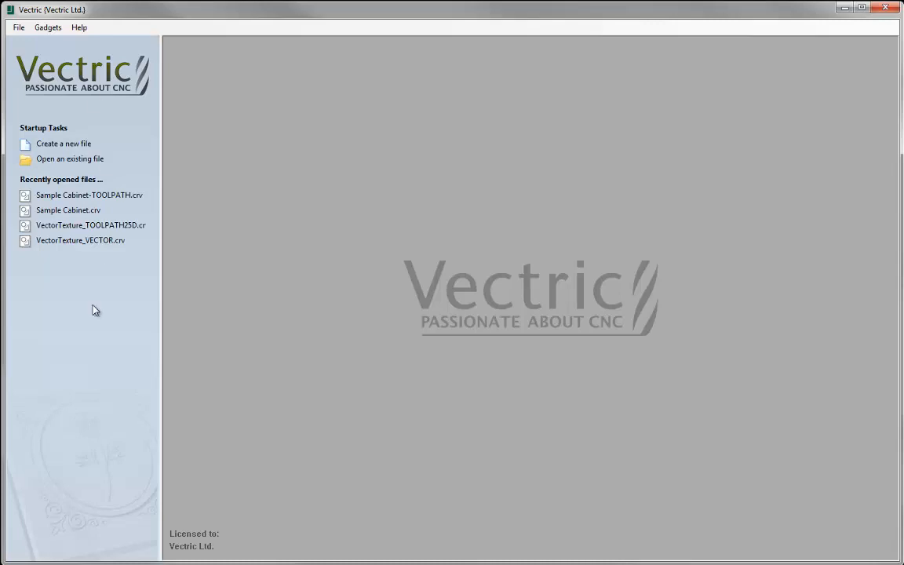
Step: Examine the DXF part files available in the Cabinet Design Files folder without opening any of them
click(86, 160)
double_click(405, 228)
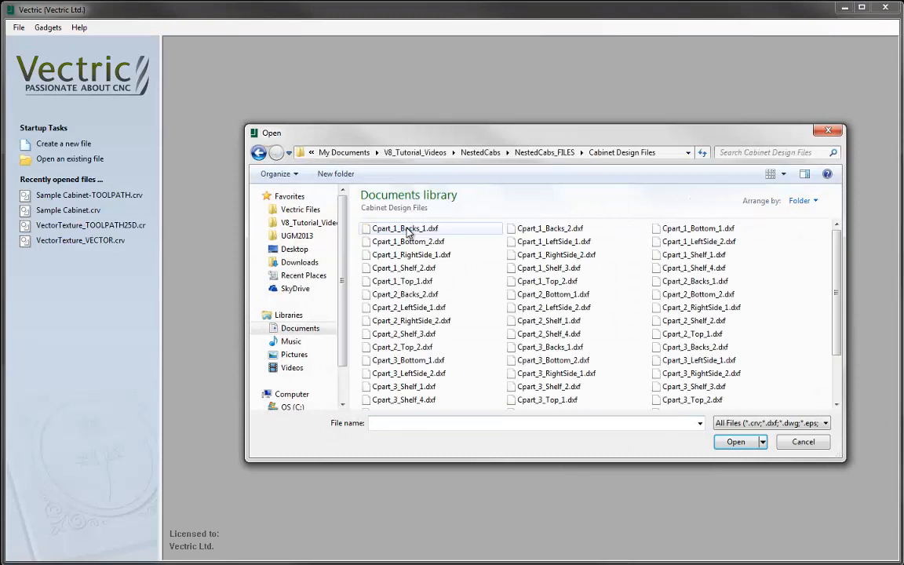
drag(835, 252, 835, 298)
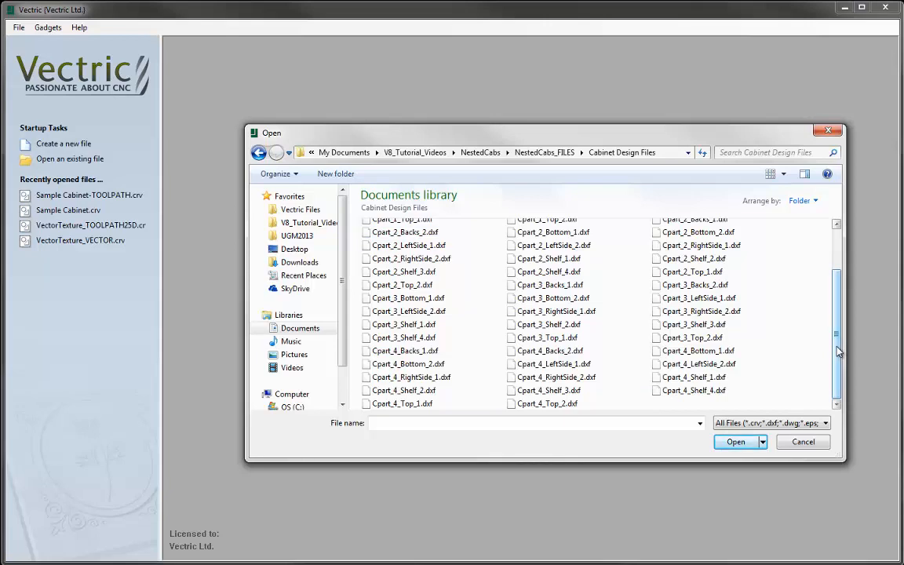
click(816, 443)
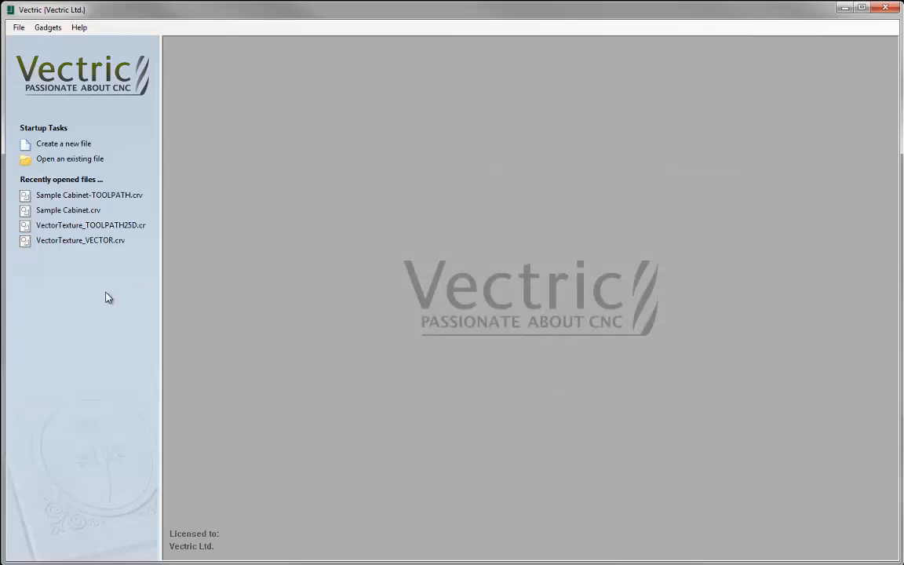
Step: Start the DXF Batch Processor gadget and choose the Cabinet Design Files folder as the directory to process
click(49, 30)
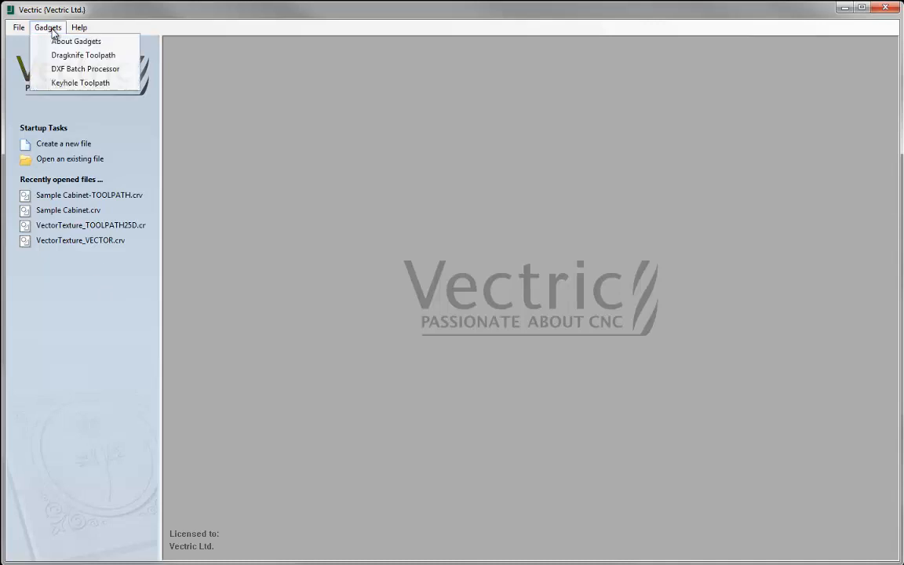
click(74, 71)
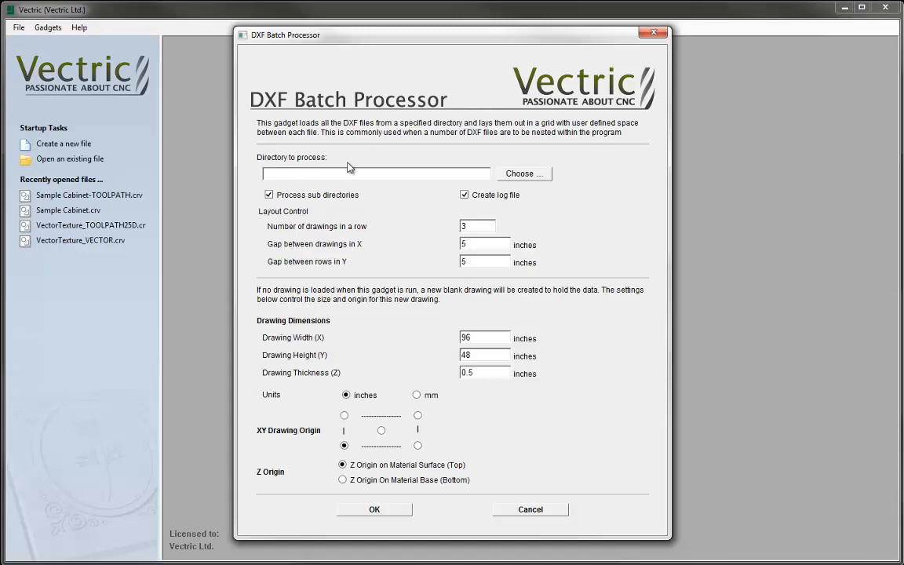
click(522, 173)
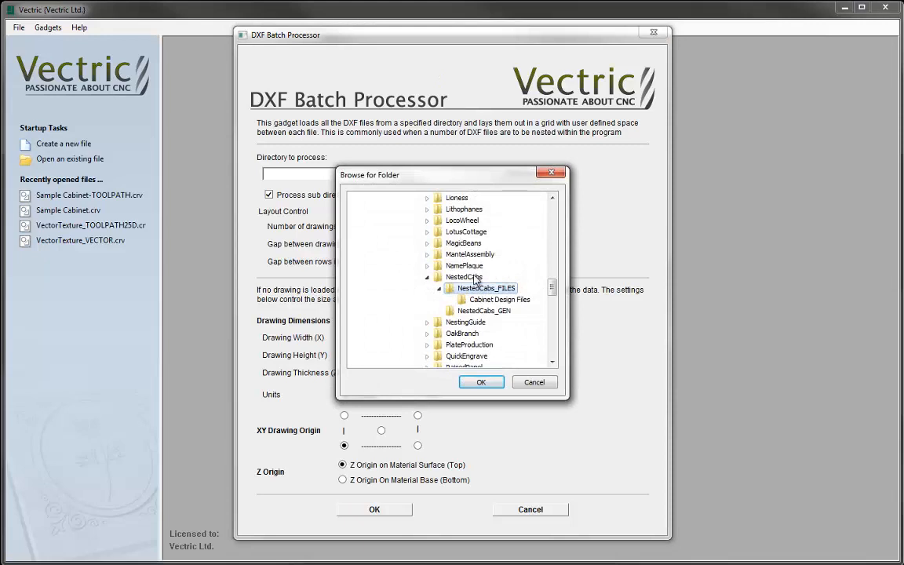
click(492, 304)
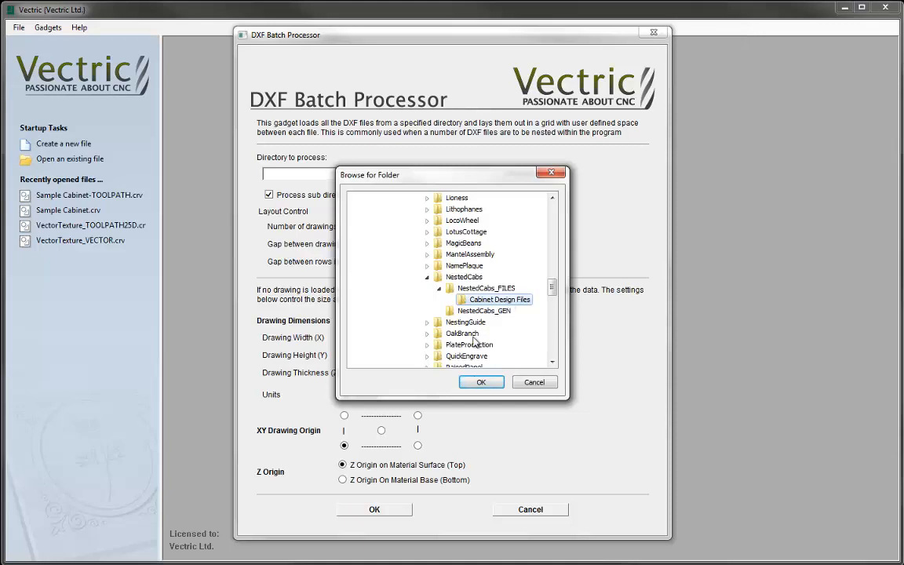
click(479, 382)
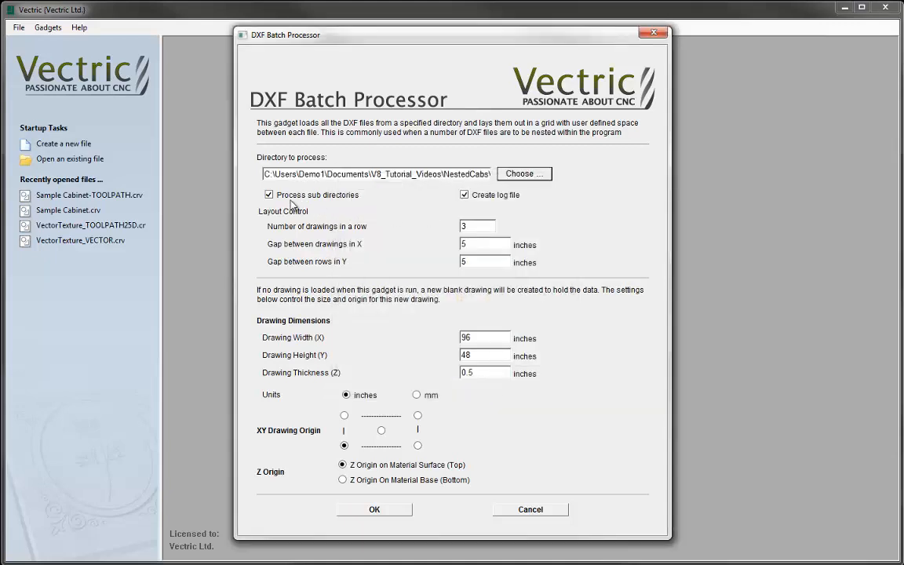
triple_click(426, 173)
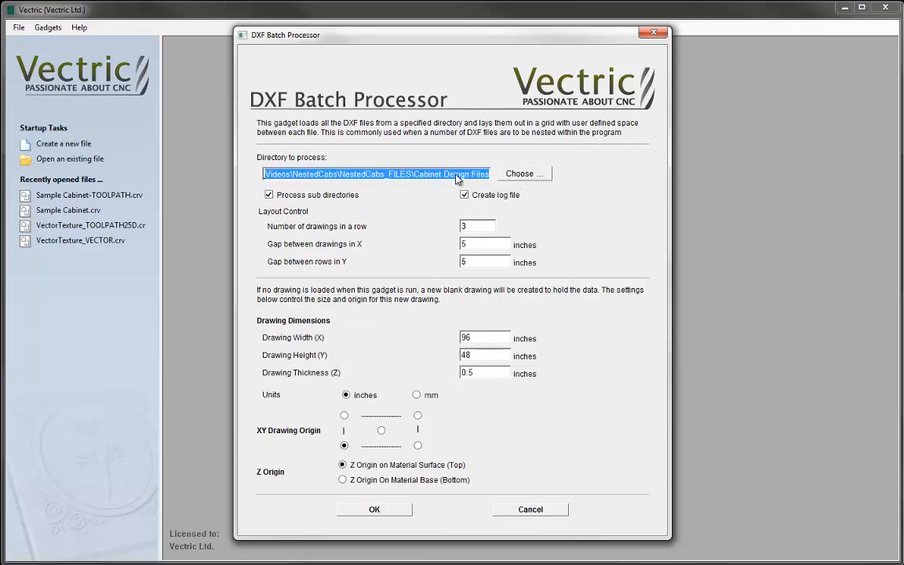
click(603, 190)
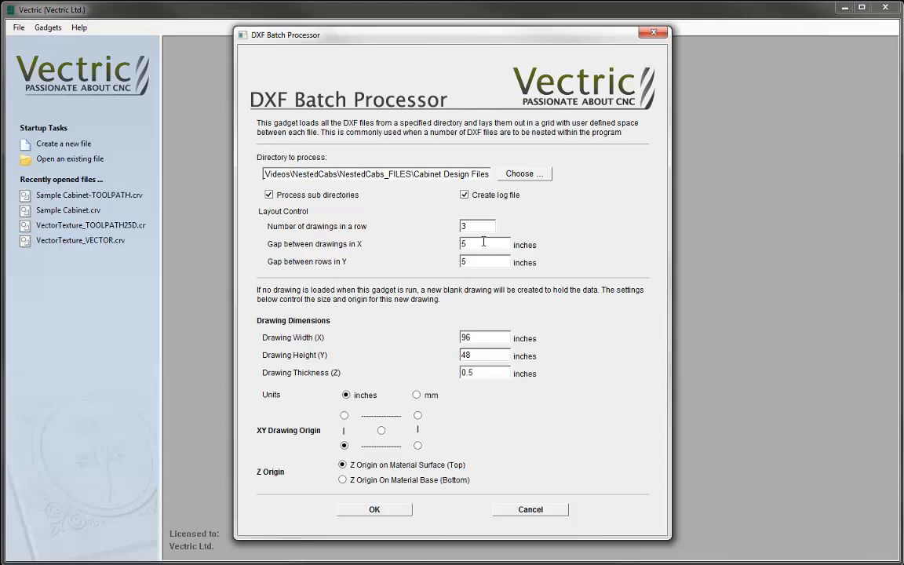
Step: Import the DXF files with 4 inch gaps in X and Y and a drawing thickness of 0.75 inches
drag(484, 243, 424, 248)
text(4)
key(Tab)
text(4)
double_click(484, 372)
text(0.75)
click(357, 512)
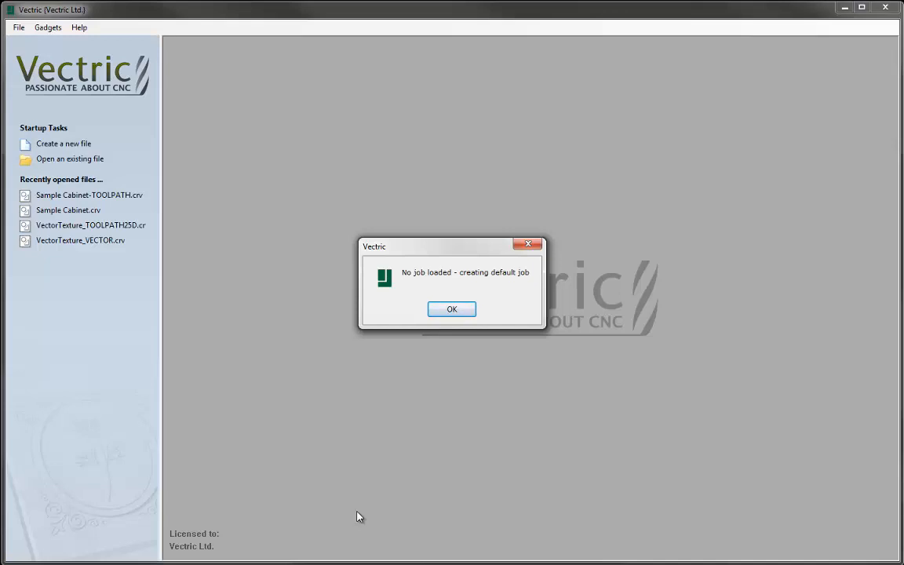
click(451, 310)
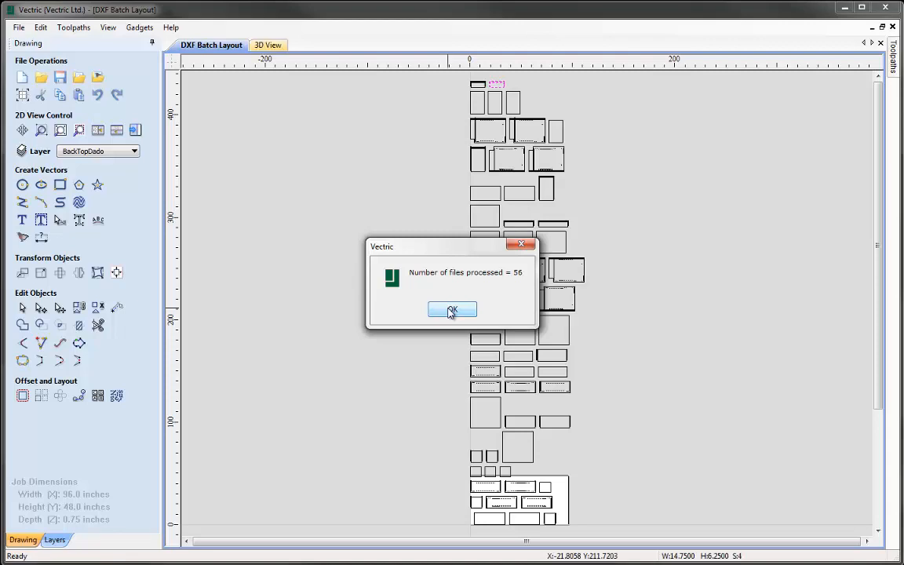
click(451, 311)
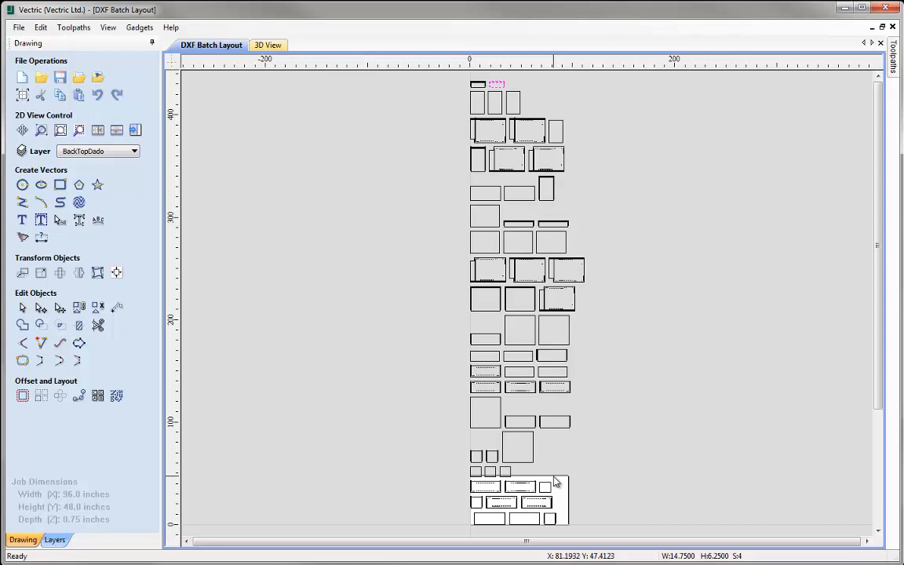
Step: Select all imported part vectors and start nesting them with a 0.375 inch tool diameter and 0.25 inch clearance
drag(460, 82, 615, 535)
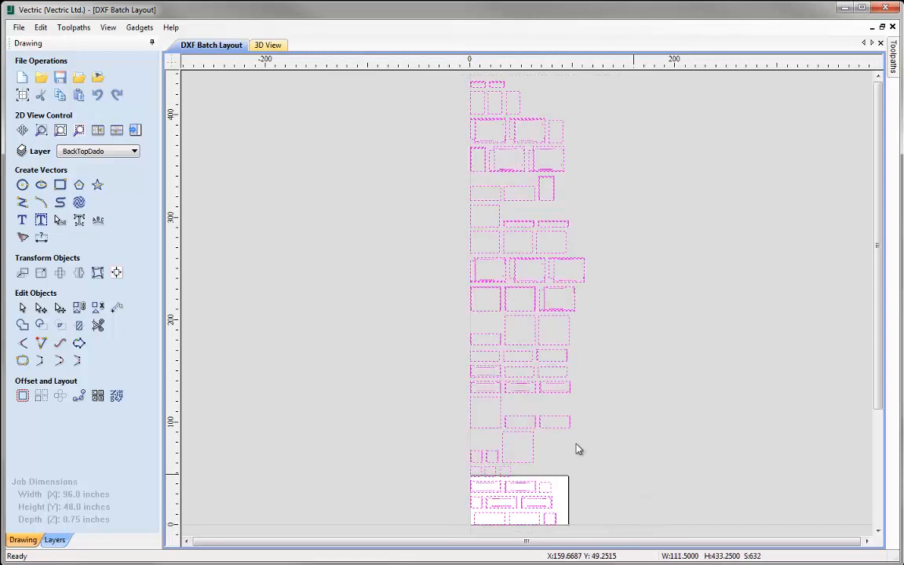
click(117, 400)
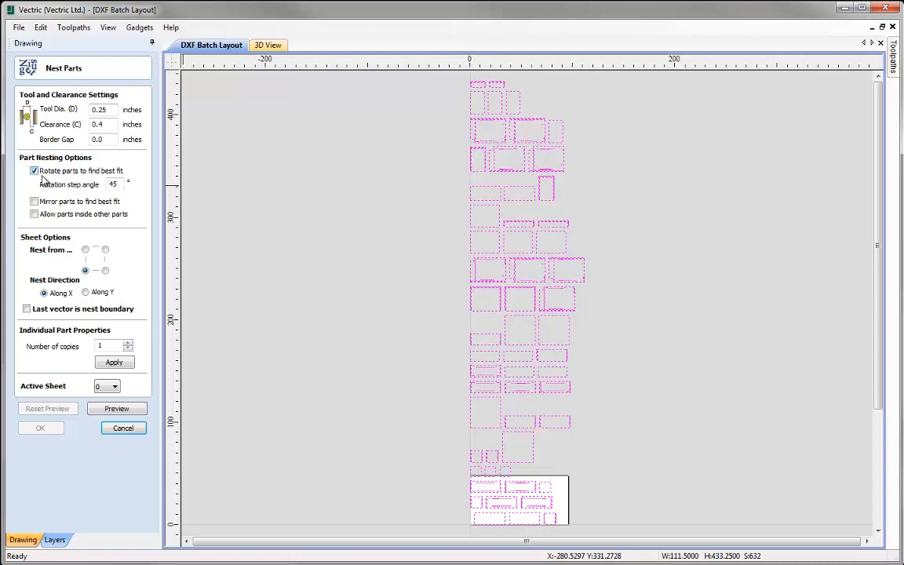
double_click(99, 109)
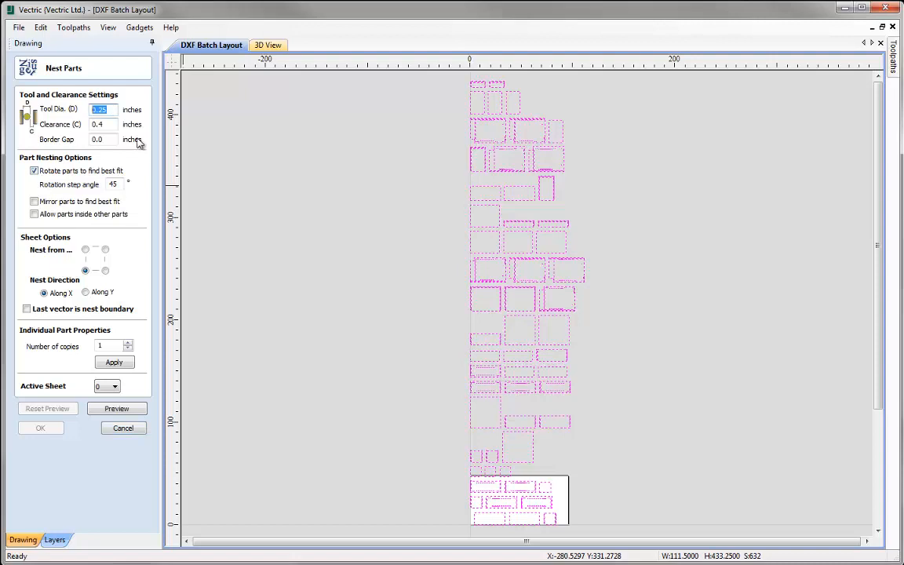
text(0.375)
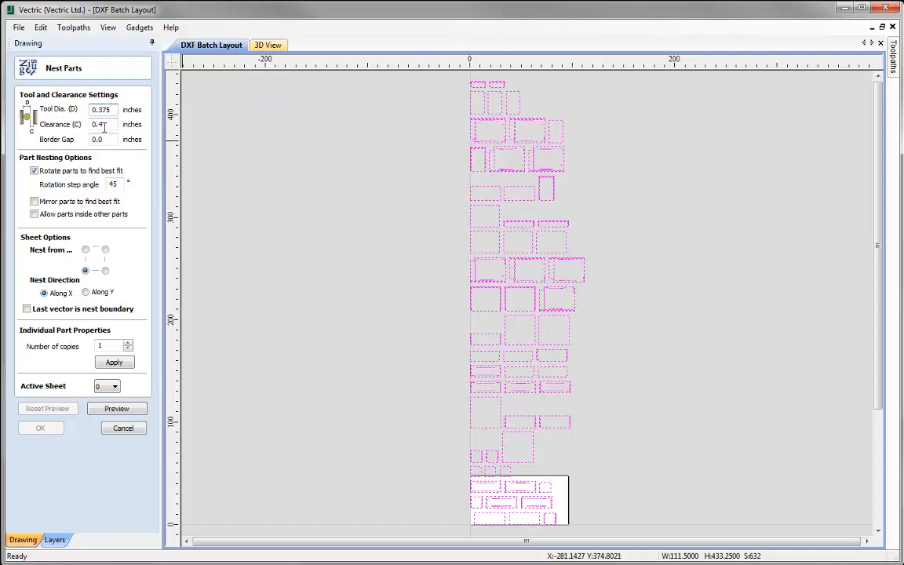
double_click(111, 123)
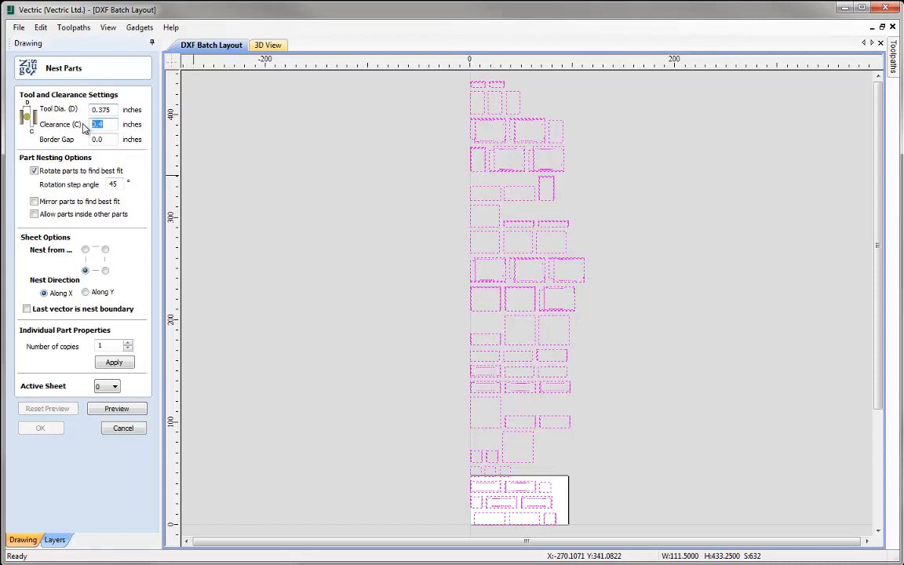
text(0.25)
Step: Set the nesting rotation step angle to 90° and the nest direction to Along Y, and preview and accept the nest
double_click(116, 185)
text(90)
click(85, 292)
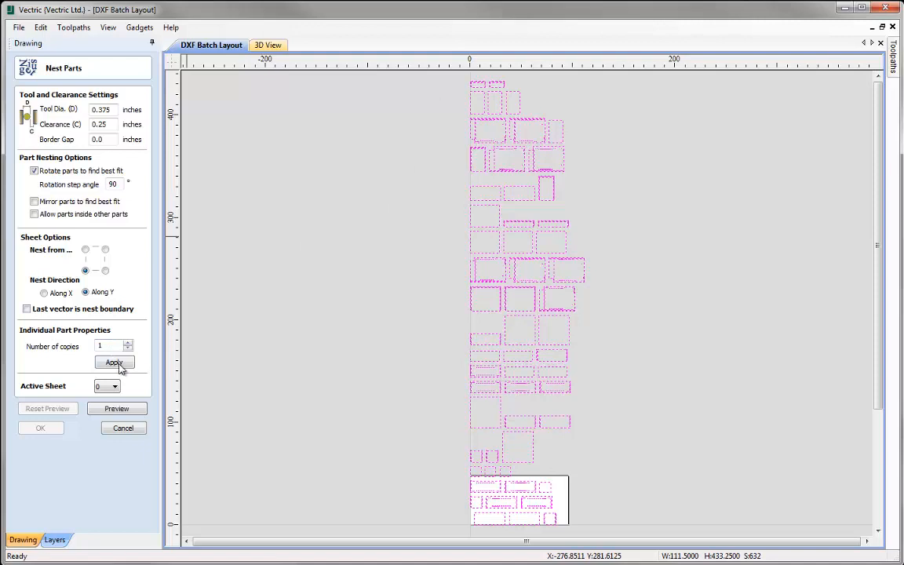
click(121, 412)
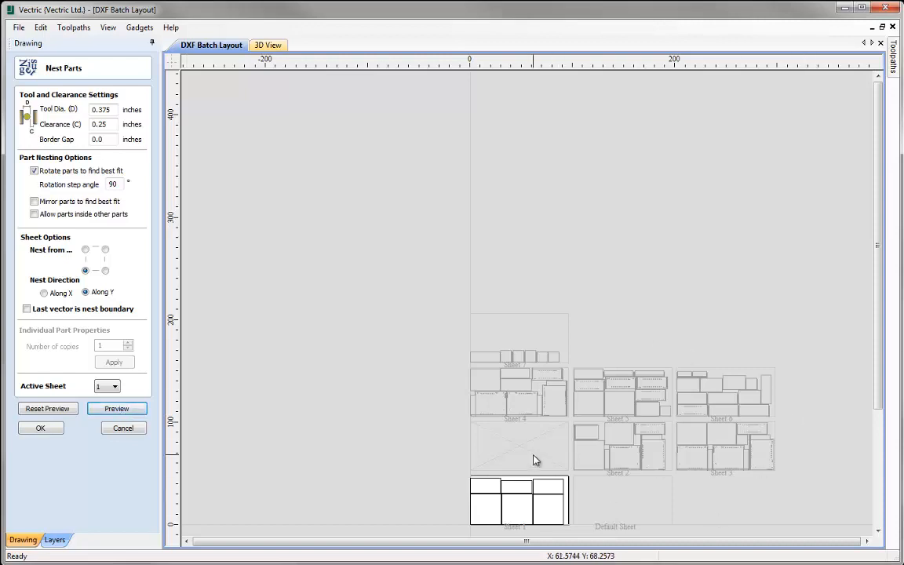
click(40, 428)
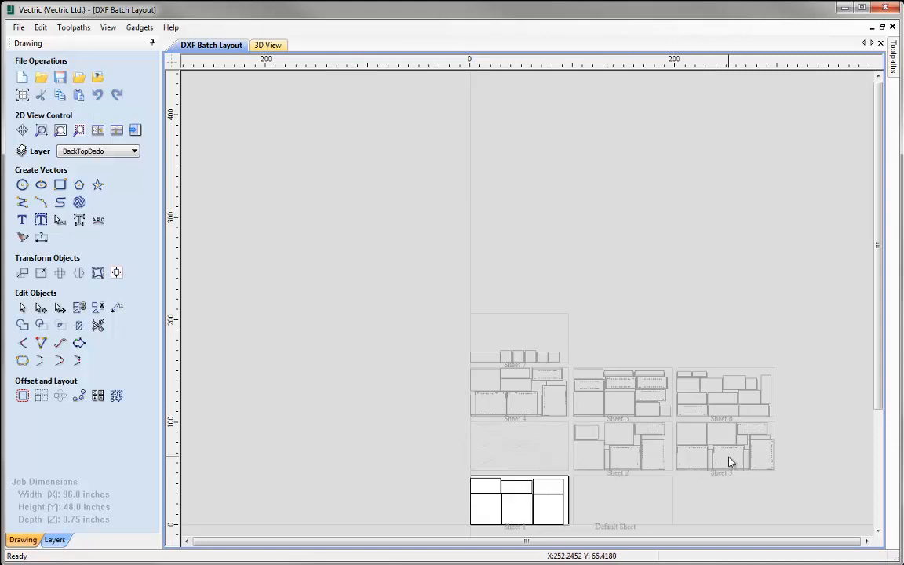
Step: Activate Sheet 6, return to Sheet 1, and bring the toolpath controls into the workspace beside the drawing
click(706, 408)
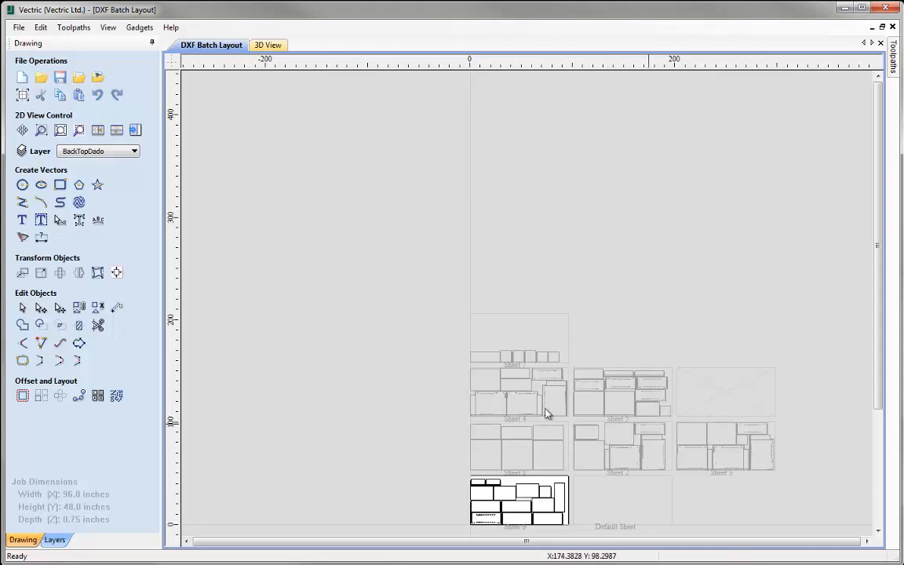
click(548, 458)
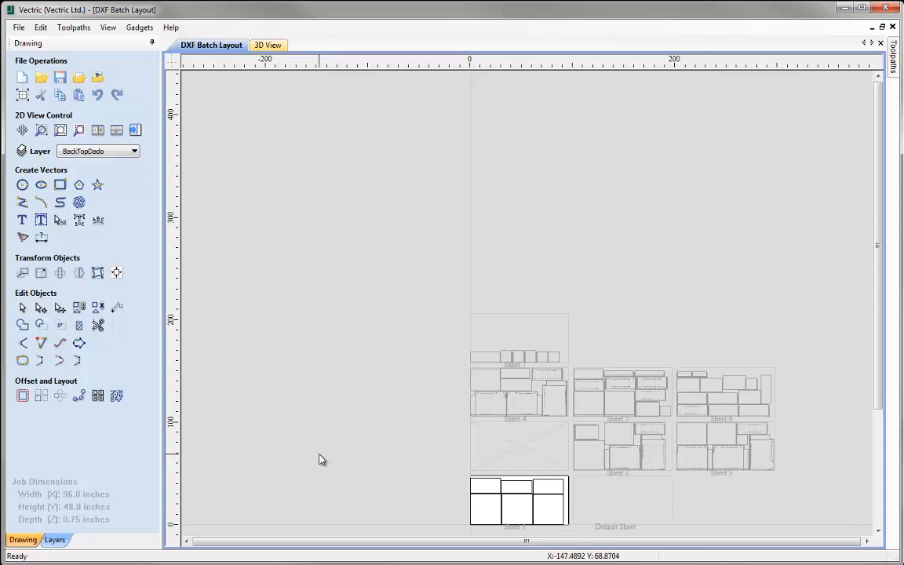
click(893, 54)
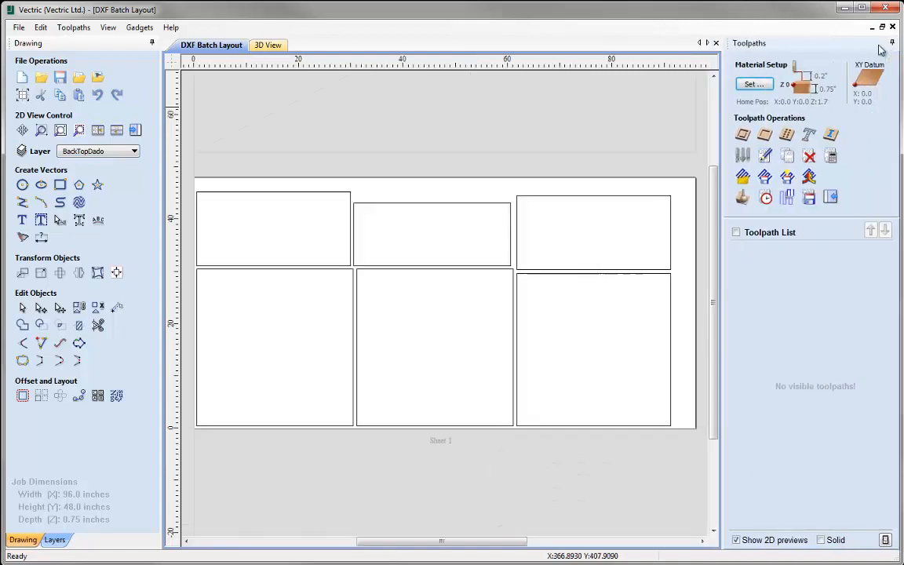
click(878, 43)
Step: Delete the empty layers Layer 1 and 0 from the layer list
click(55, 540)
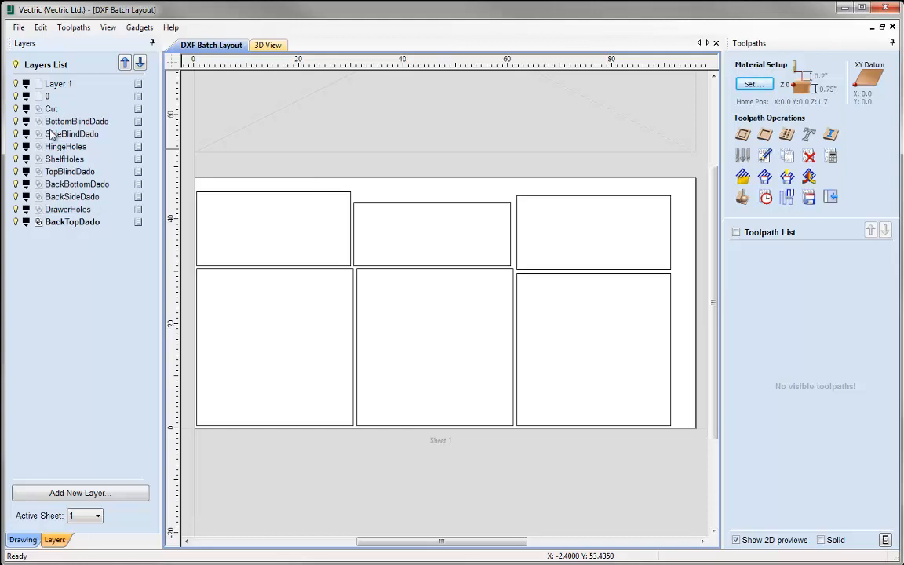
right_click(52, 87)
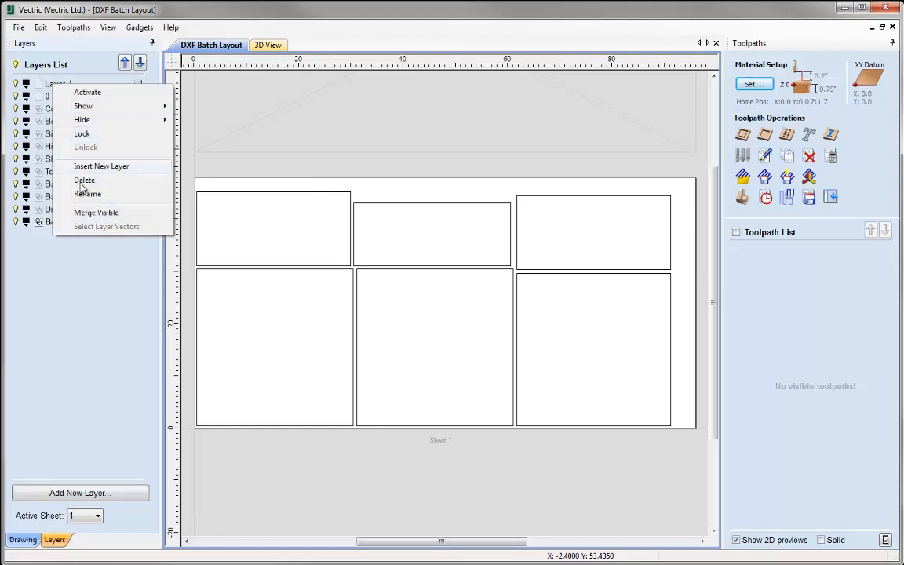
click(84, 180)
right_click(44, 85)
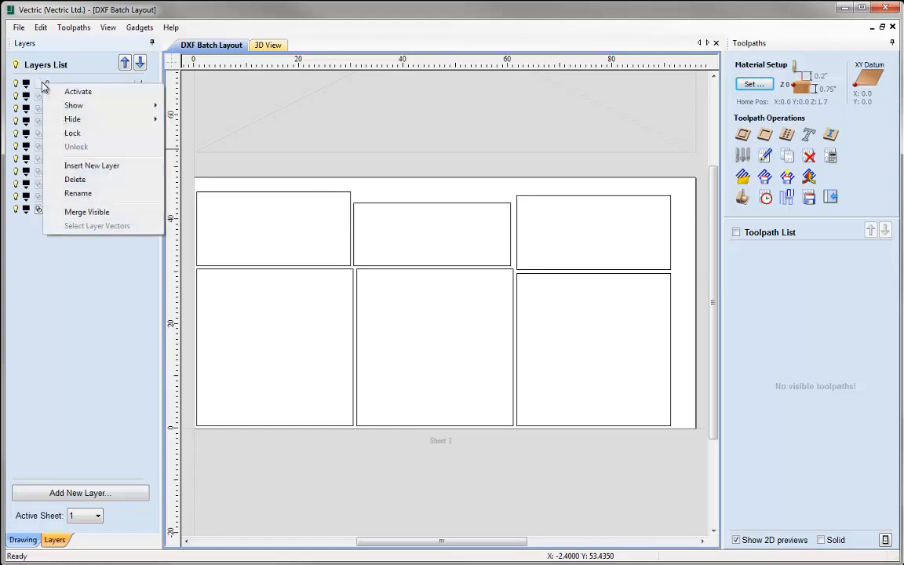
click(76, 180)
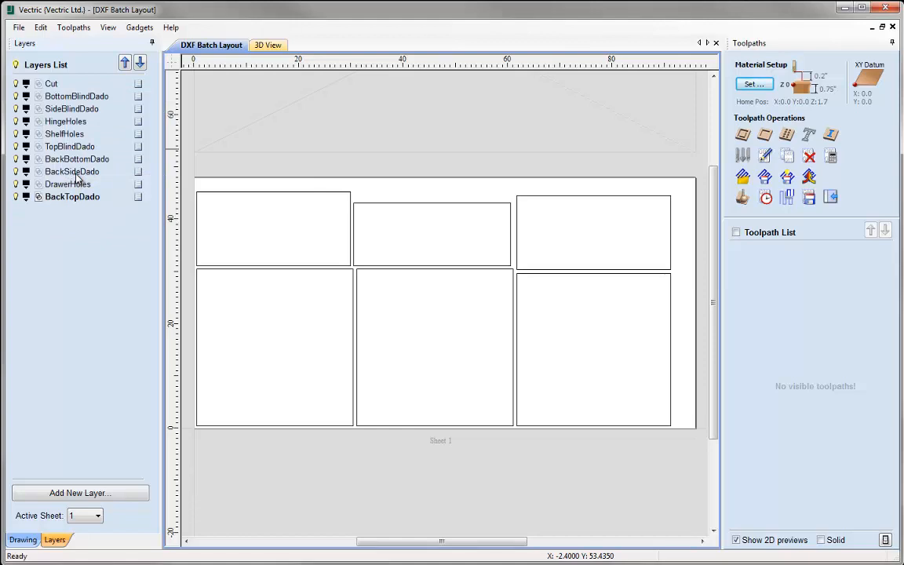
Step: Load the saved toolpath template Sample Cabinet.ToolpathTemplate into the nested layout
click(743, 178)
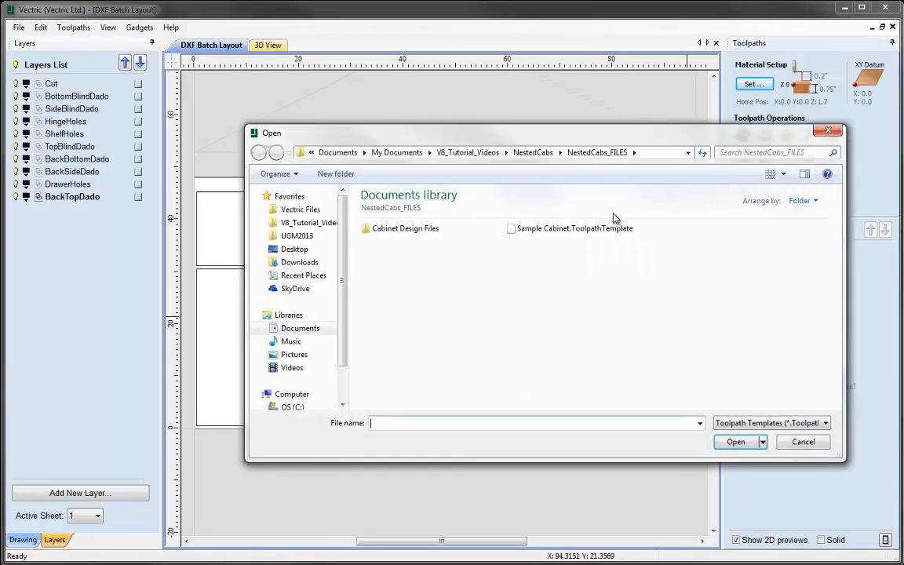
click(607, 229)
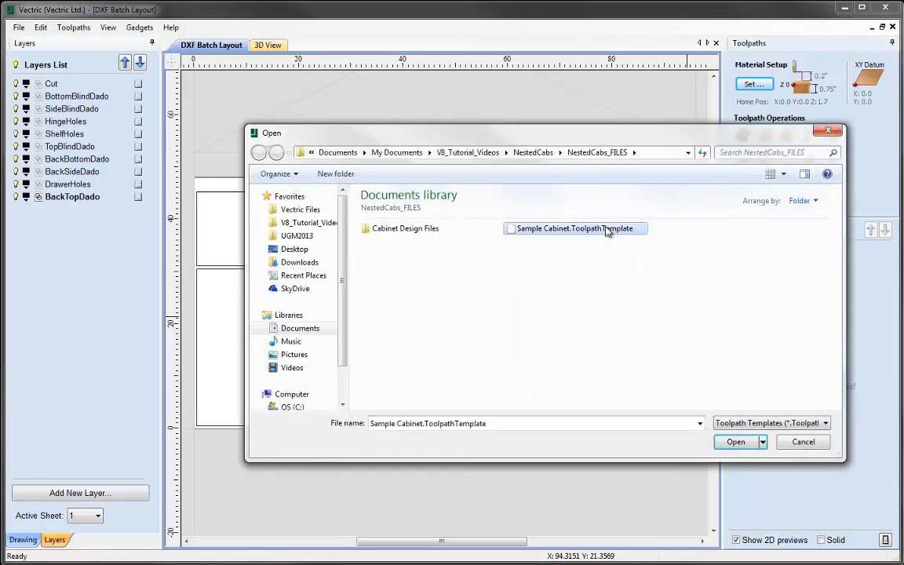
click(736, 442)
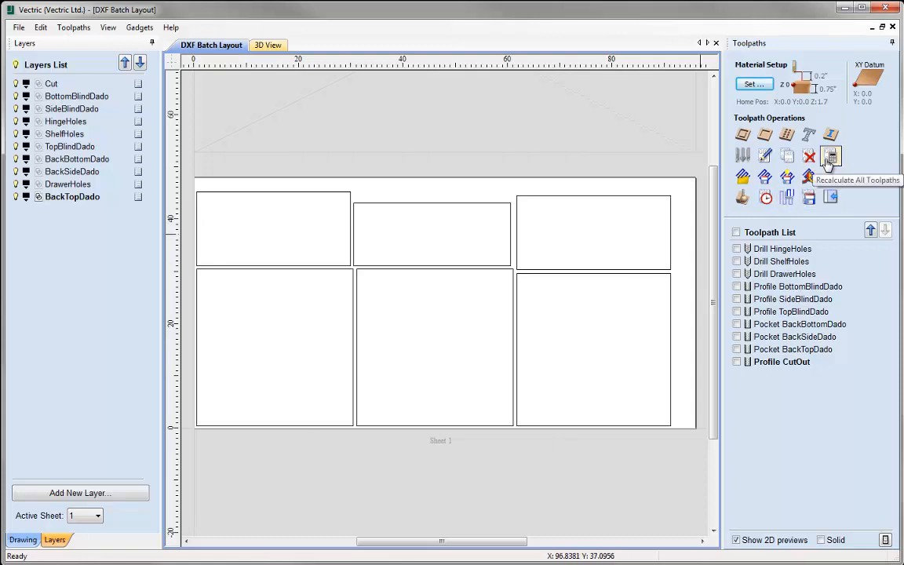
Step: Recalculate all template toolpaths for Sheet 1, check which toolpaths are reported, and dismiss the report
click(830, 157)
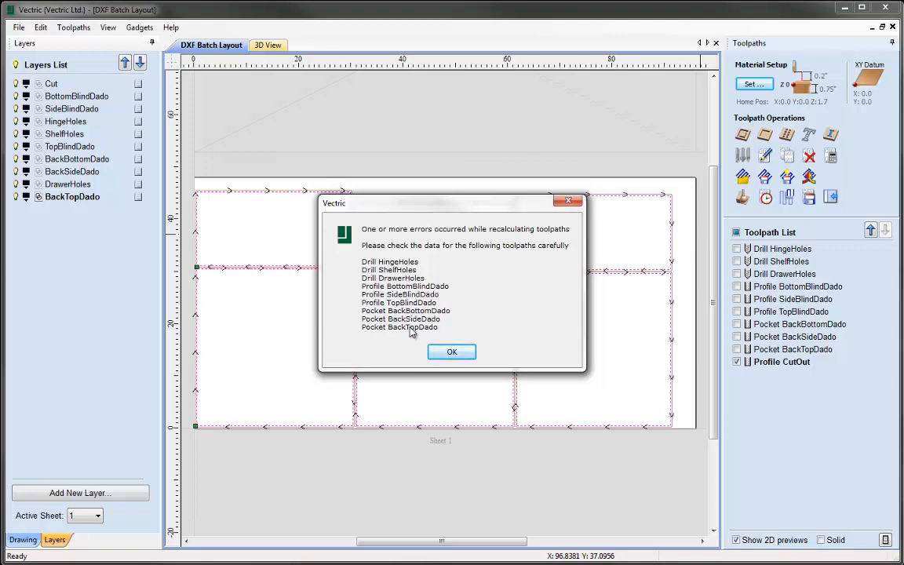
drag(388, 202, 465, 478)
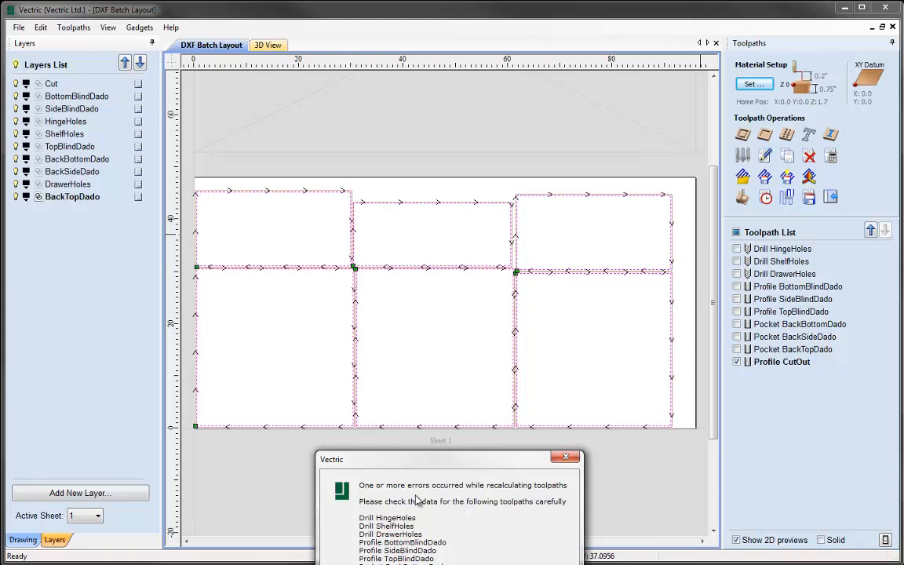
drag(438, 462, 414, 392)
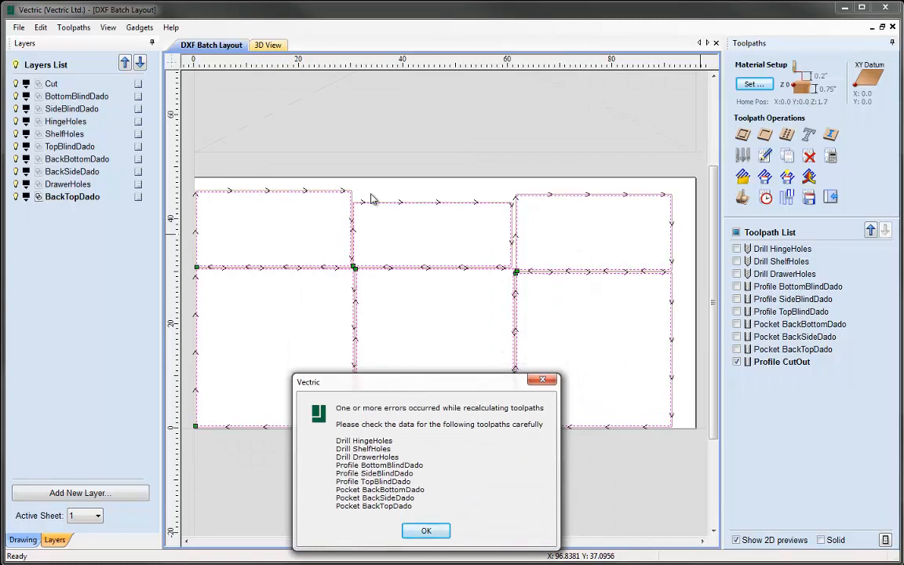
drag(427, 389, 423, 201)
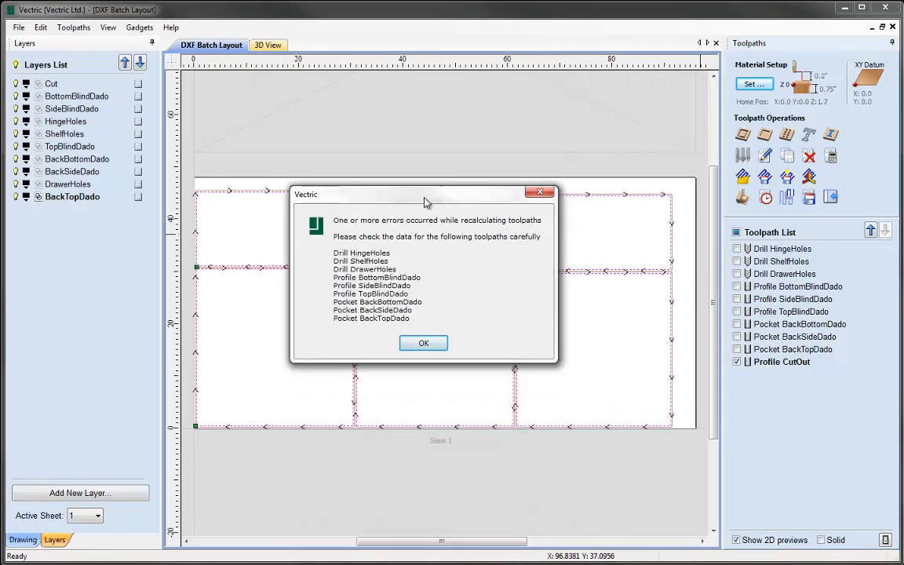
click(424, 344)
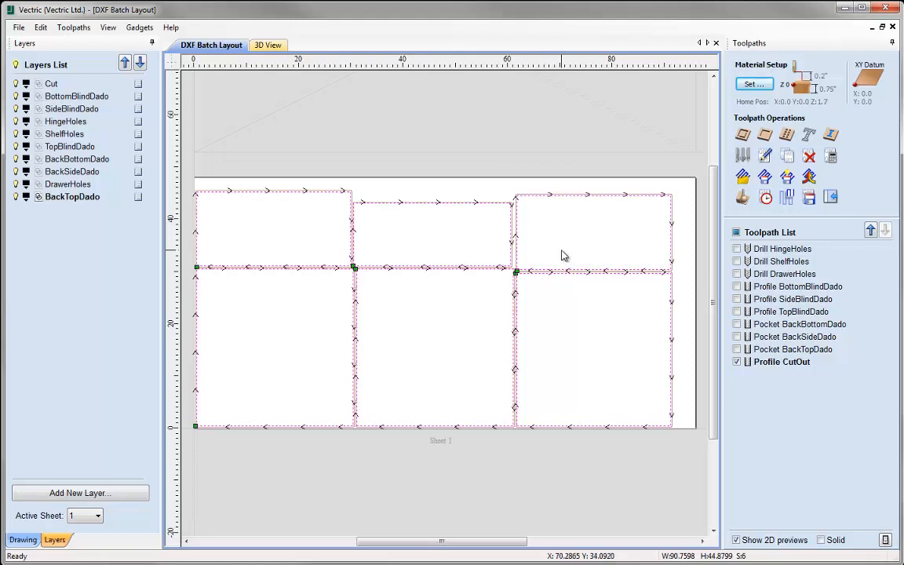
Step: Review the output settings for saving the Profile CutOut toolpath and leave them without saving
mouse_move(750, 366)
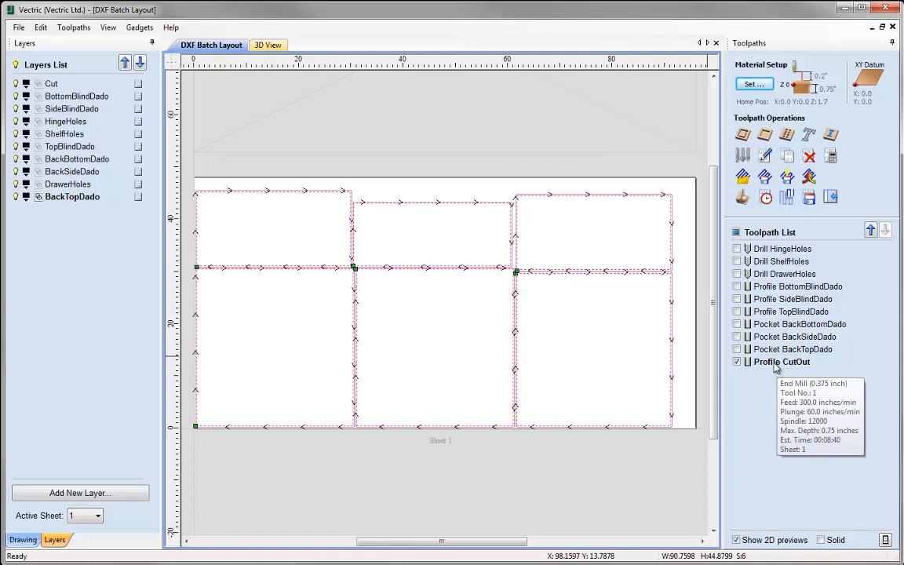
click(809, 198)
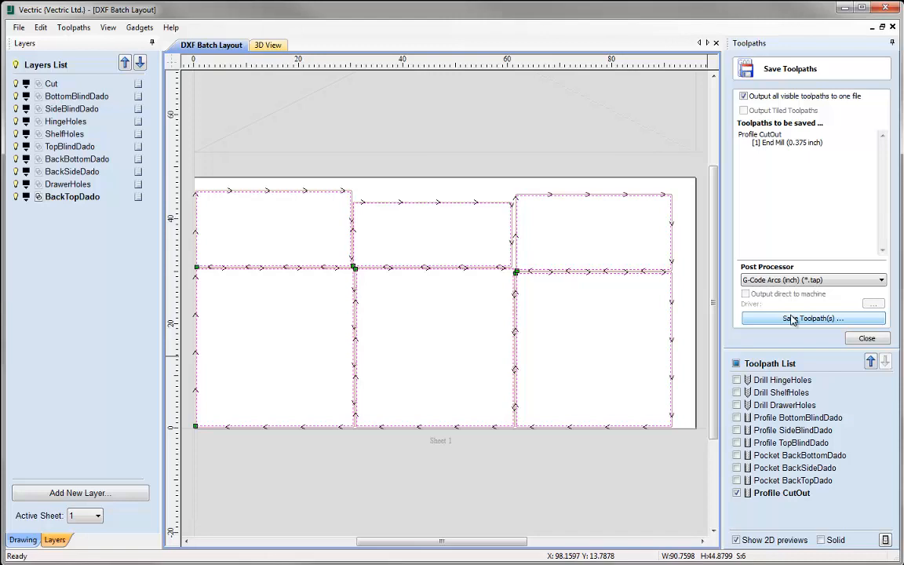
click(866, 338)
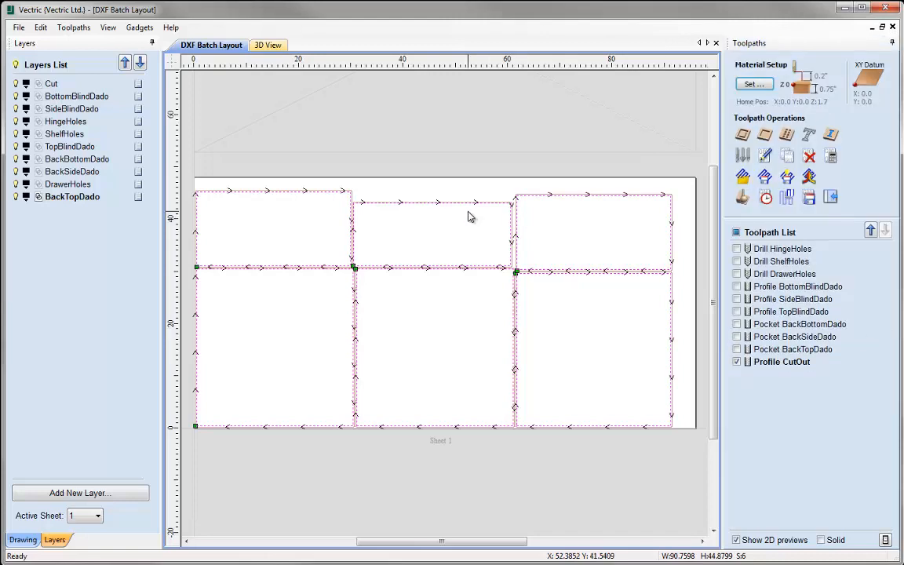
Step: Activate Sheet 2, recalculate all toolpaths for its parts, and dismiss the report
scroll(468, 215, down, 2)
scroll(529, 172, down, 2)
middle_drag(526, 172, 379, 266)
double_click(518, 229)
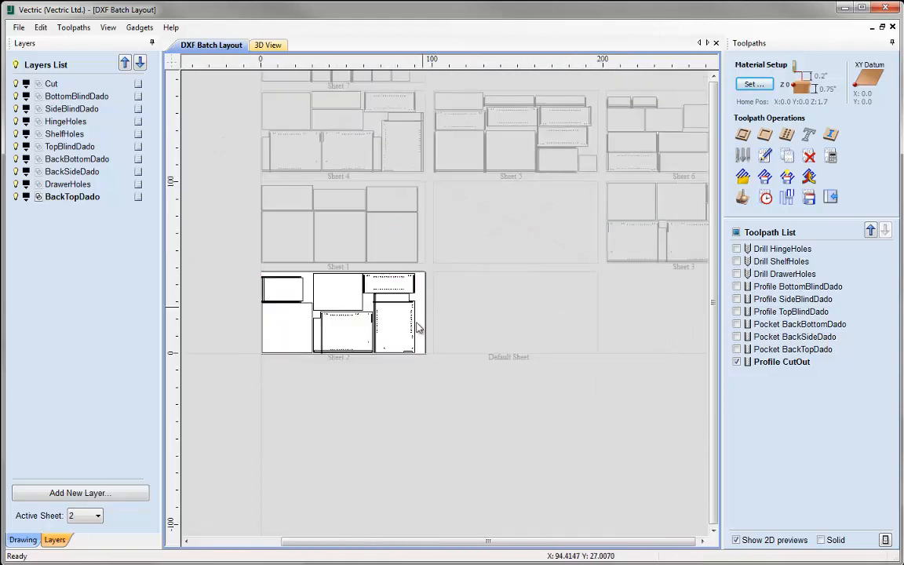
scroll(424, 312, up, 2)
scroll(510, 321, up, 2)
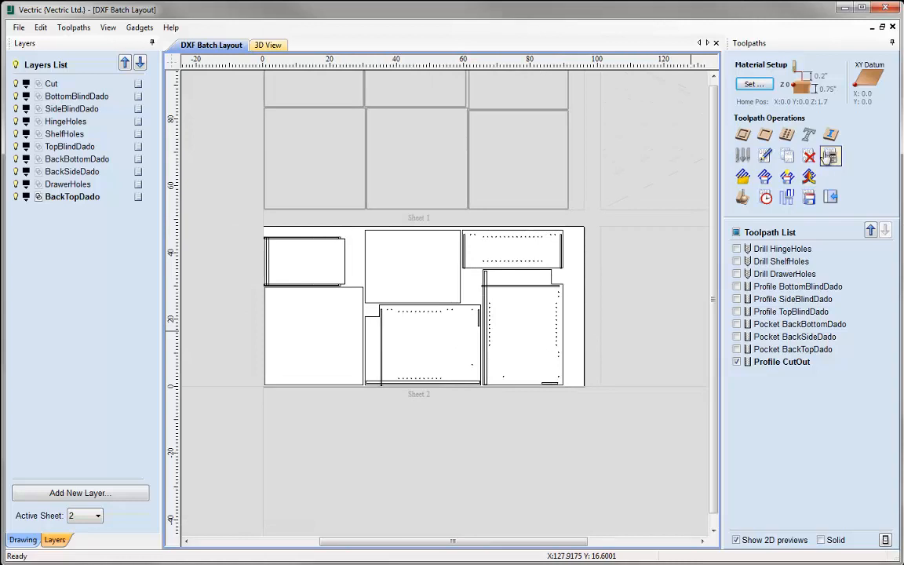
click(831, 156)
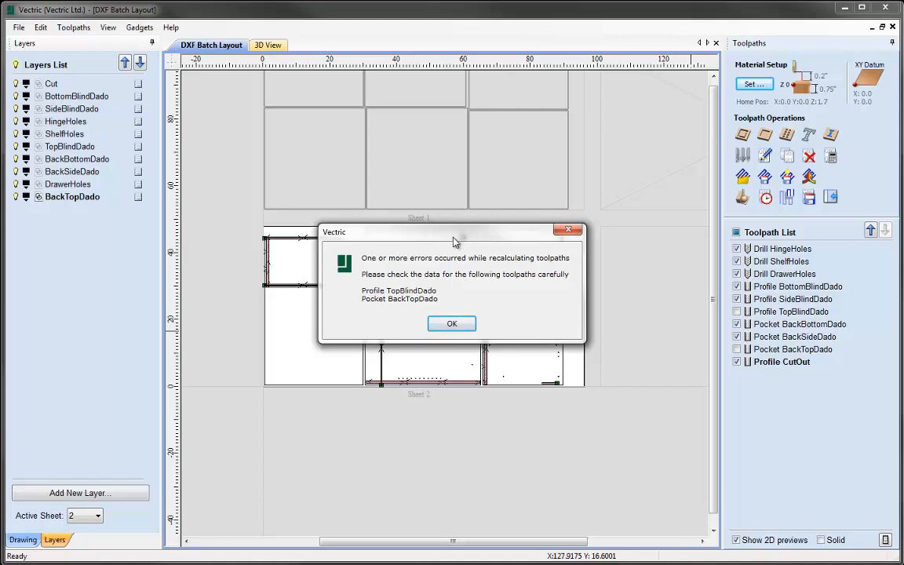
click(453, 323)
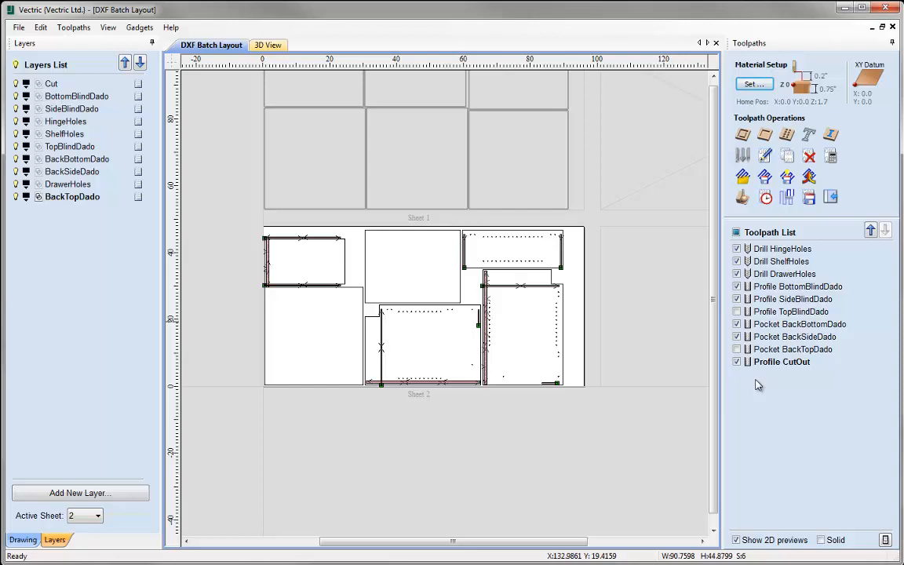
scroll(497, 428, down, 3)
middle_drag(573, 417, 467, 417)
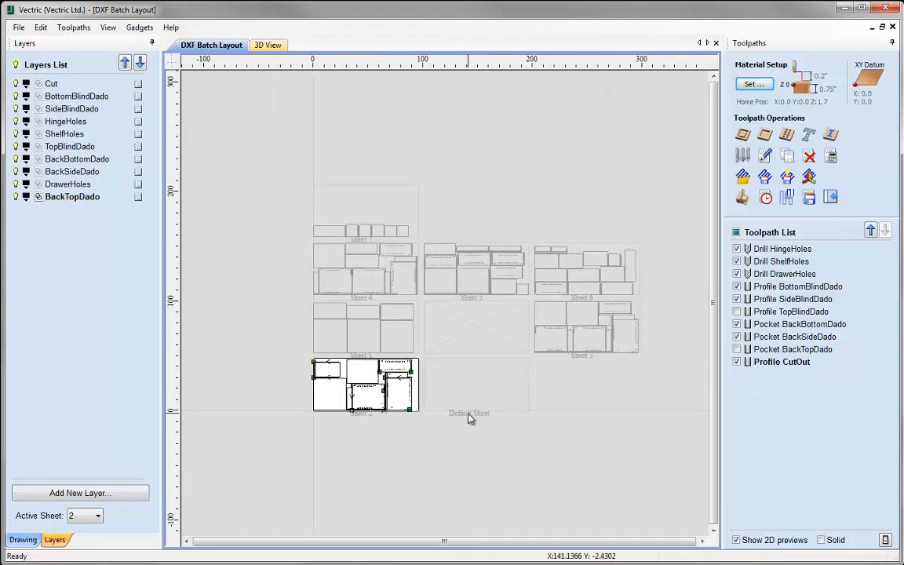
scroll(467, 417, up, 1)
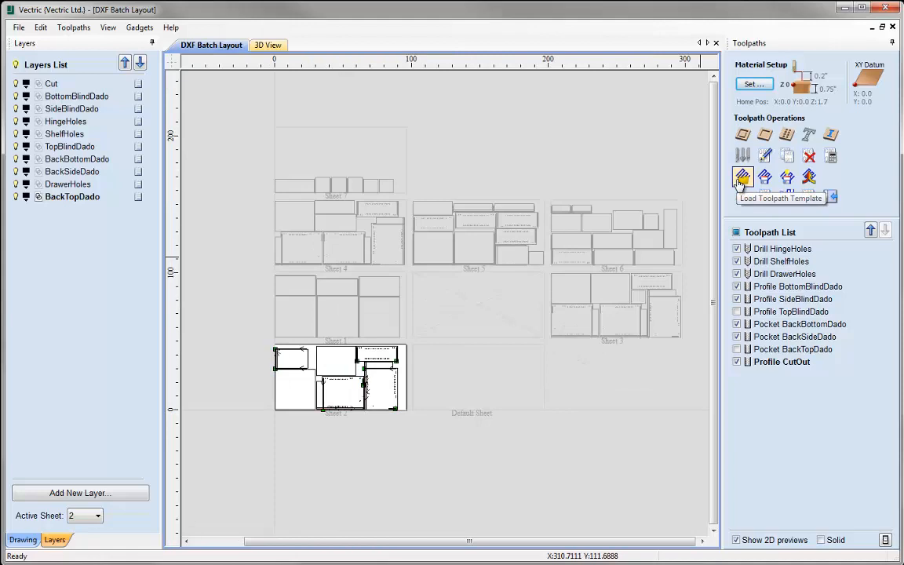
click(138, 28)
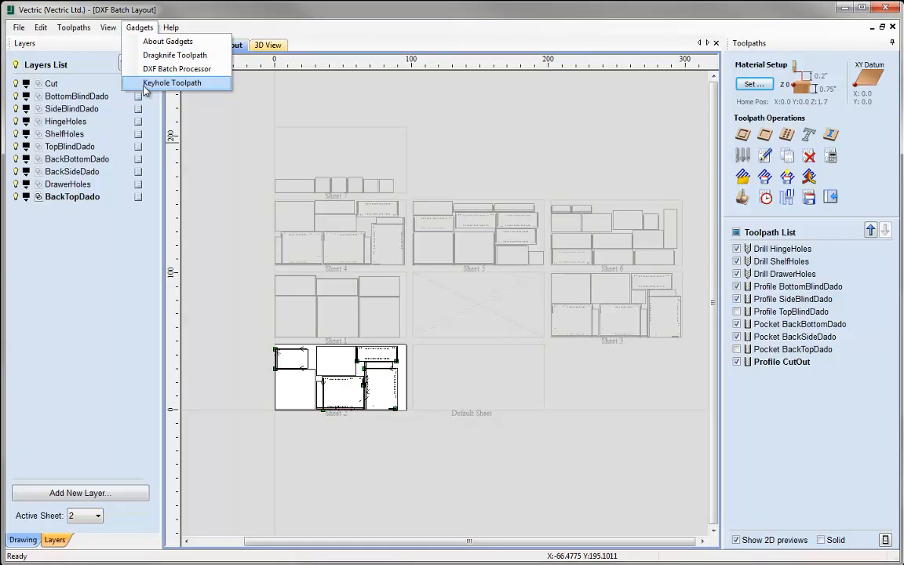
click(130, 259)
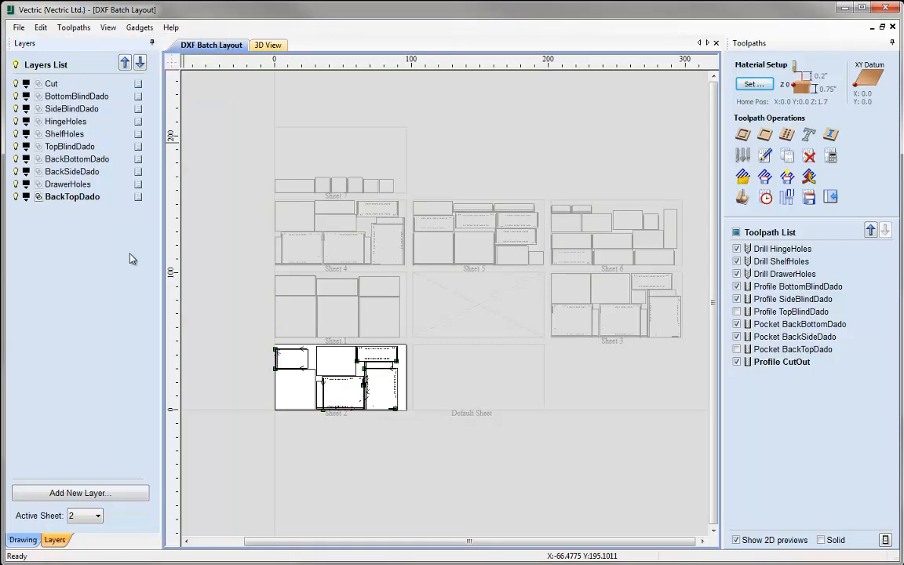